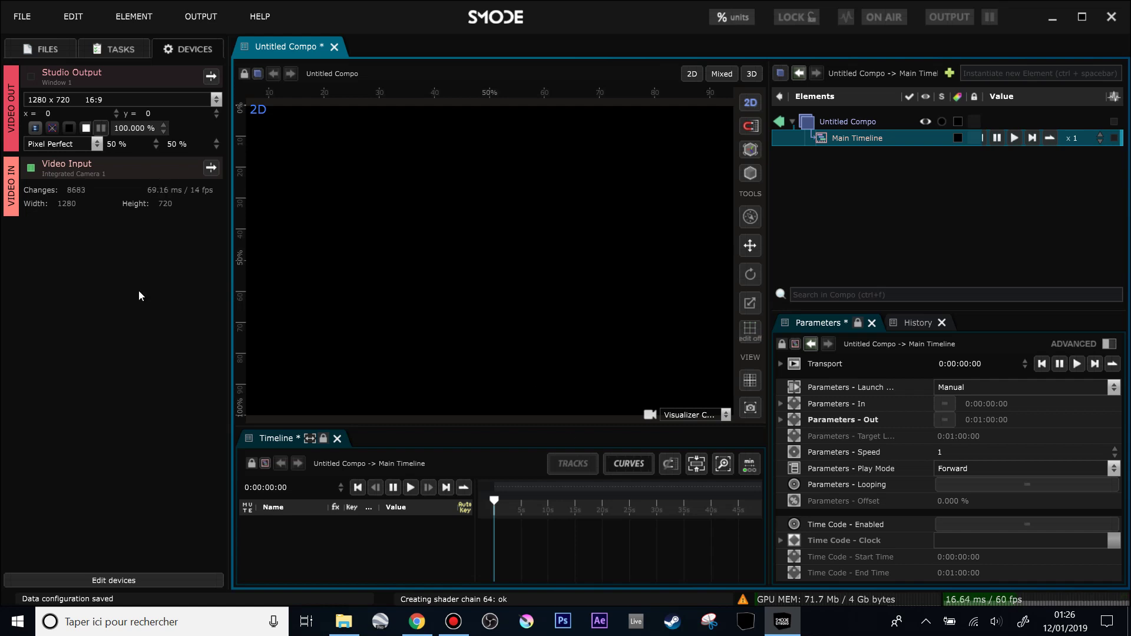
Step: Collapse the left Devices panel and drag the viewer divider right to widen the viewer
mouse_move(229, 295)
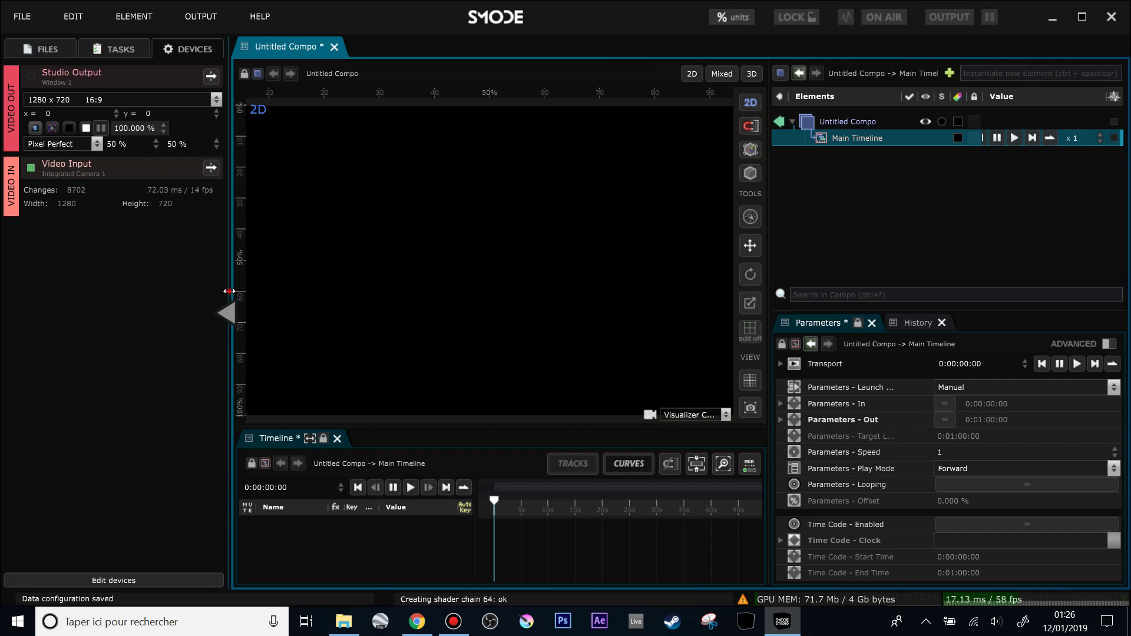
click(227, 312)
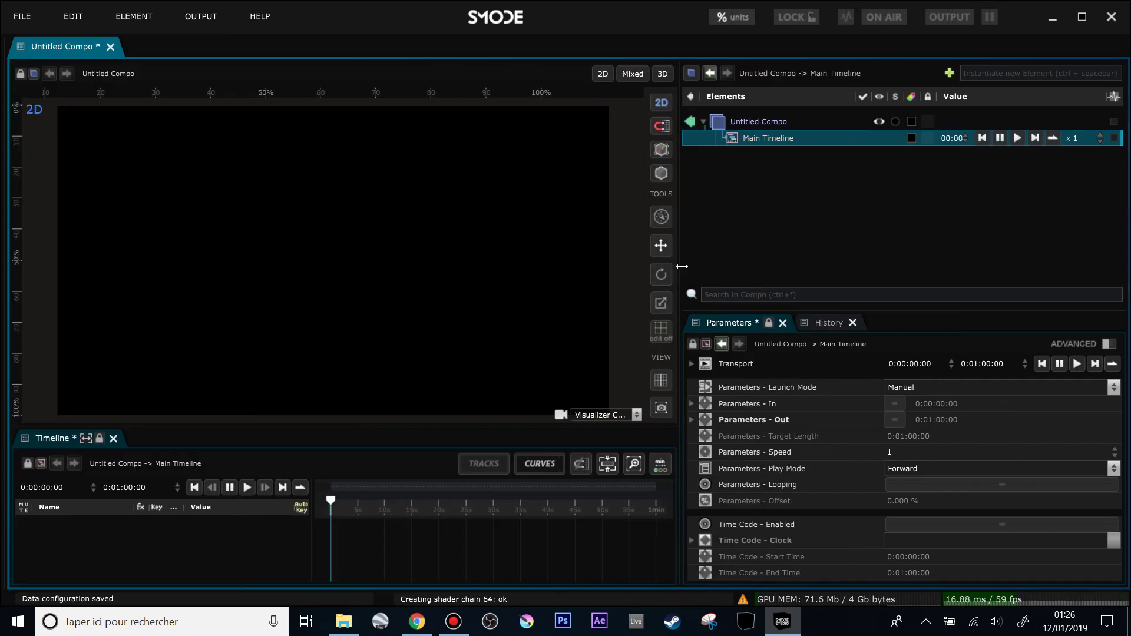
drag(682, 265, 720, 267)
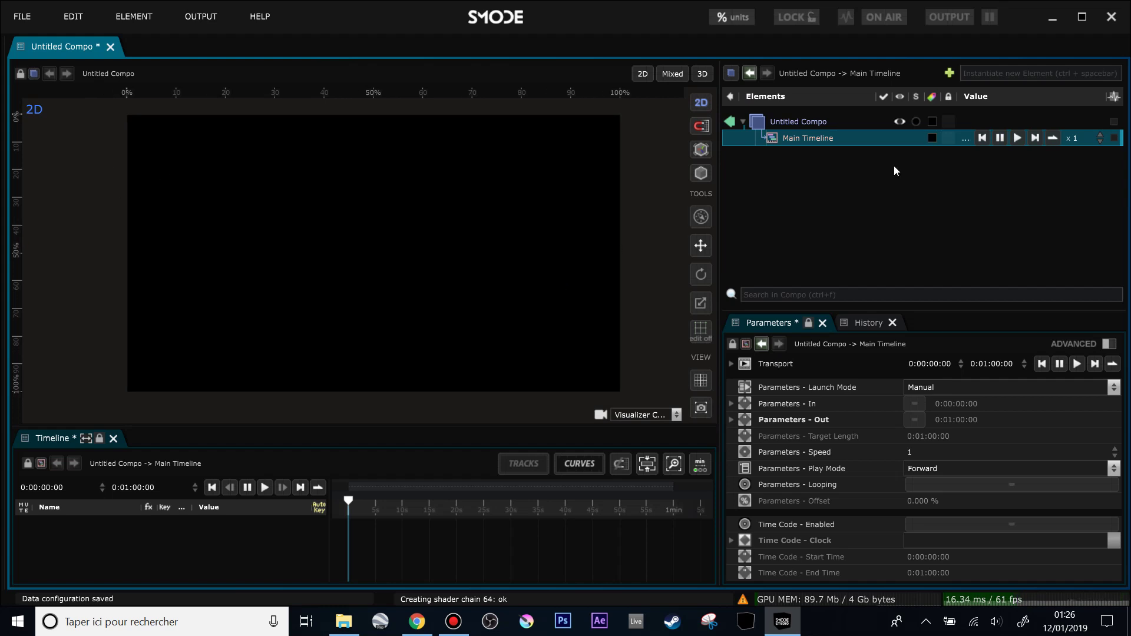
Step: Bring up the add-element menu in the Elements list
right_click(768, 161)
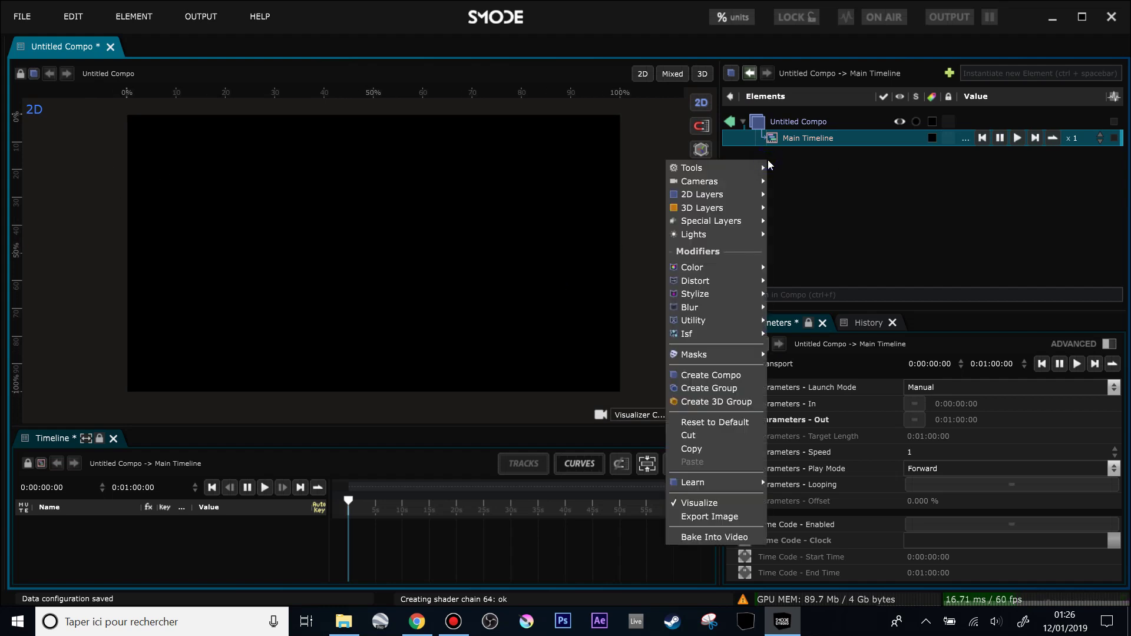
click(774, 164)
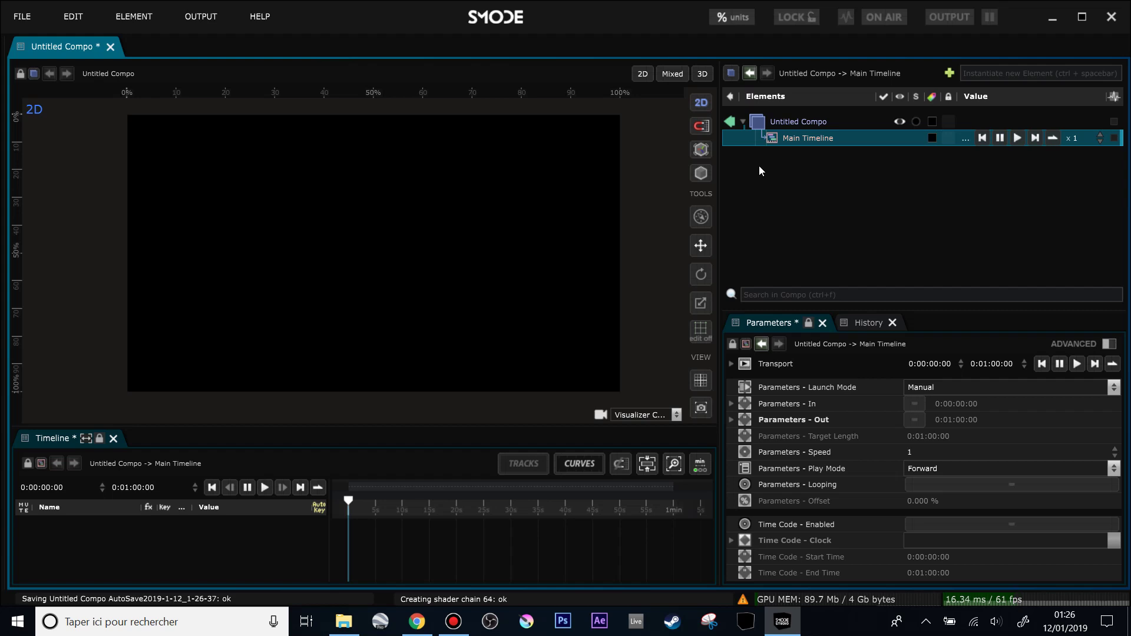
right_click(758, 165)
Step: Add a Compo layer named 'place holder' to Untitled Compo
mouse_move(694, 217)
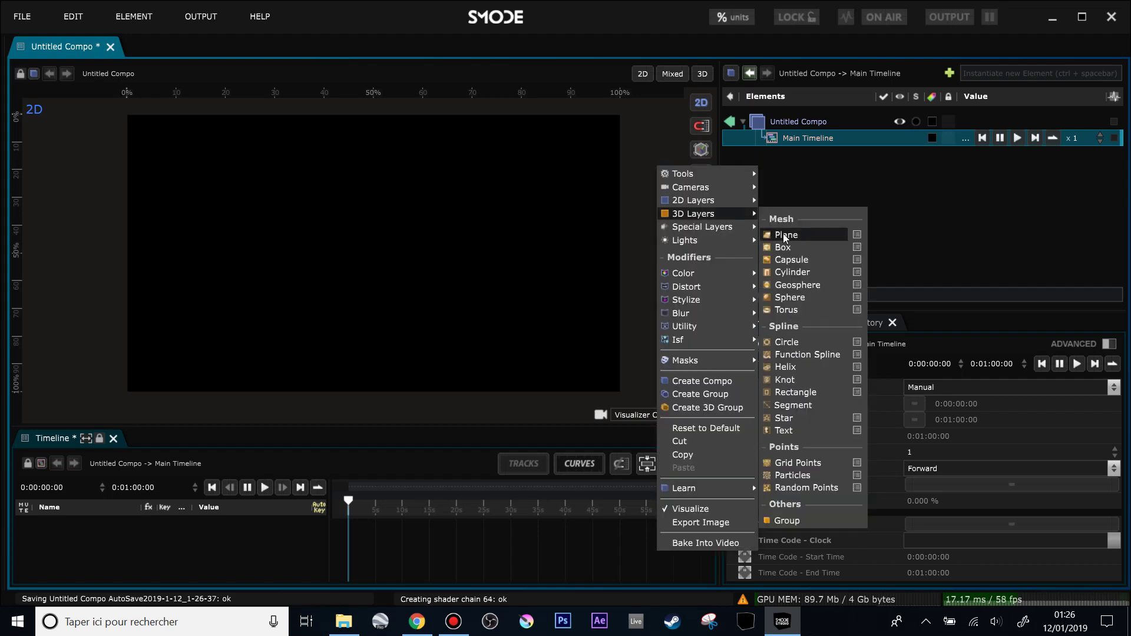
click(773, 176)
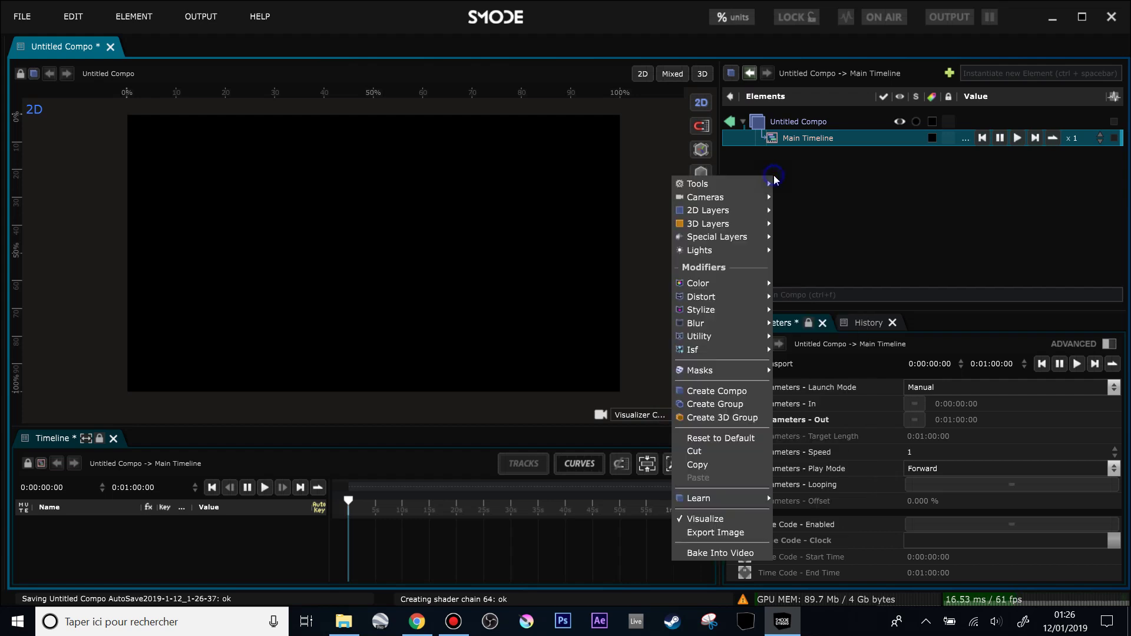
mouse_move(730, 211)
click(829, 212)
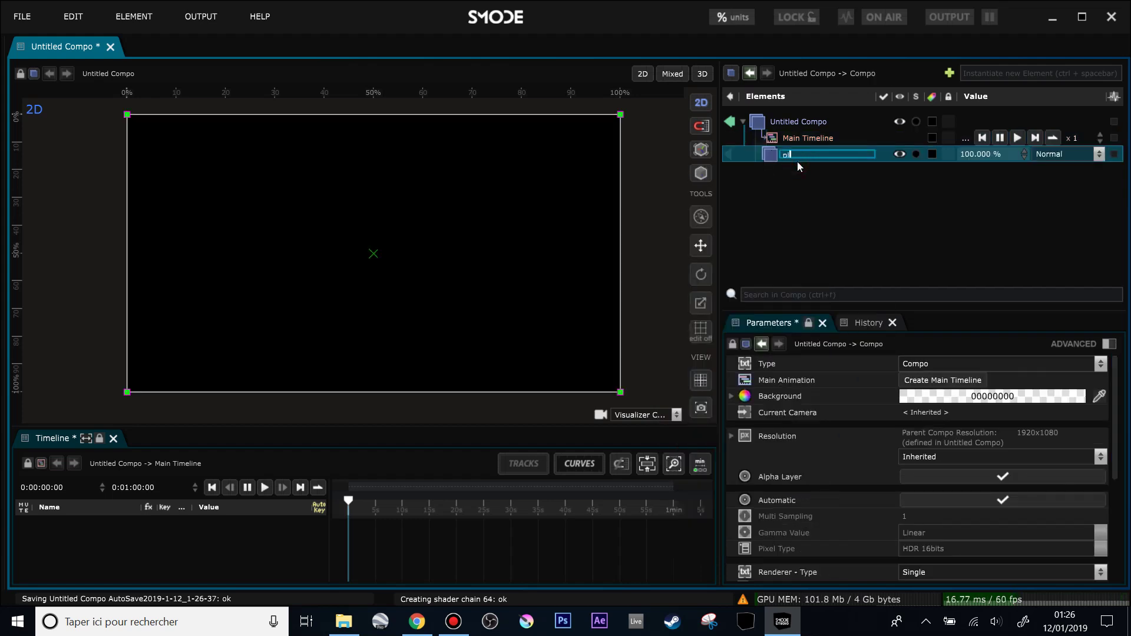
text(place holder)
key(Return)
Step: Add a Box inside place holder and set its Precision to 1
right_click(783, 155)
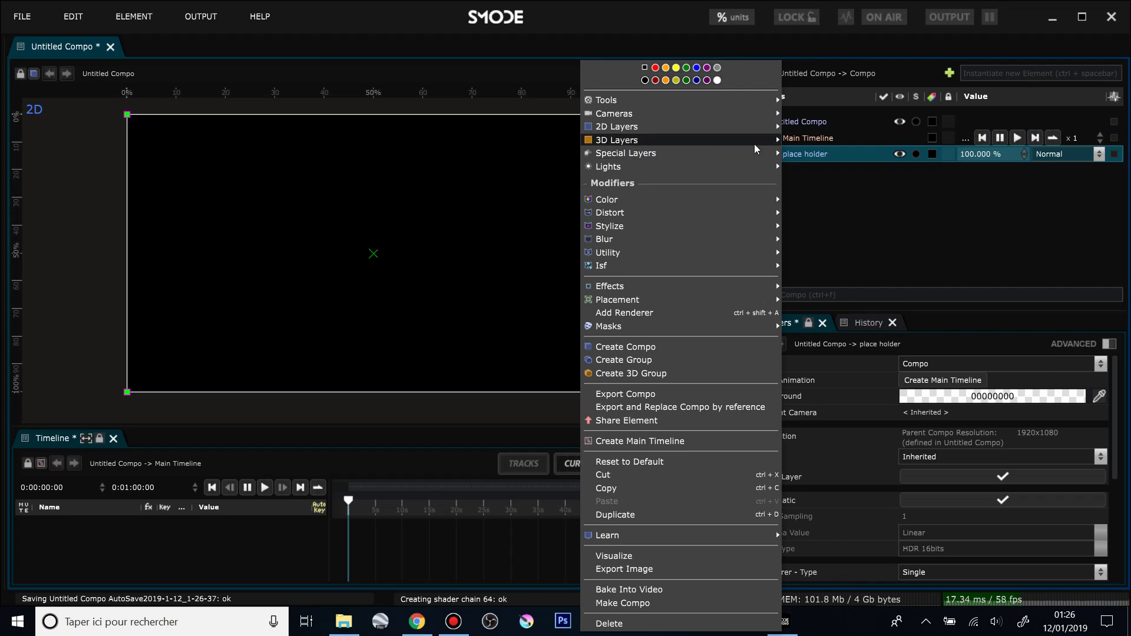
mouse_move(760, 140)
click(814, 170)
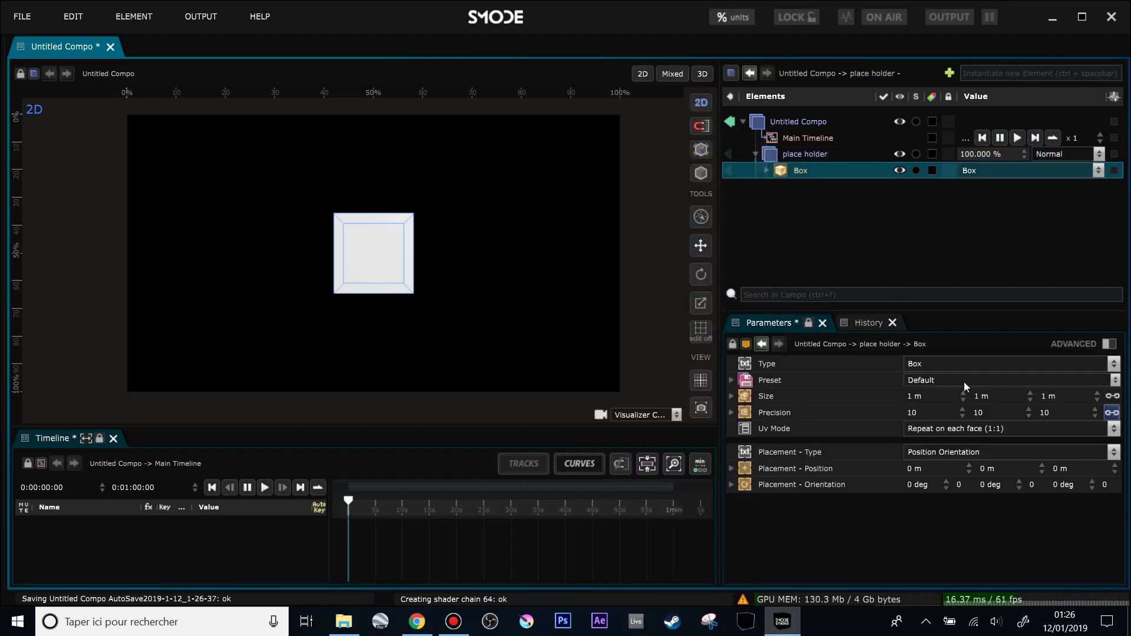
click(984, 412)
text(1)
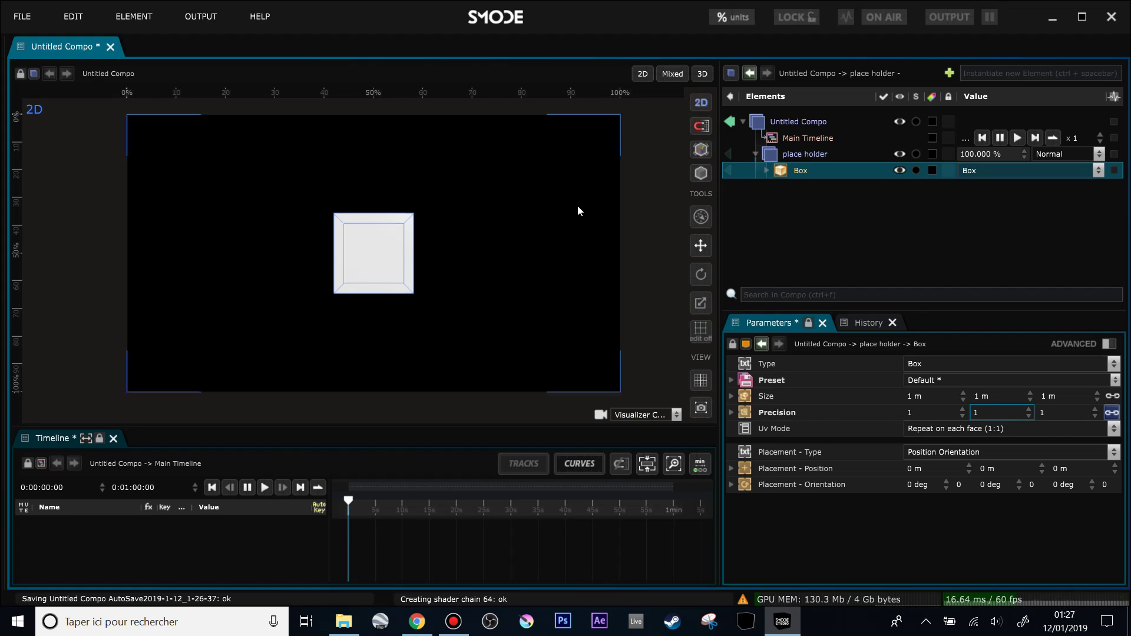
click(792, 155)
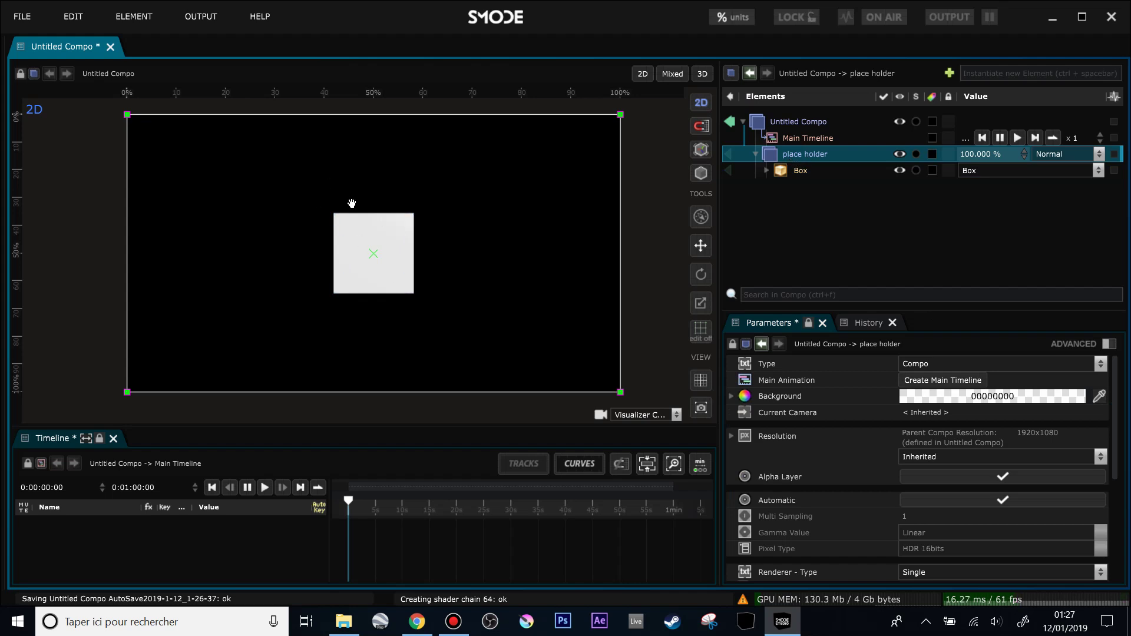
Step: Enlarge the Parameters panel and set place holder's resolution to Custom 400 × 1080
drag(948, 311, 950, 237)
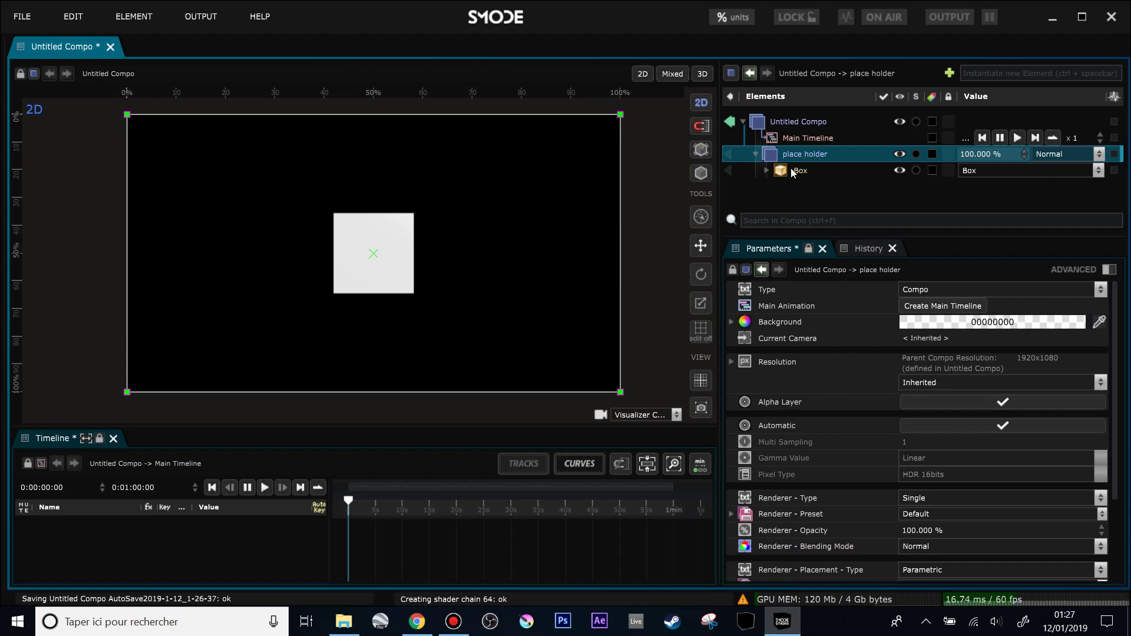
click(788, 119)
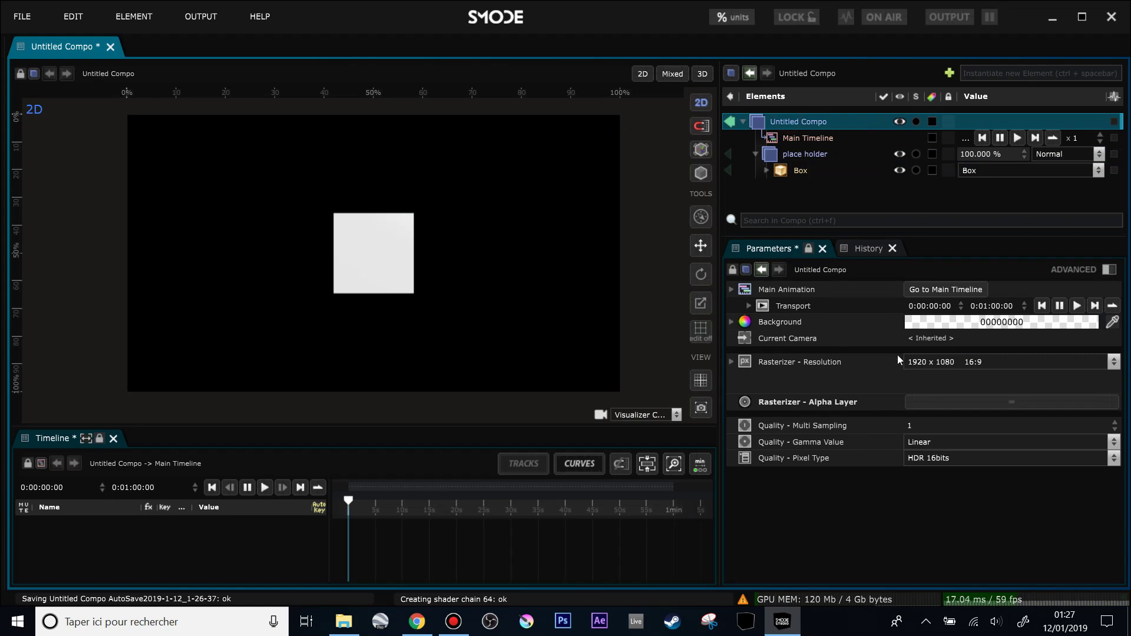
click(799, 156)
click(966, 384)
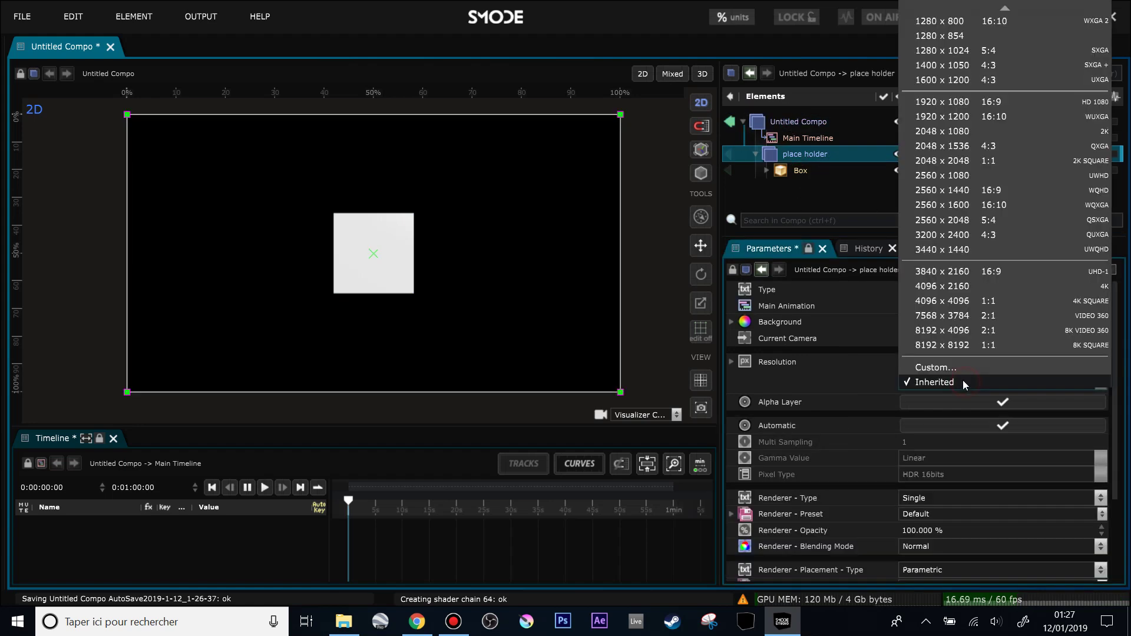
click(930, 363)
double_click(532, 299)
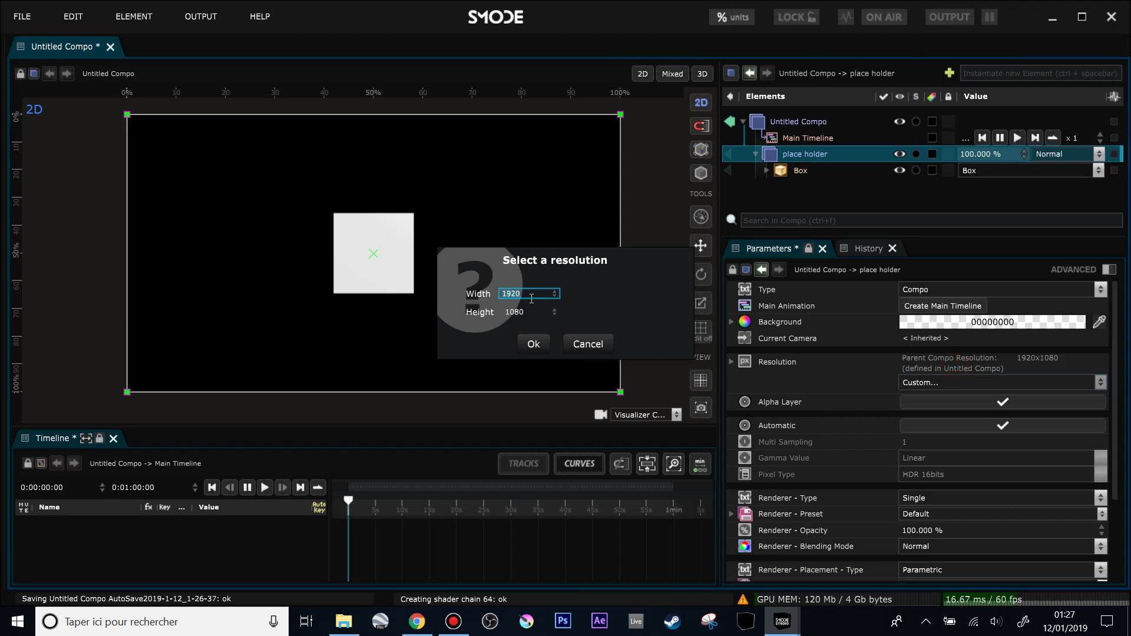
text(400)
click(535, 341)
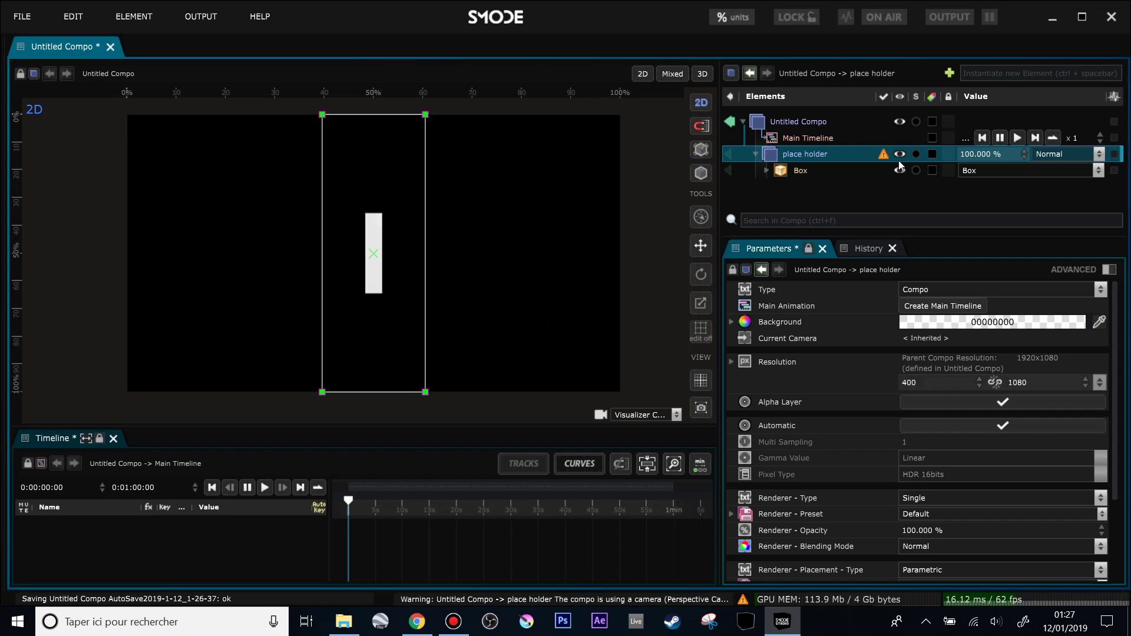
mouse_move(885, 156)
right_click(754, 153)
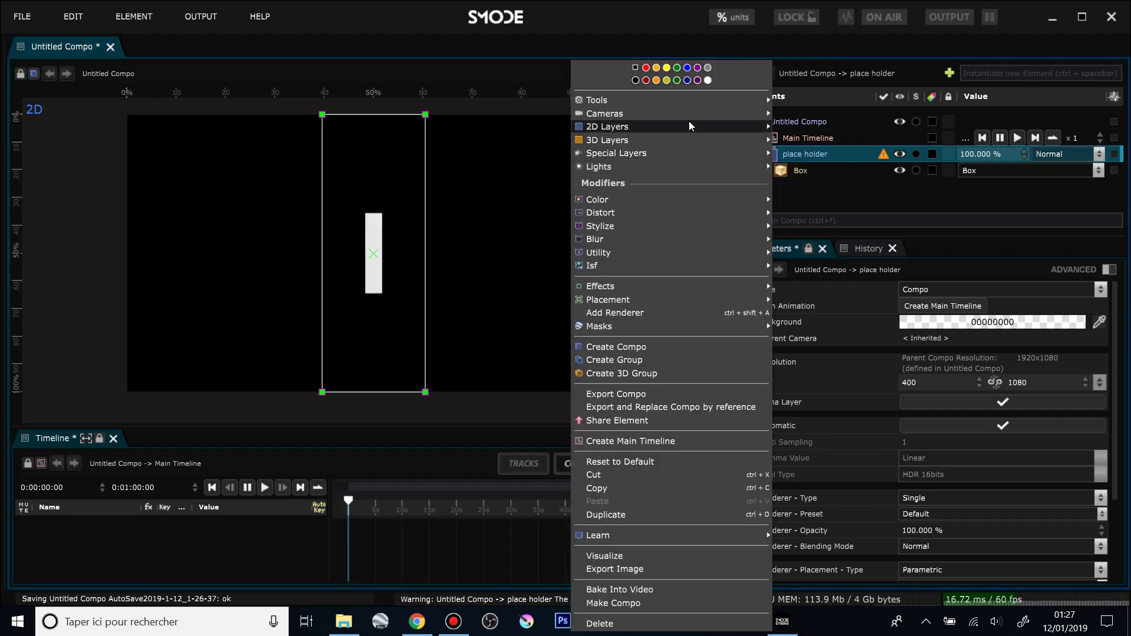
Step: Add a Camera to place holder and set its Frustum Type to Orthographic
mouse_move(763, 113)
click(804, 115)
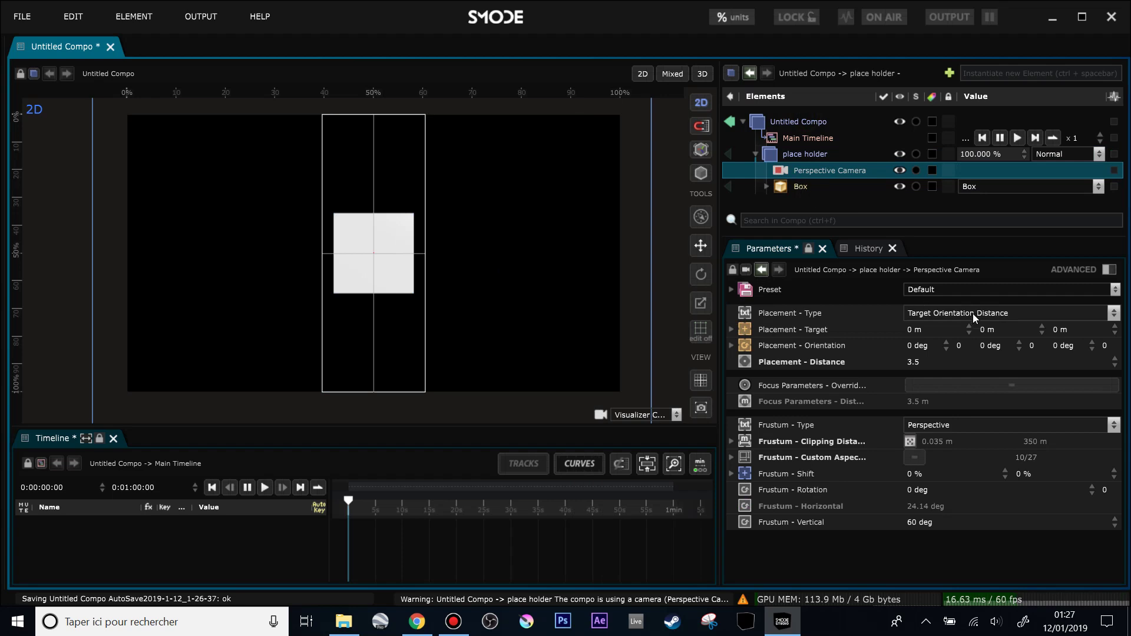
click(939, 425)
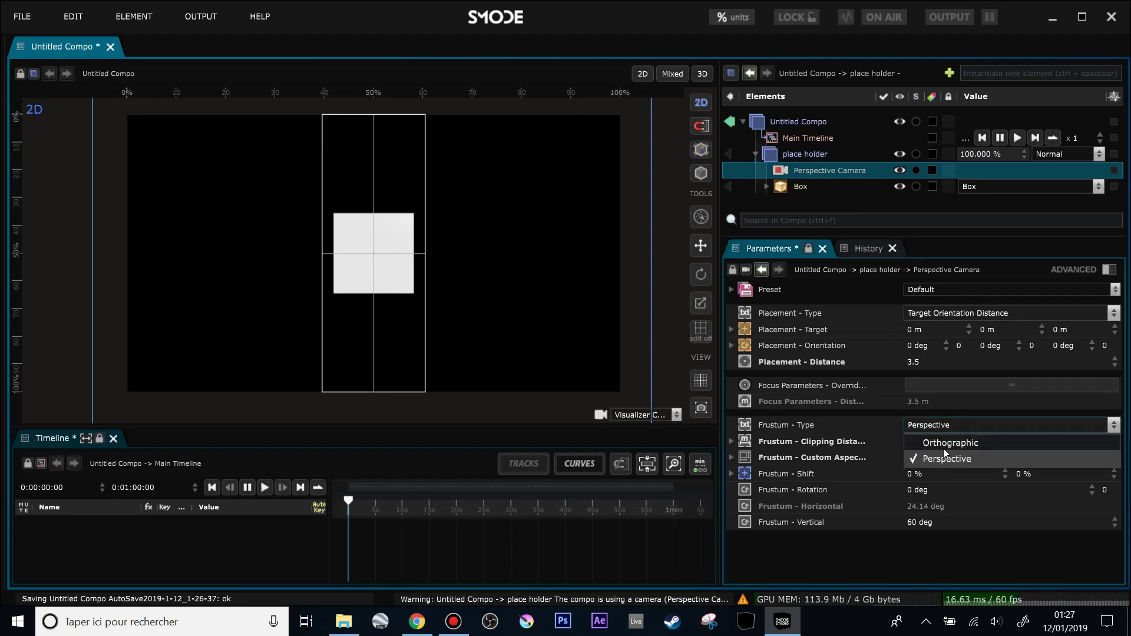
click(943, 446)
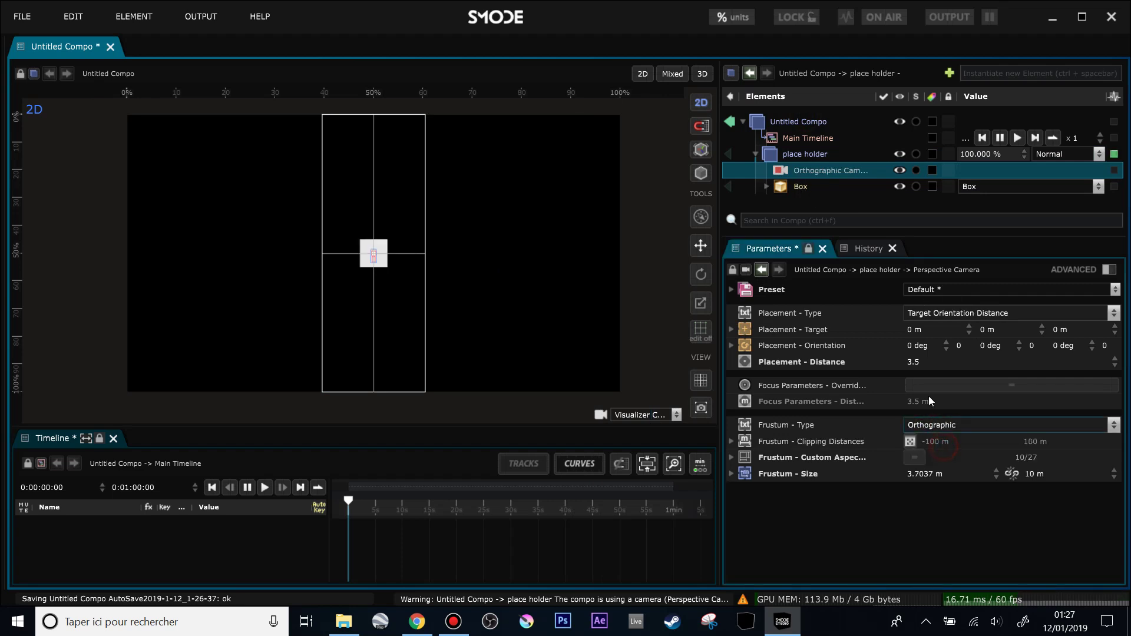
Step: Set the camera orientation to 45°, 45°, then lower the first angle to about 24.8°
double_click(924, 348)
text(45)
key(Return)
double_click(992, 346)
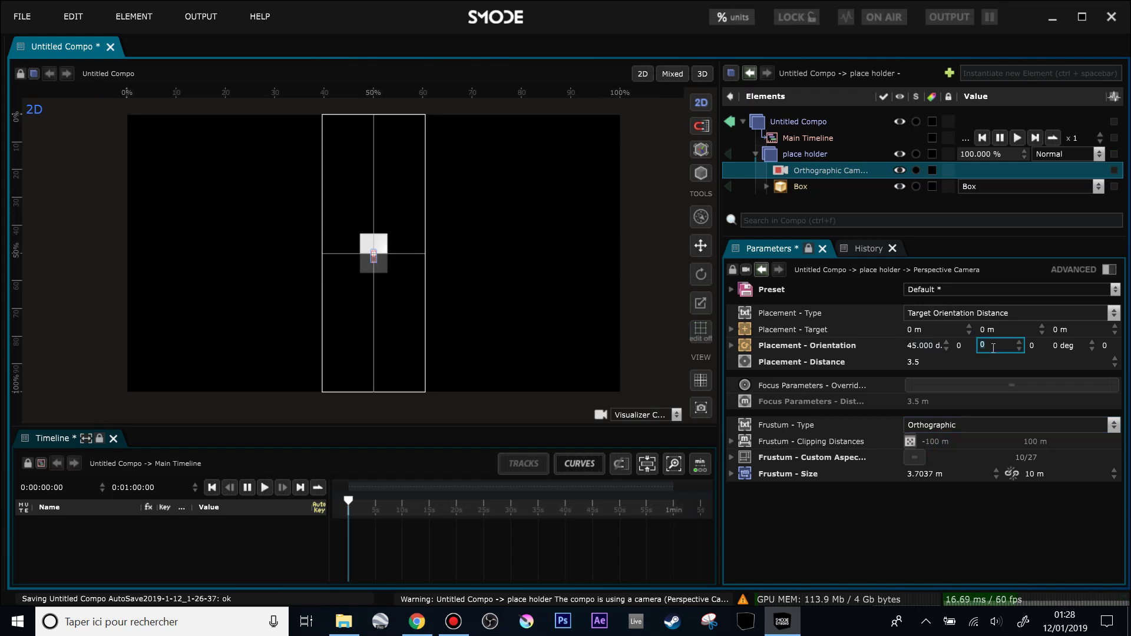
text(45)
key(Return)
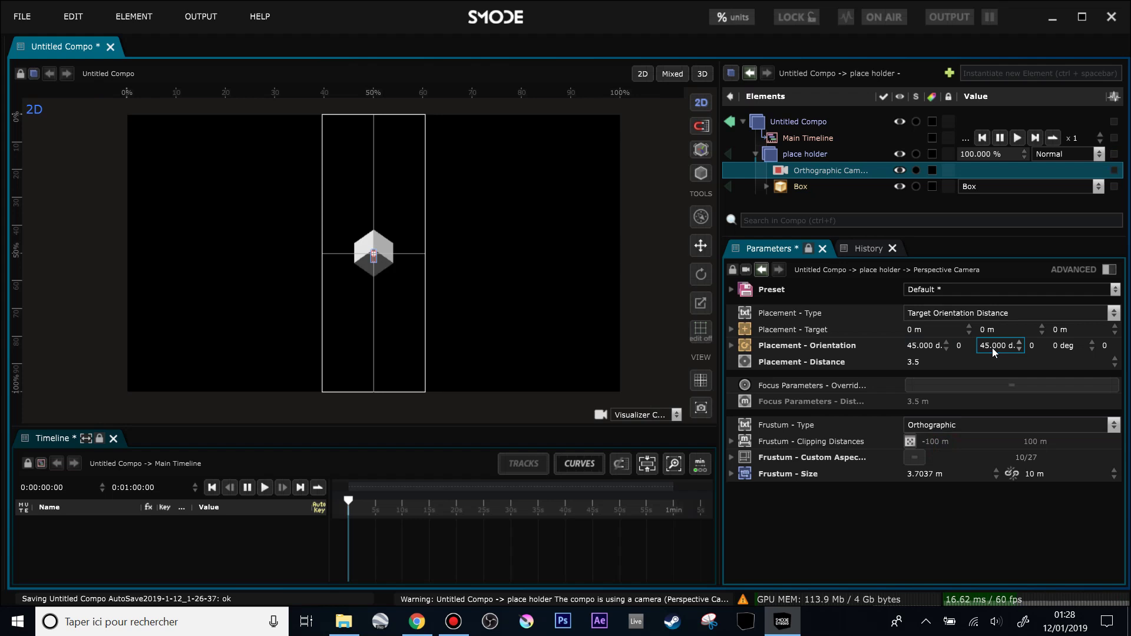
drag(935, 348, 883, 348)
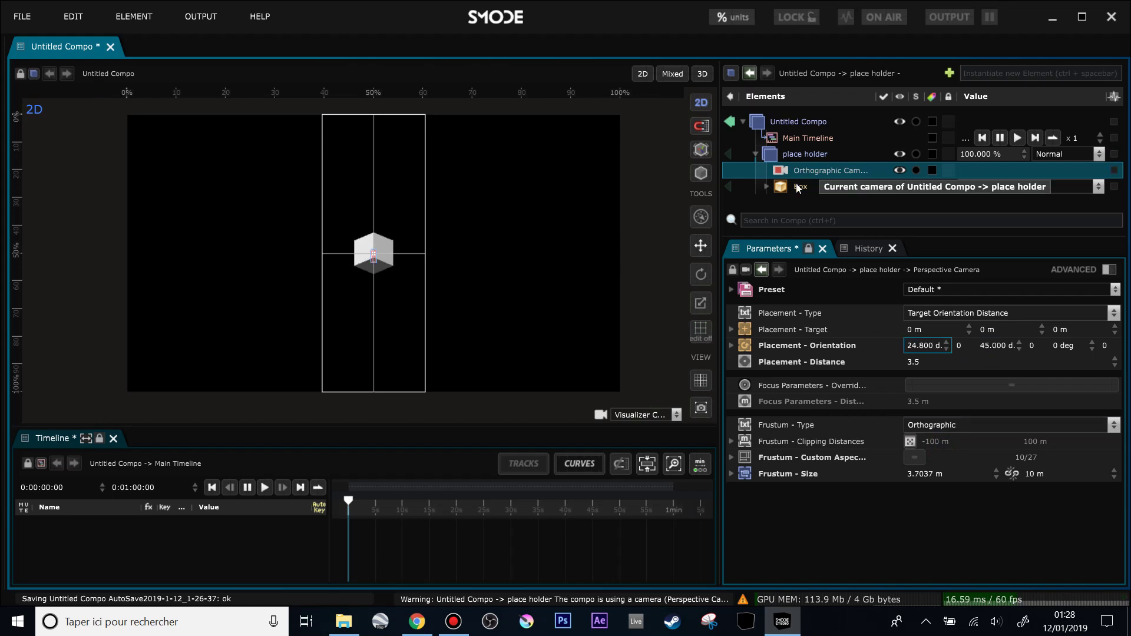
click(820, 187)
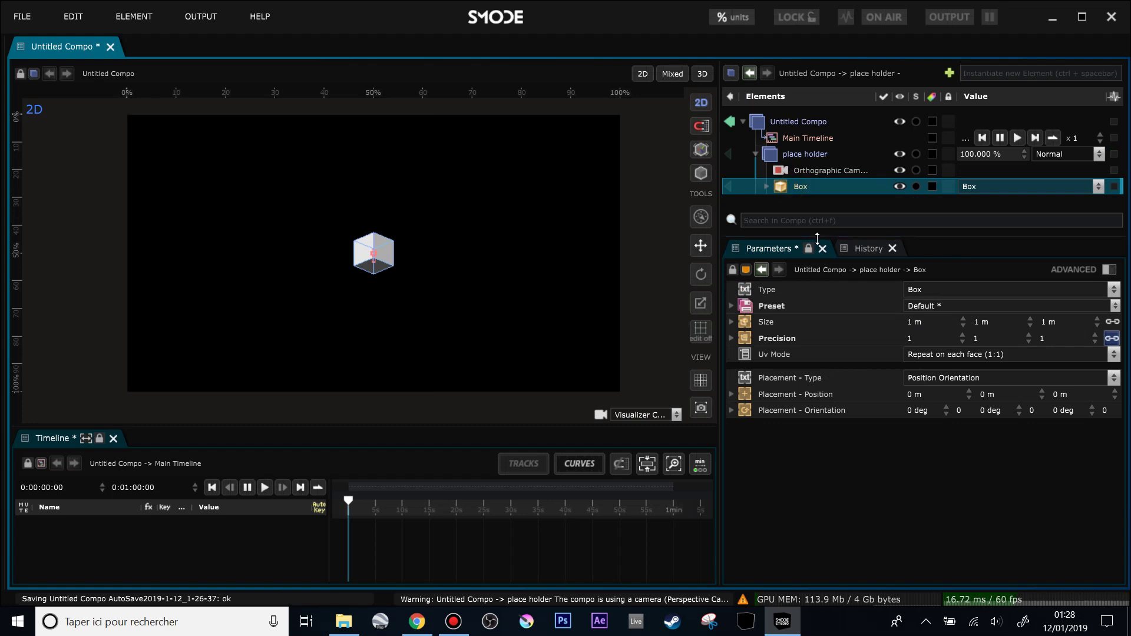
Step: Add a Repeat modifier to the Box
drag(815, 235, 816, 282)
click(767, 187)
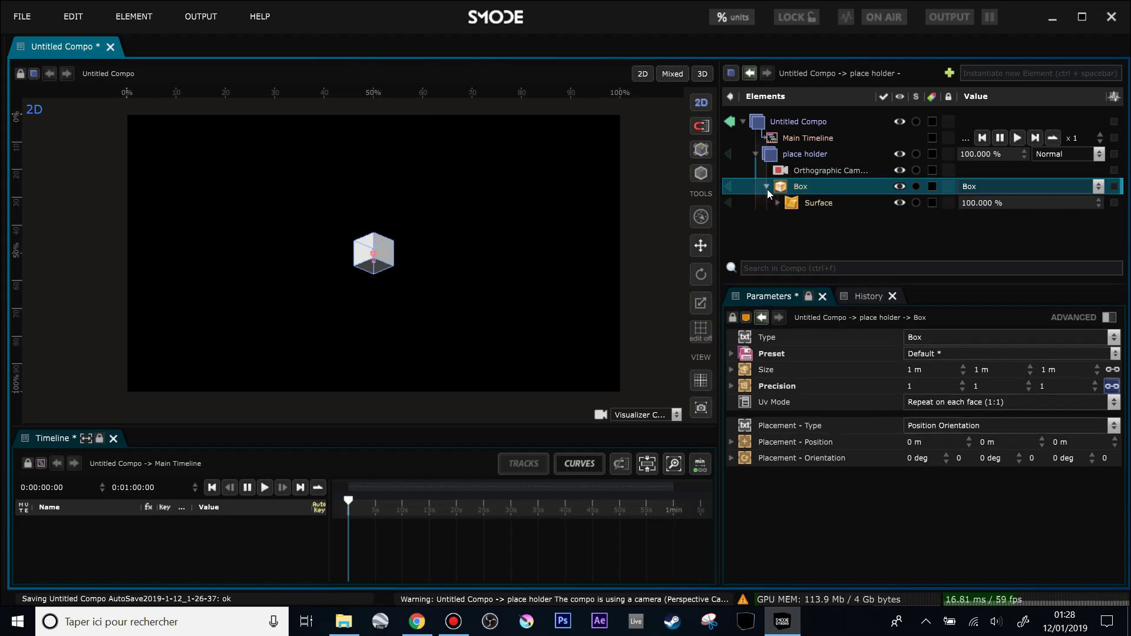
click(767, 187)
right_click(768, 187)
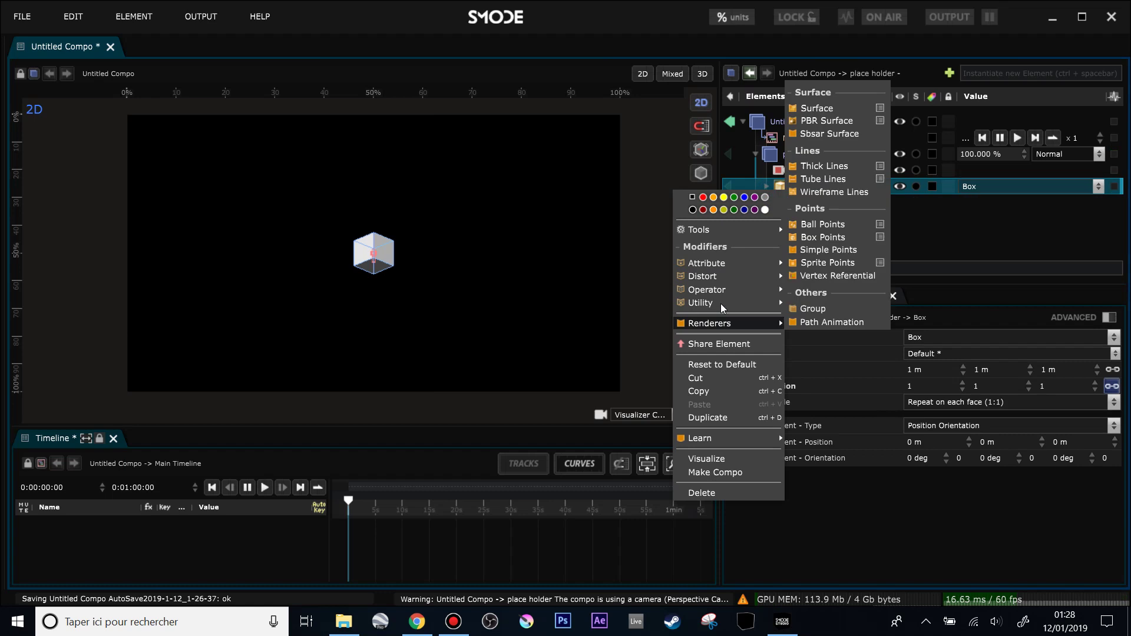
mouse_move(728, 289)
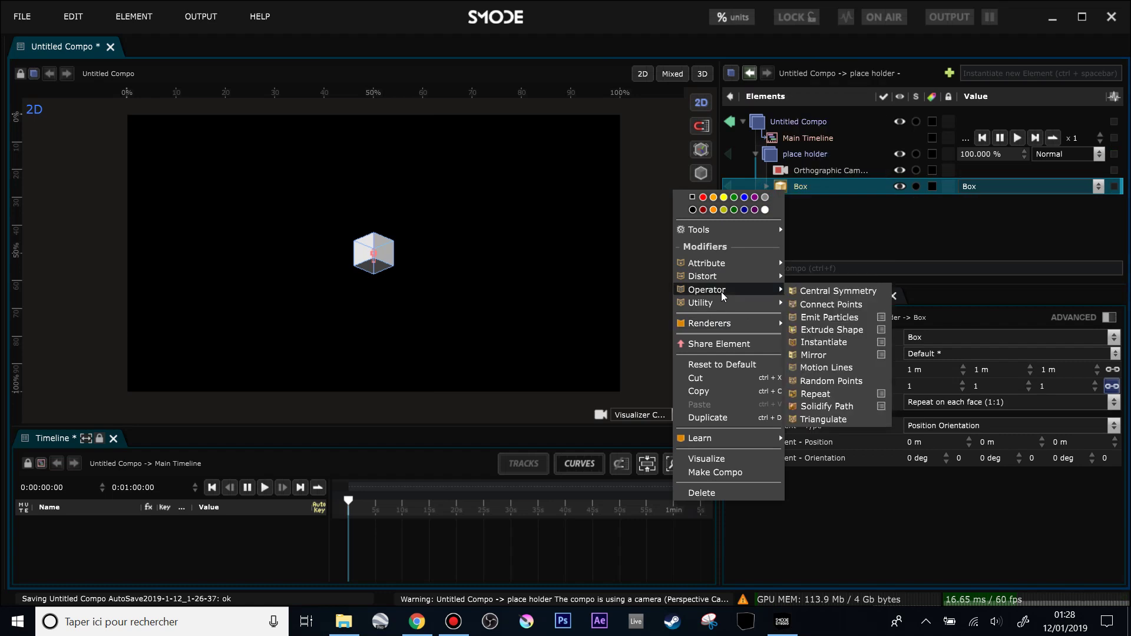
click(840, 394)
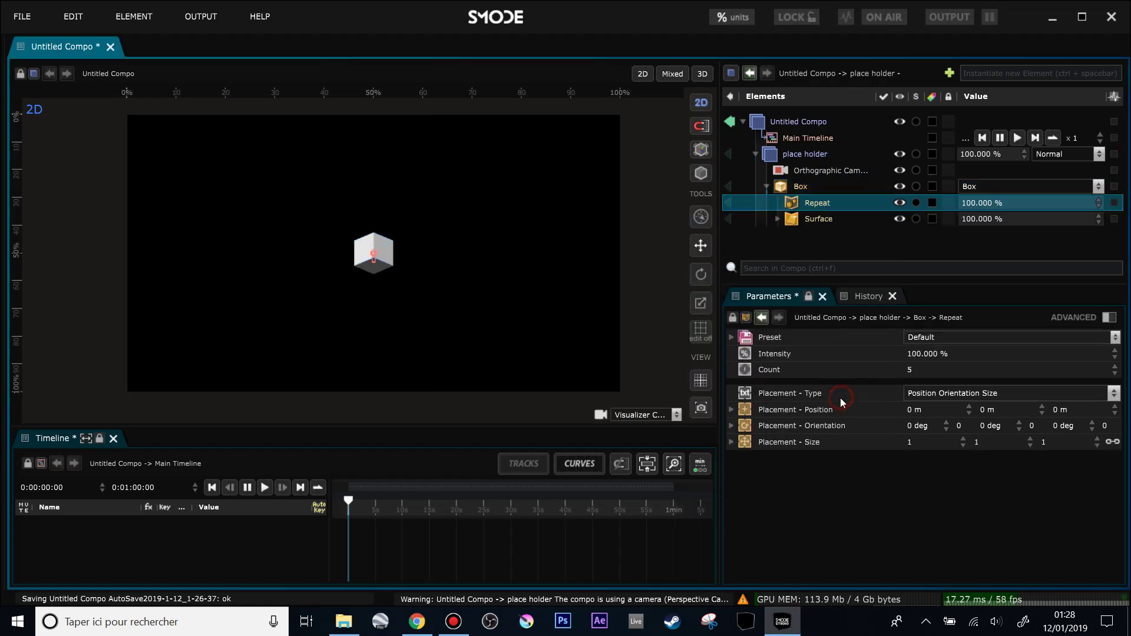
Step: Set the Repeat Count to 10 and its Placement Position Y spacing to 1.5 m
double_click(911, 369)
text(1)
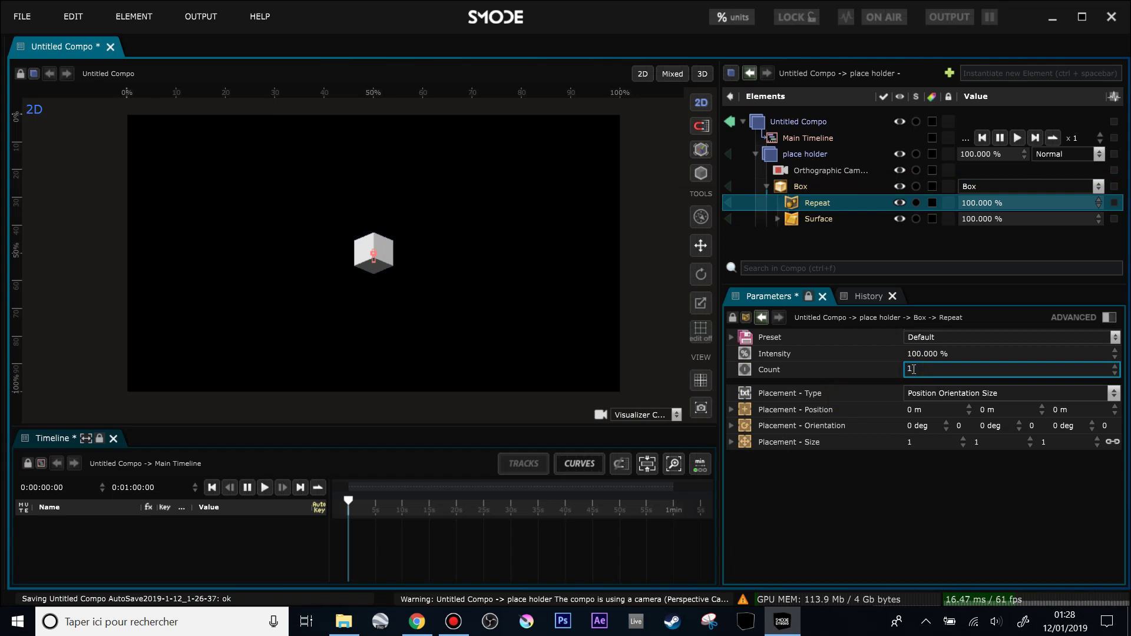
text(0)
key(Return)
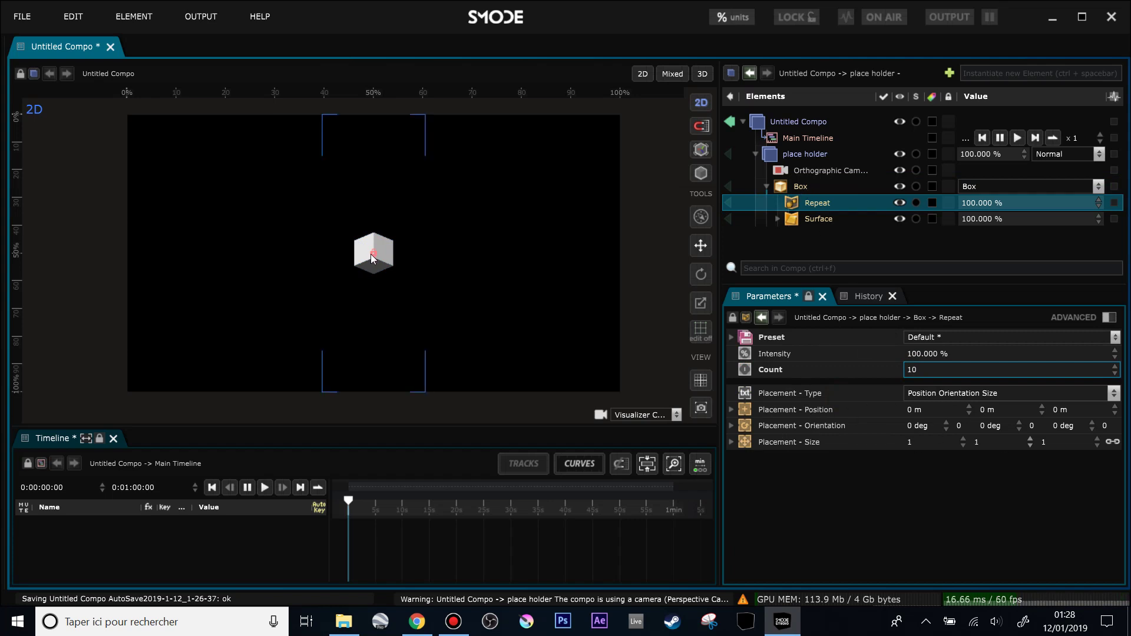
click(995, 407)
text(0.14)
key(Return)
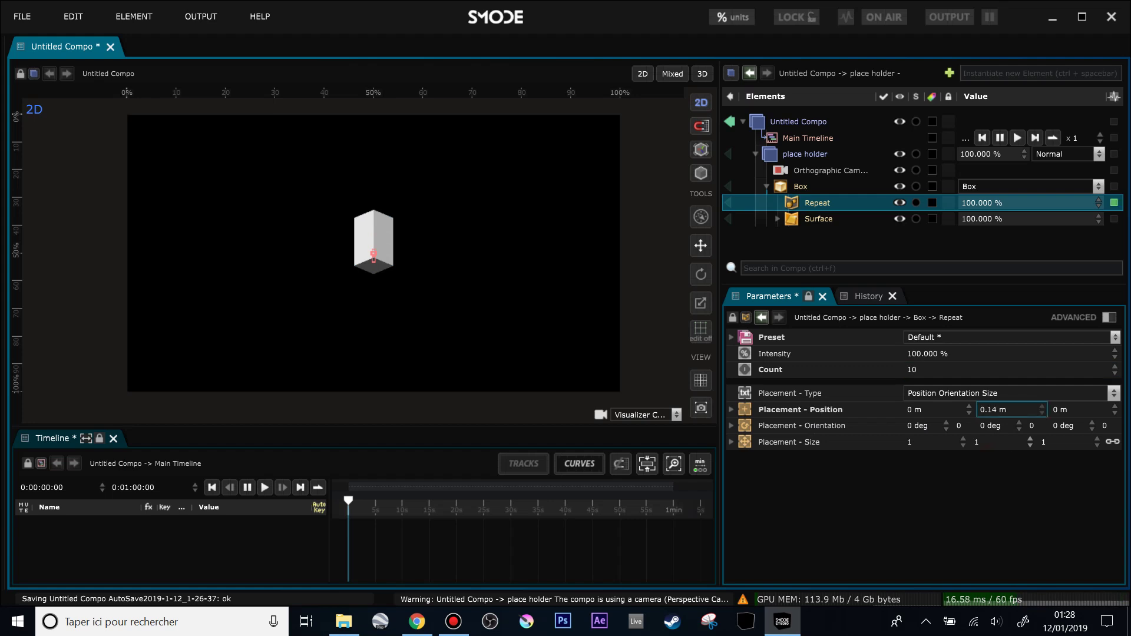
scroll(995, 410, up, 10)
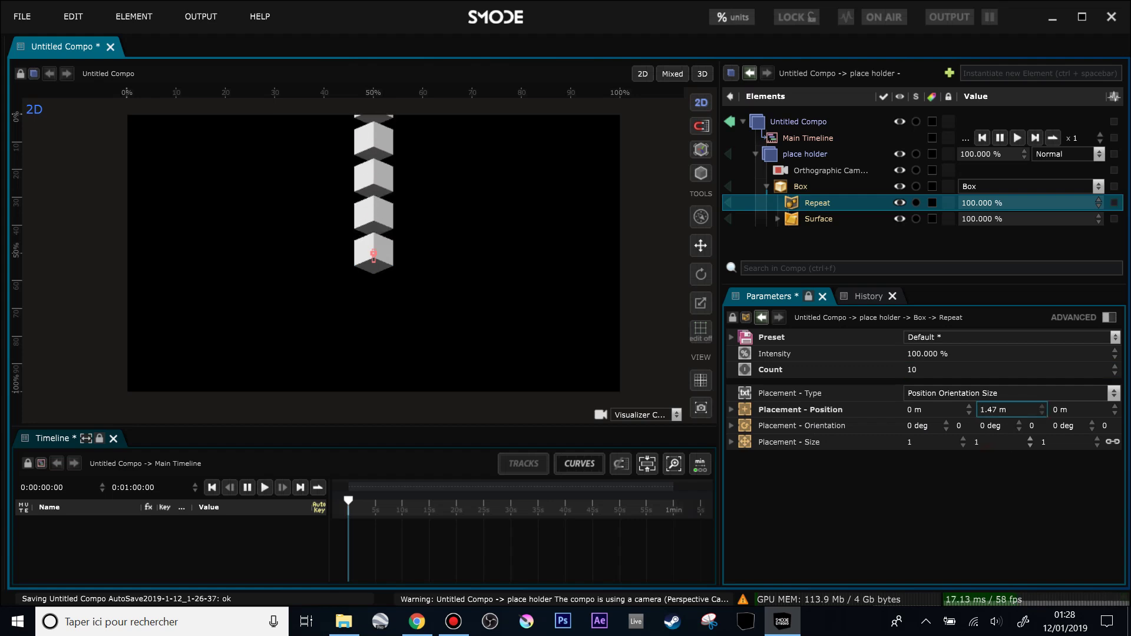
click(1004, 407)
text(1.5)
key(Return)
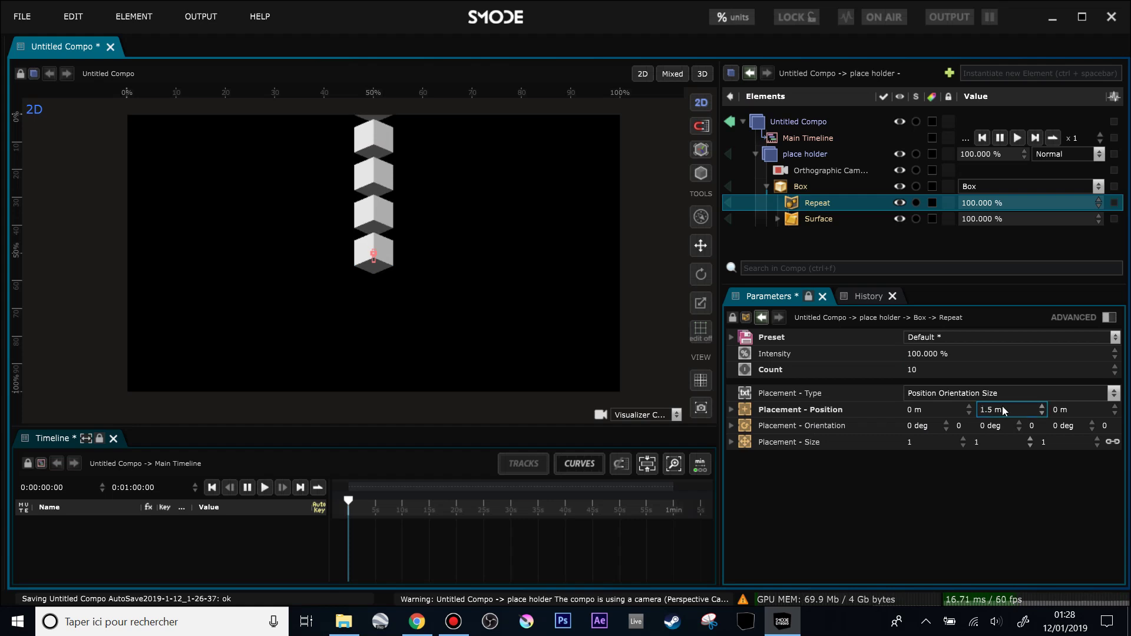
Step: Drag the Box's Placement Position Y down to about -6.93 m
click(817, 187)
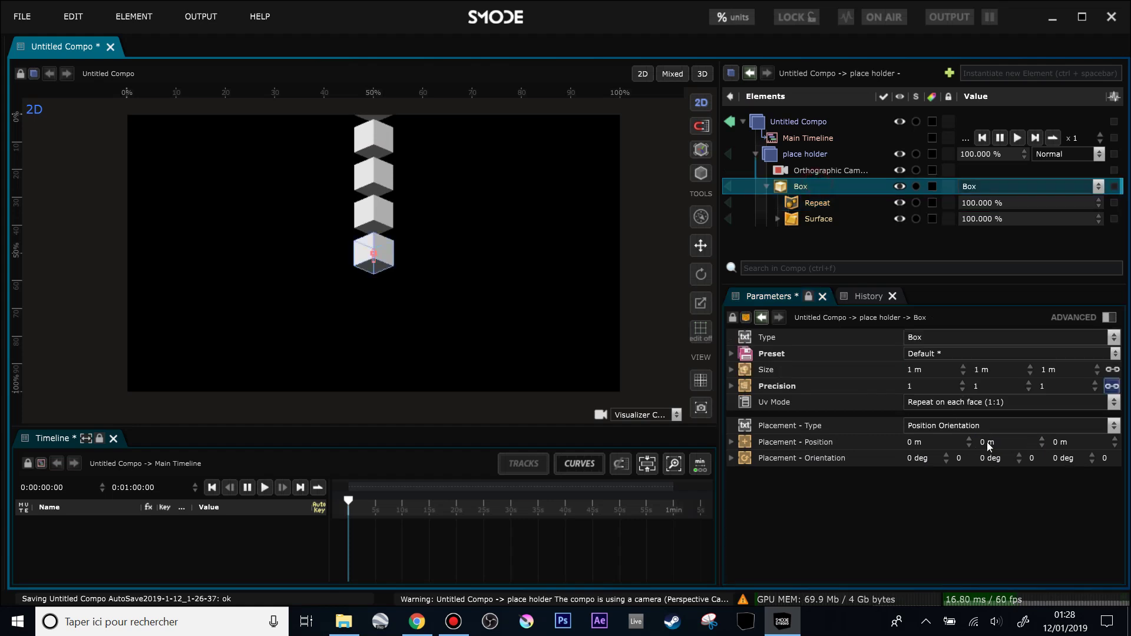
drag(1009, 442, 992, 489)
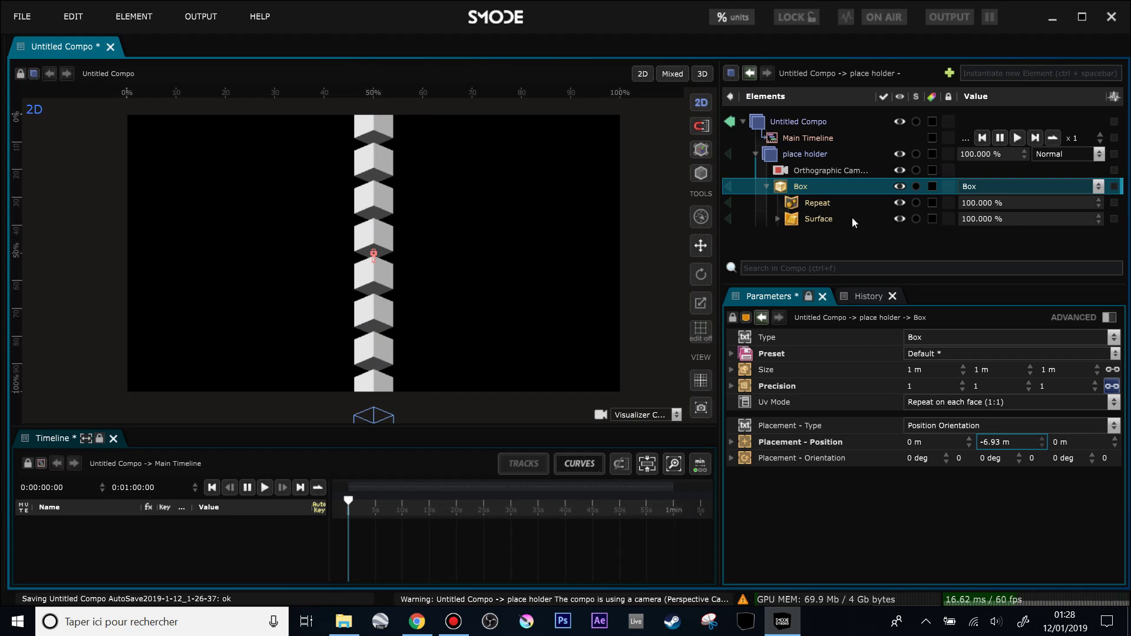
right_click(790, 189)
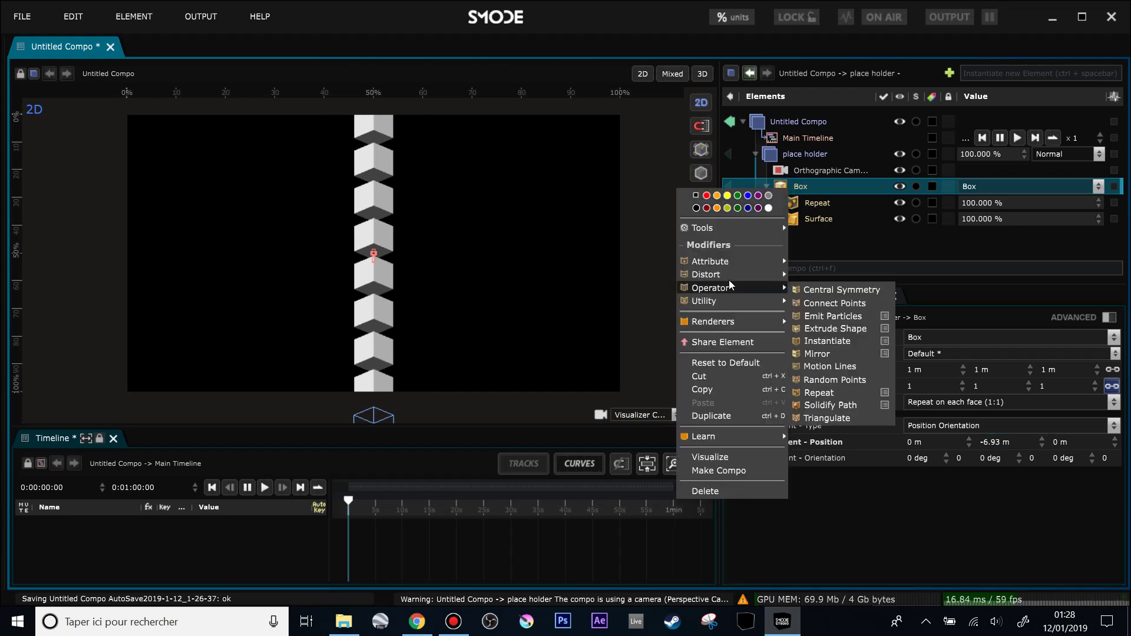
Step: Add a 3D Transform modifier to the Box and nudge the orthographic camera's Target Y upward
mouse_move(729, 280)
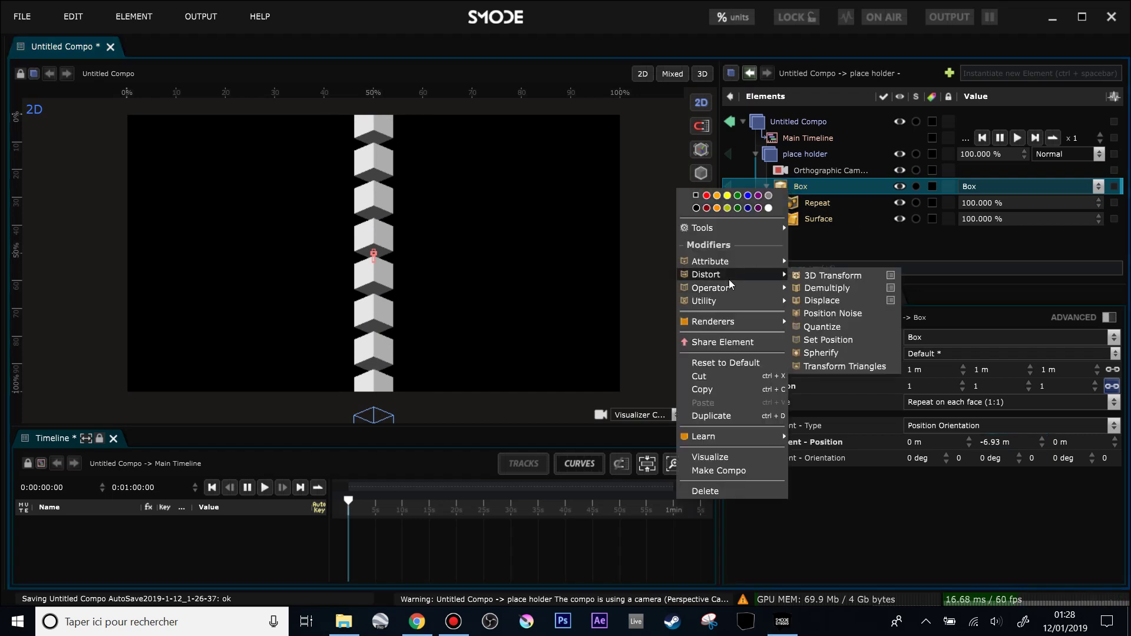
click(828, 277)
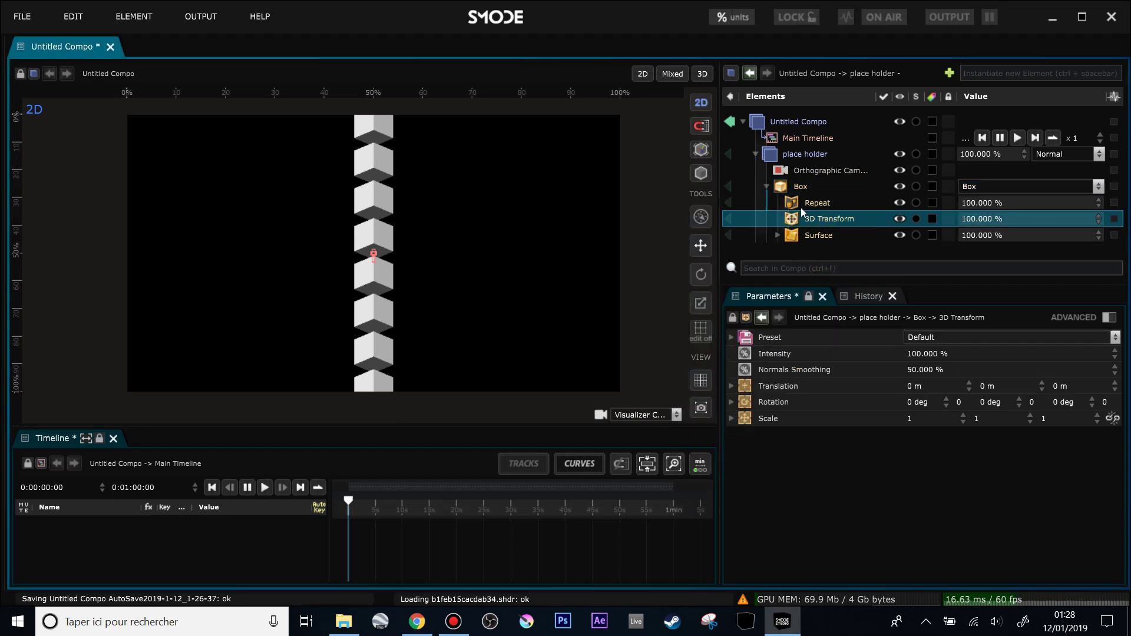
click(796, 172)
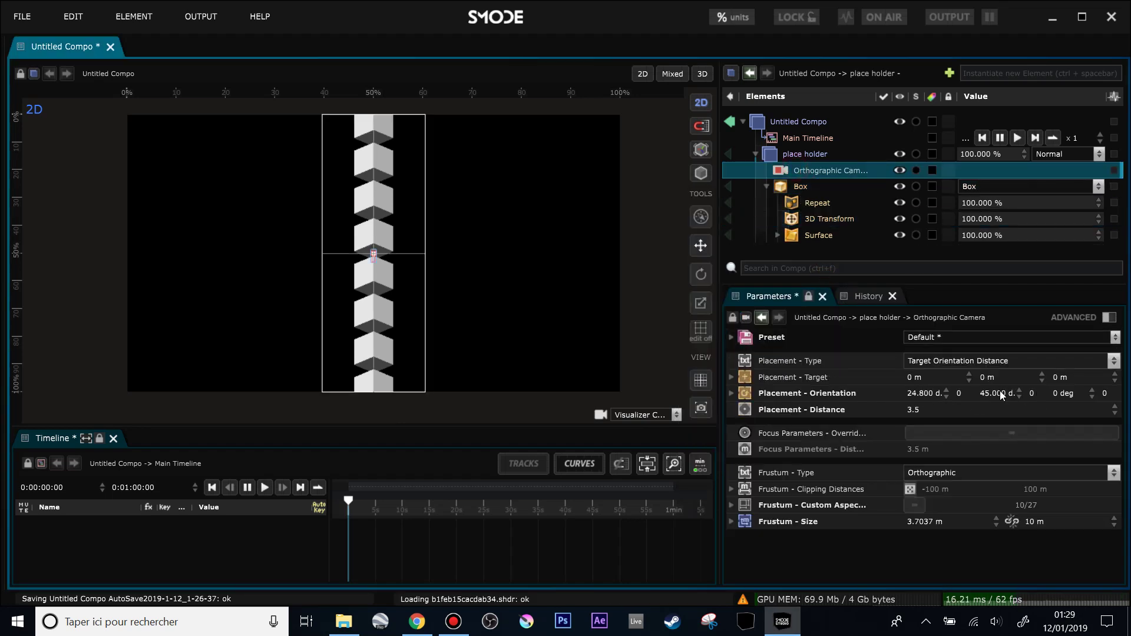
mouse_move(1002, 377)
mouse_down()
mouse_move(1019, 378)
mouse_move(1005, 382)
mouse_up()
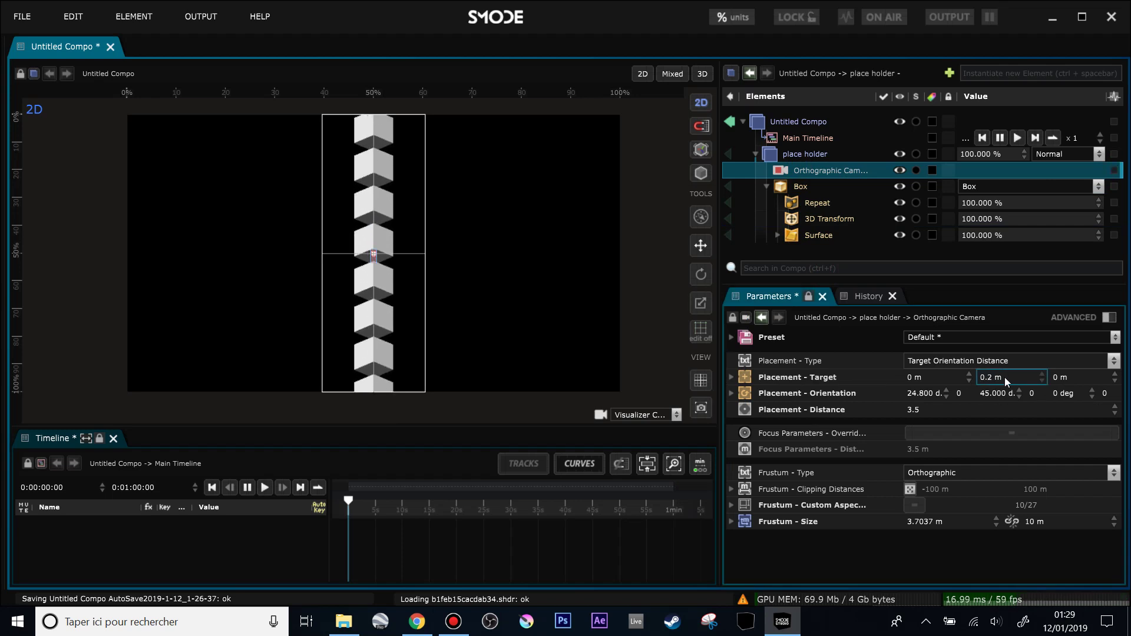
Step: Reset the orthographic camera's Target Y to 0 m
double_click(1005, 374)
text(0)
key(Return)
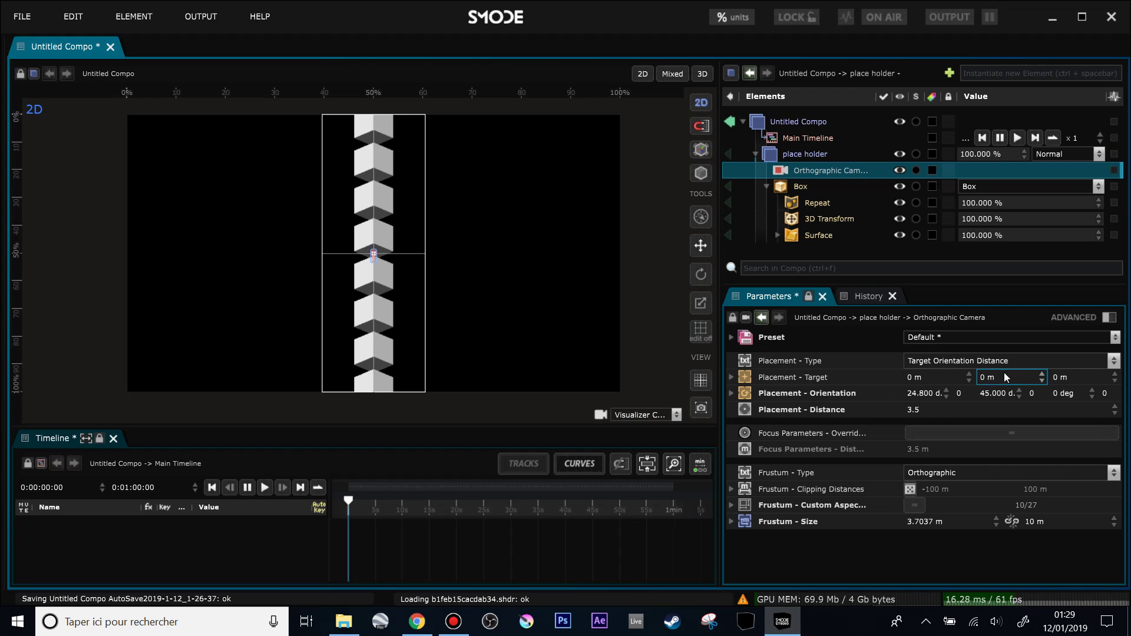
Step: Rename the Box's 3D Transform modifier to 'Repeat tool anim'
click(809, 187)
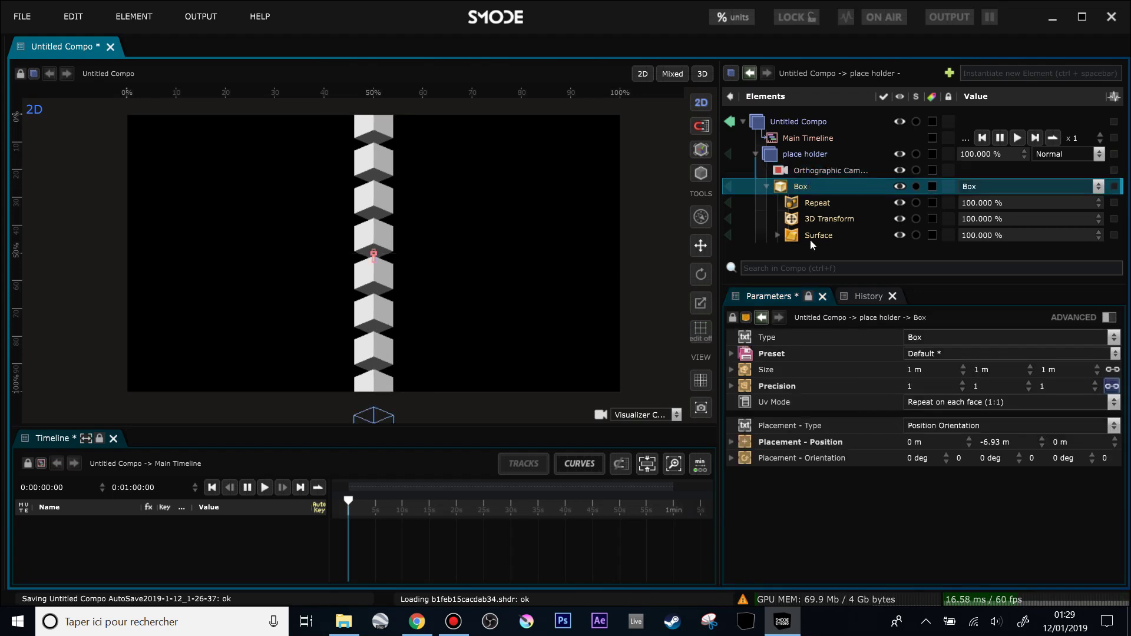
double_click(811, 220)
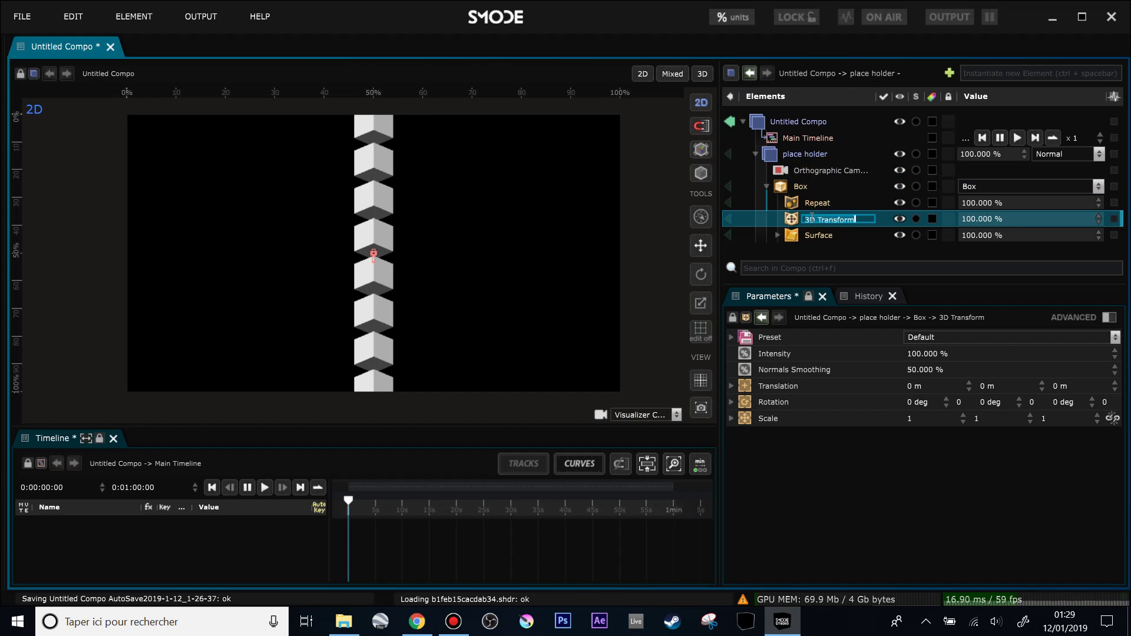
text(Repeat tool anim)
key(Return)
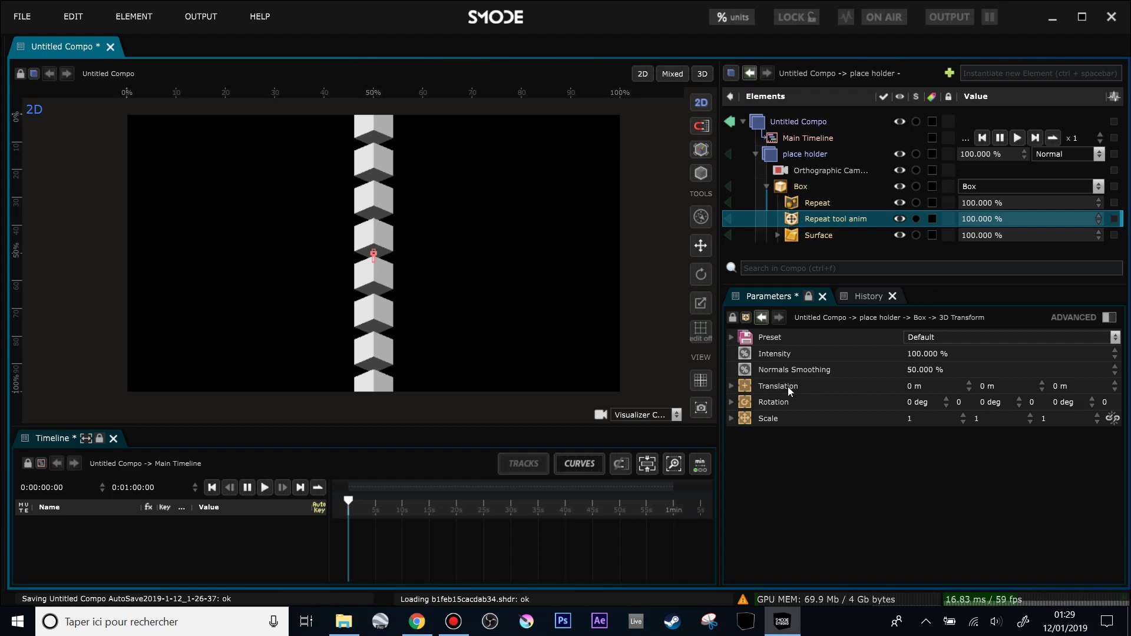
Step: Set Repeat tool anim's Translation Y to 1.5 m and preview it by adjusting intensity
double_click(992, 387)
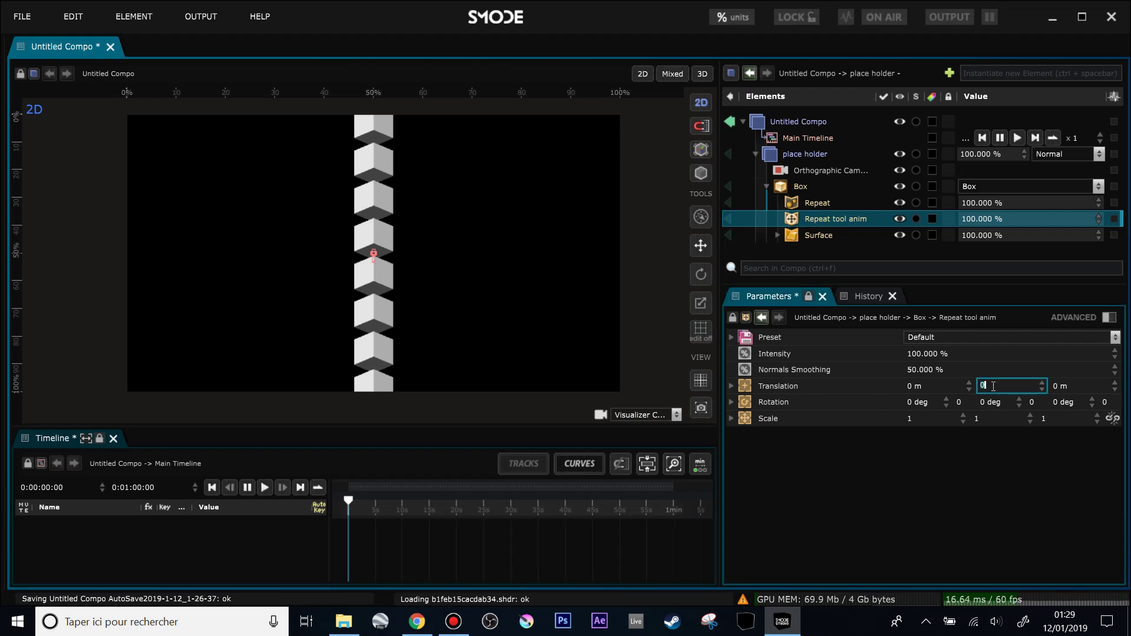
text(1.5)
key(Return)
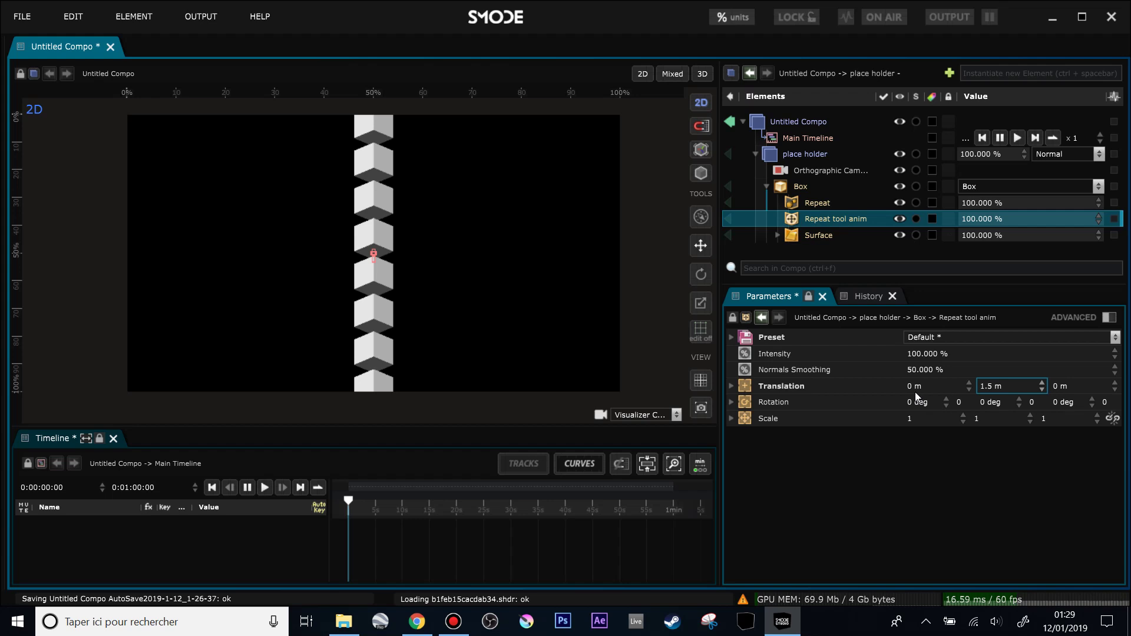
drag(918, 396, 906, 375)
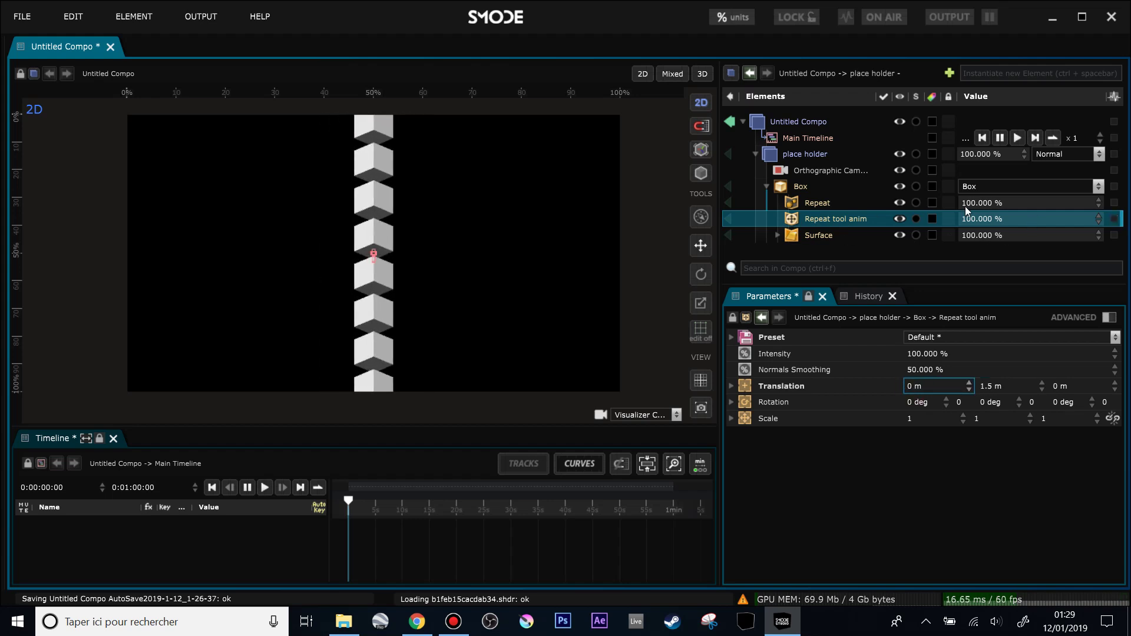
mouse_move(1095, 218)
mouse_down()
mouse_move(960, 219)
mouse_move(1095, 218)
mouse_up()
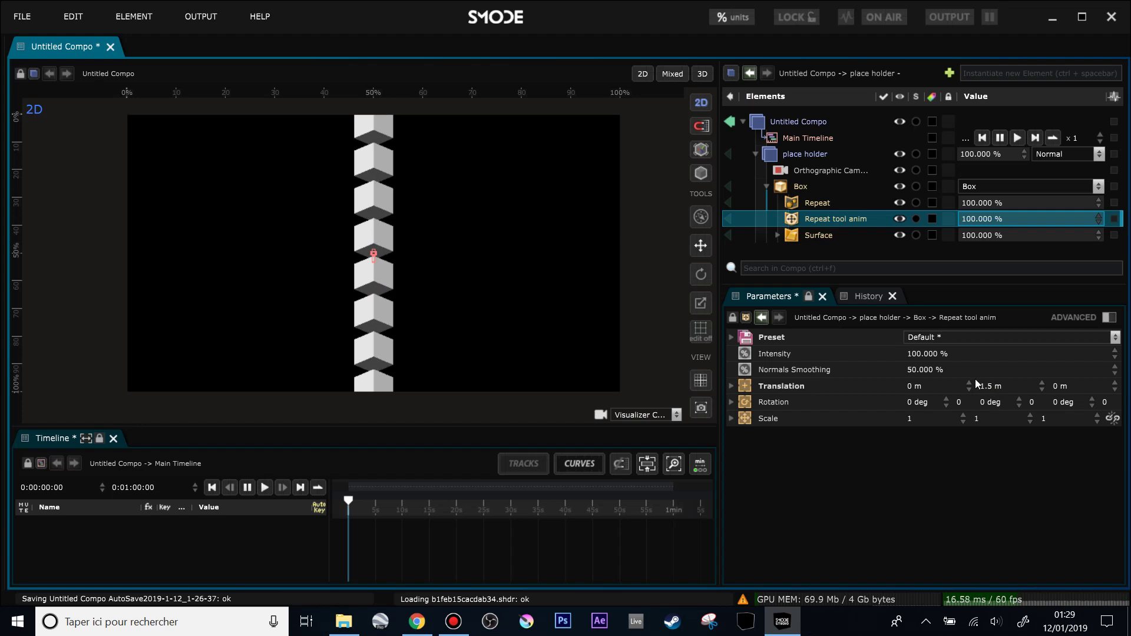
Step: Create a Linear Loop animating the Repeat tool anim intensity
right_click(983, 221)
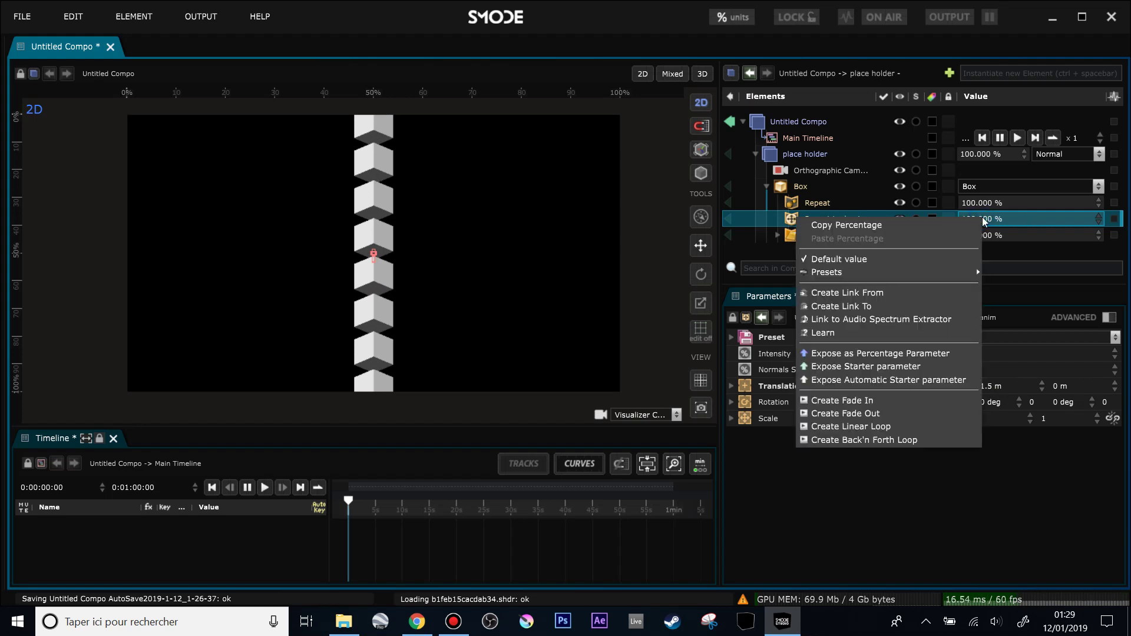
click(874, 432)
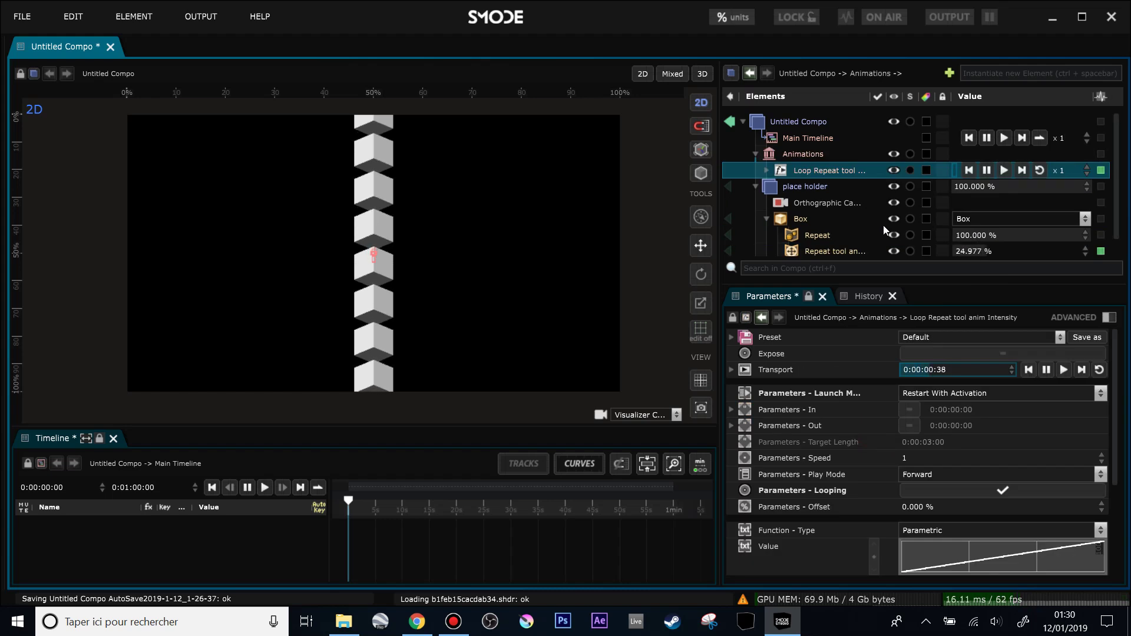
click(826, 231)
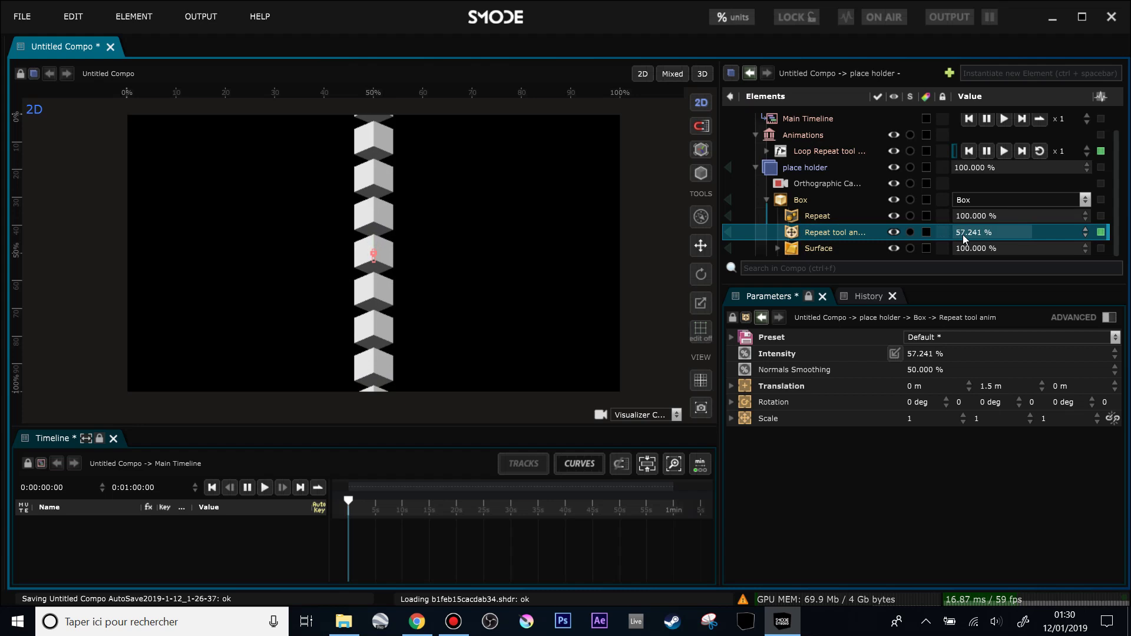
click(819, 151)
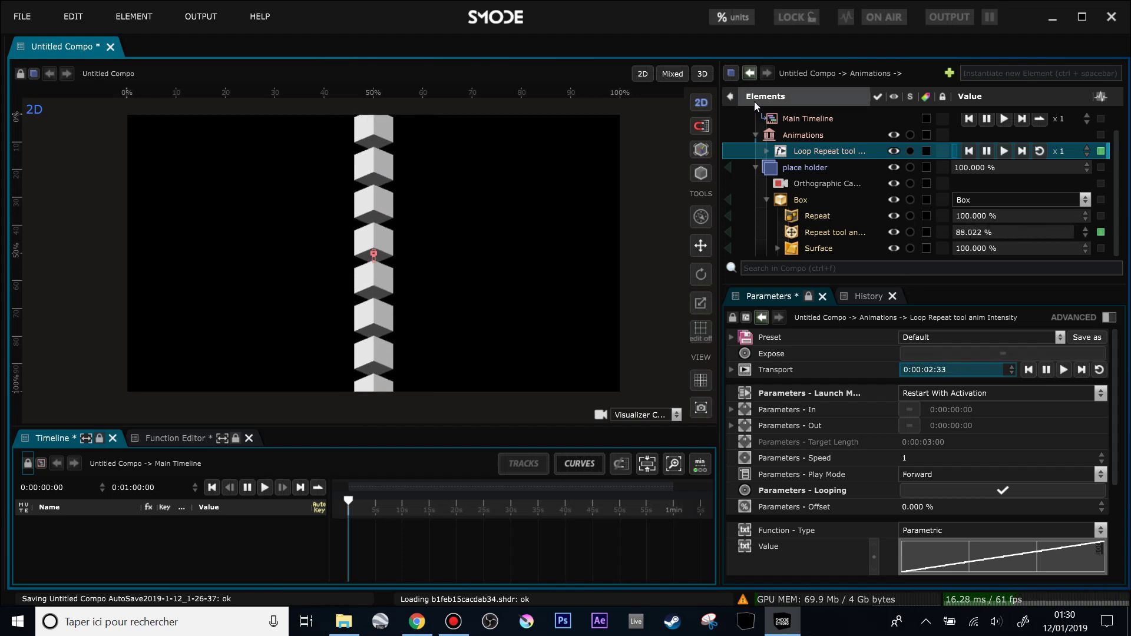
Step: Change the loop's Function Shape Type from Linear Ramp to Sine
click(702, 74)
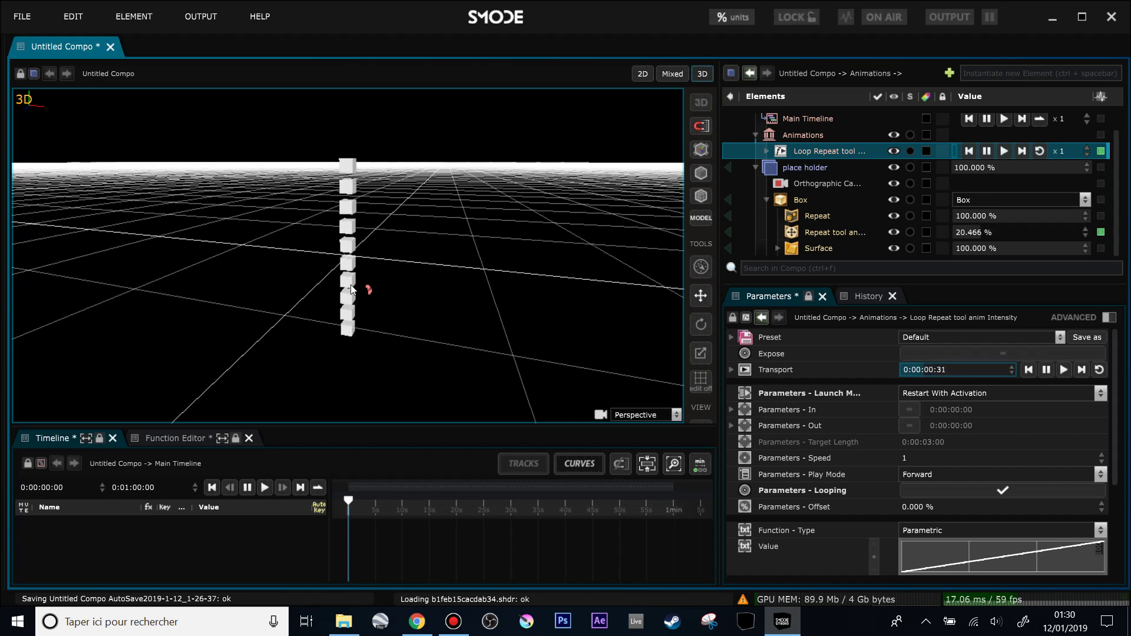
click(642, 74)
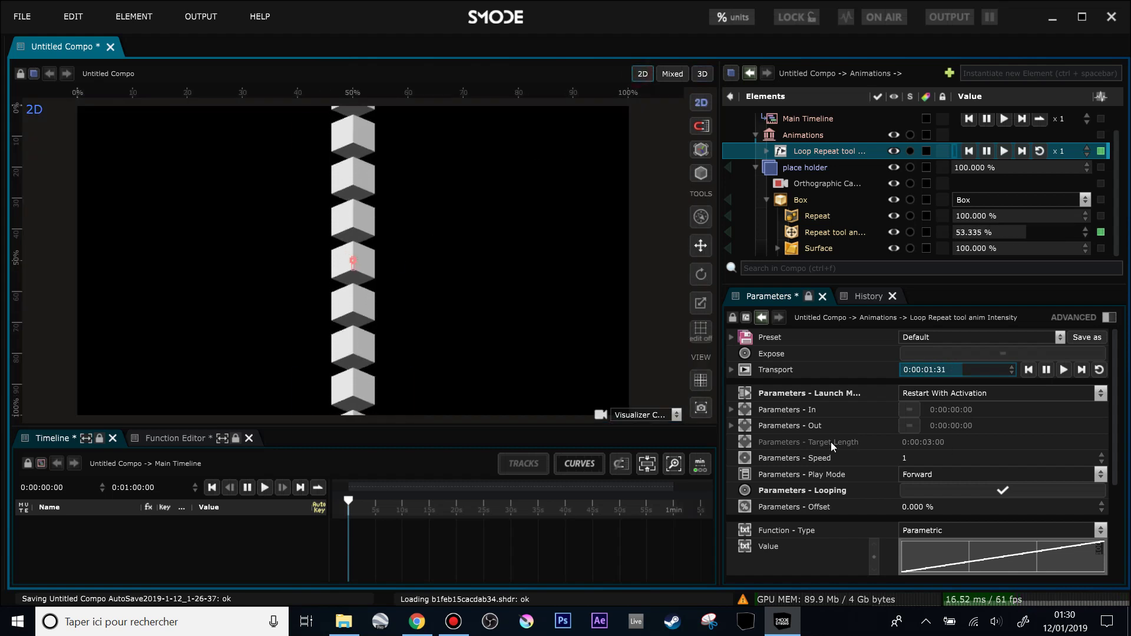
scroll(996, 499, down, 3)
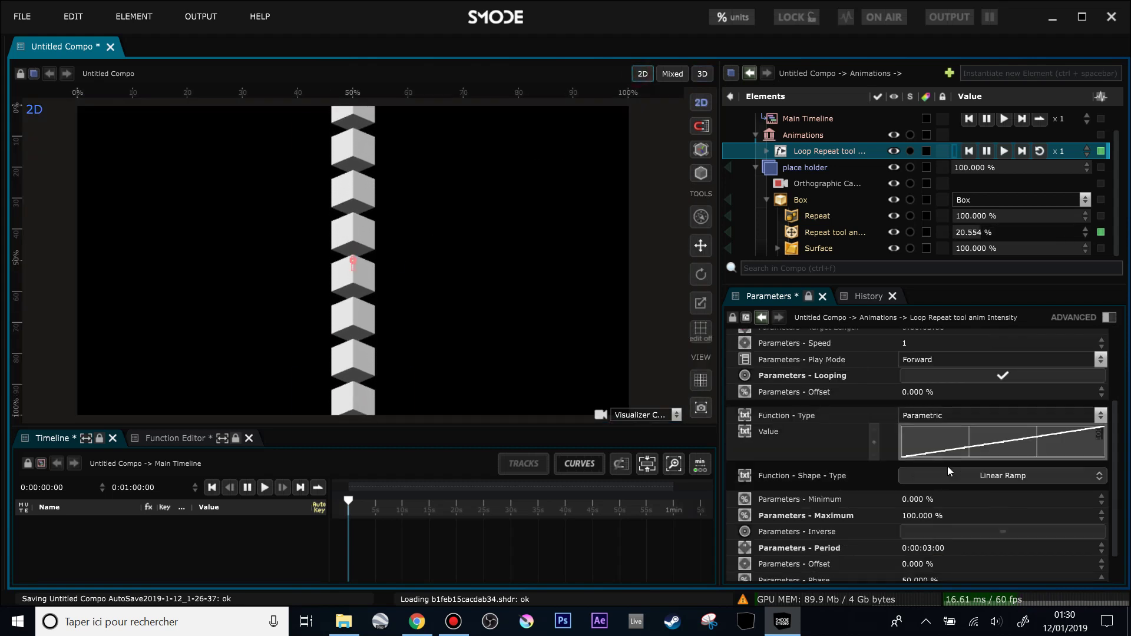
click(1002, 477)
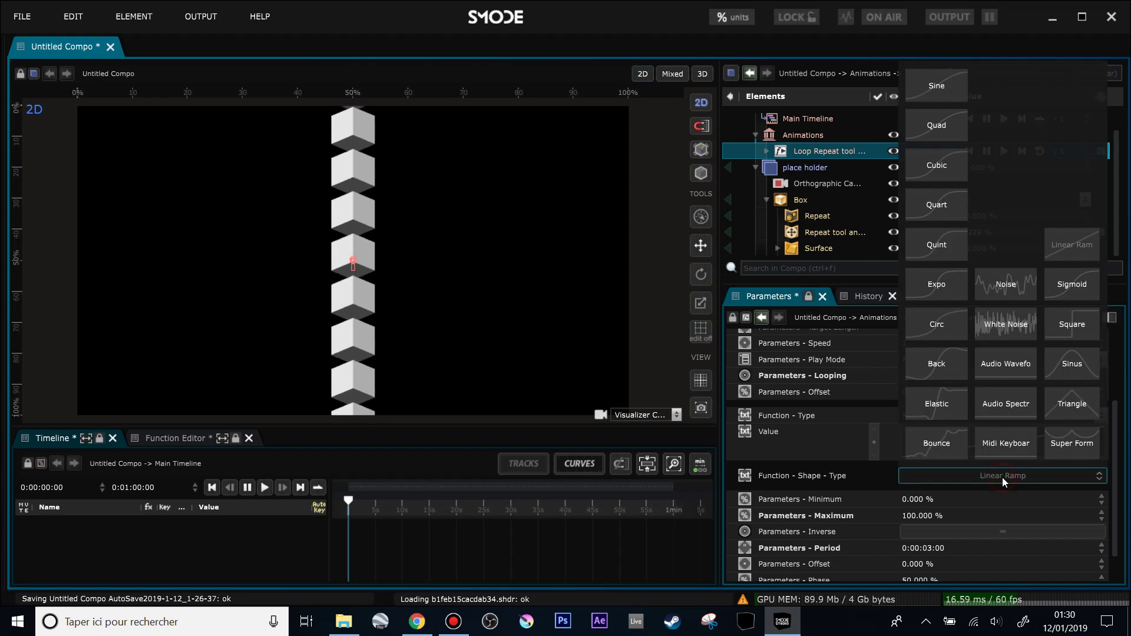
click(924, 78)
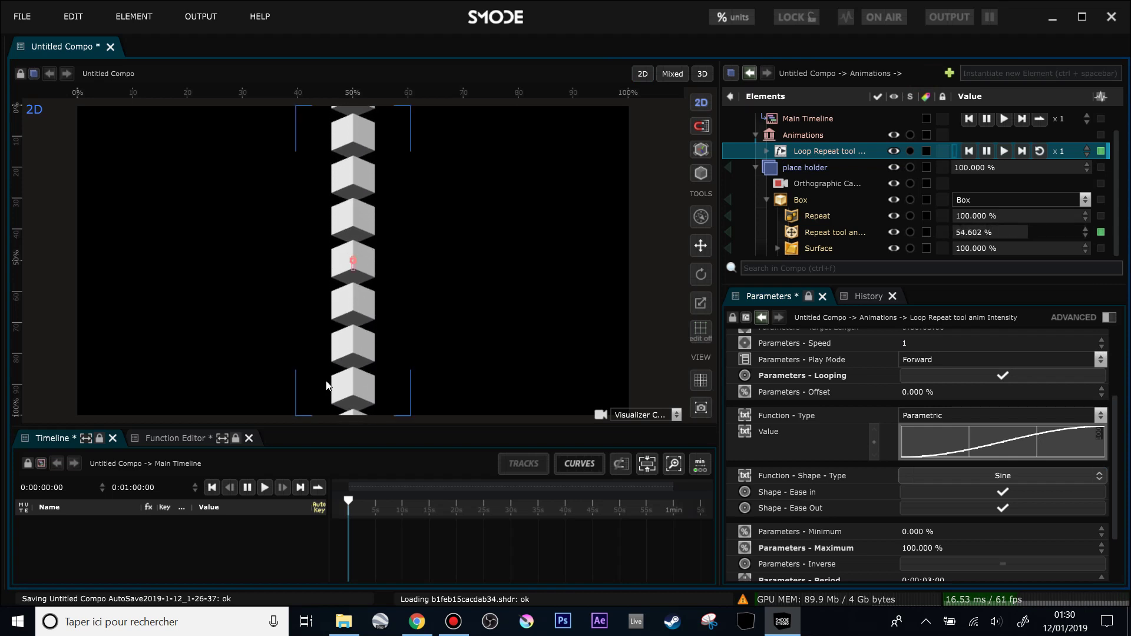
Step: Enlarge the elements tree and move place holder back to the canvas centre
click(771, 199)
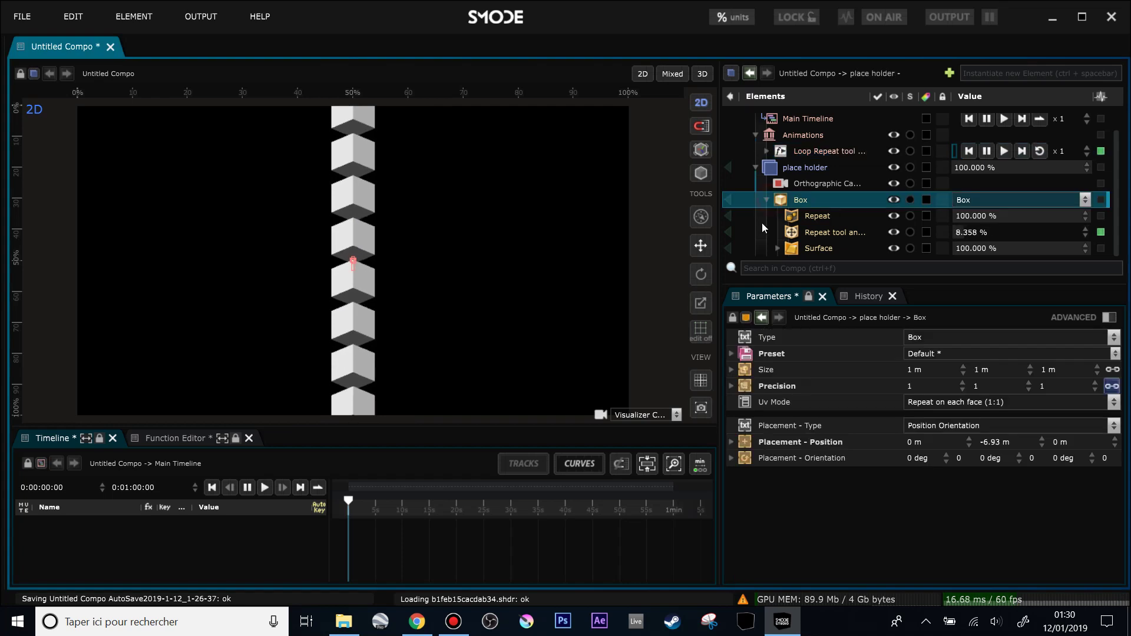
drag(832, 281, 831, 383)
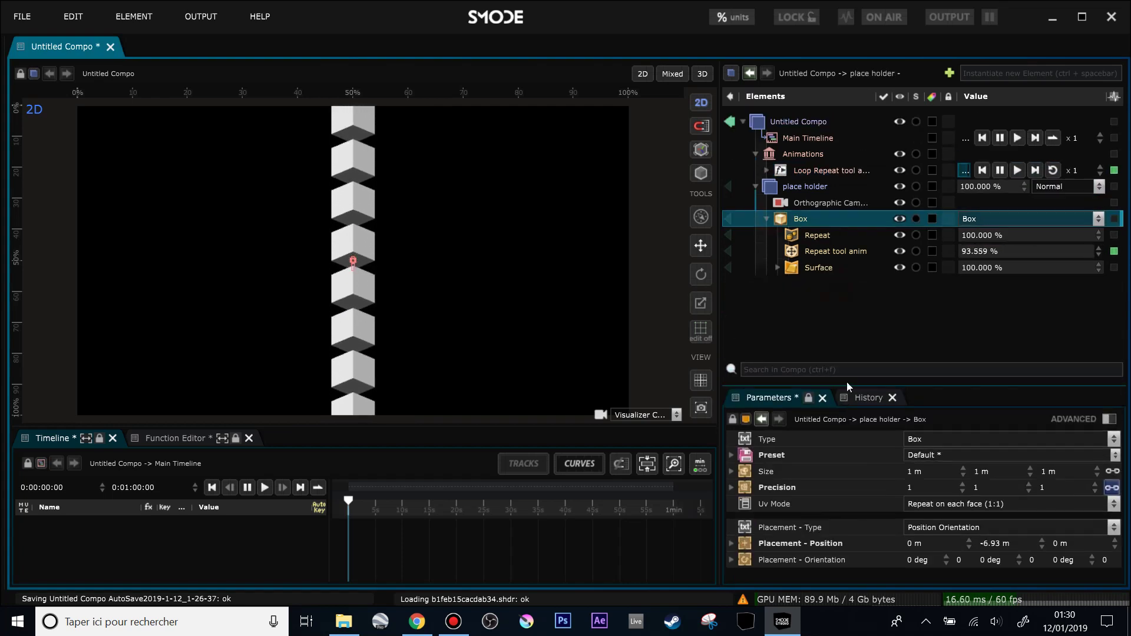
click(766, 223)
click(330, 219)
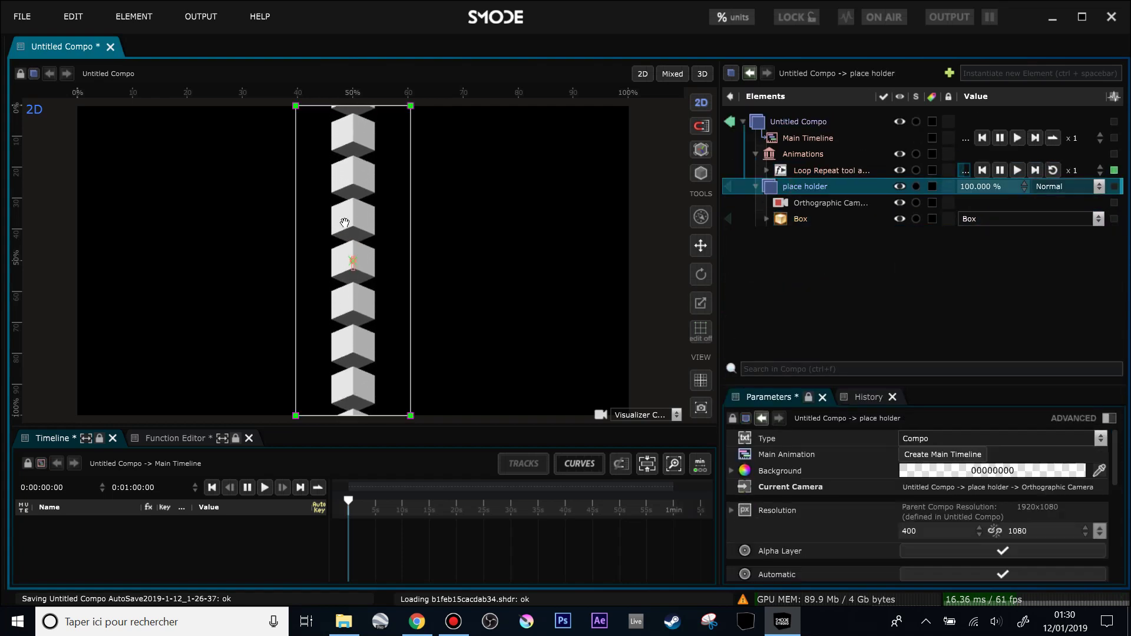
drag(321, 266, 487, 224)
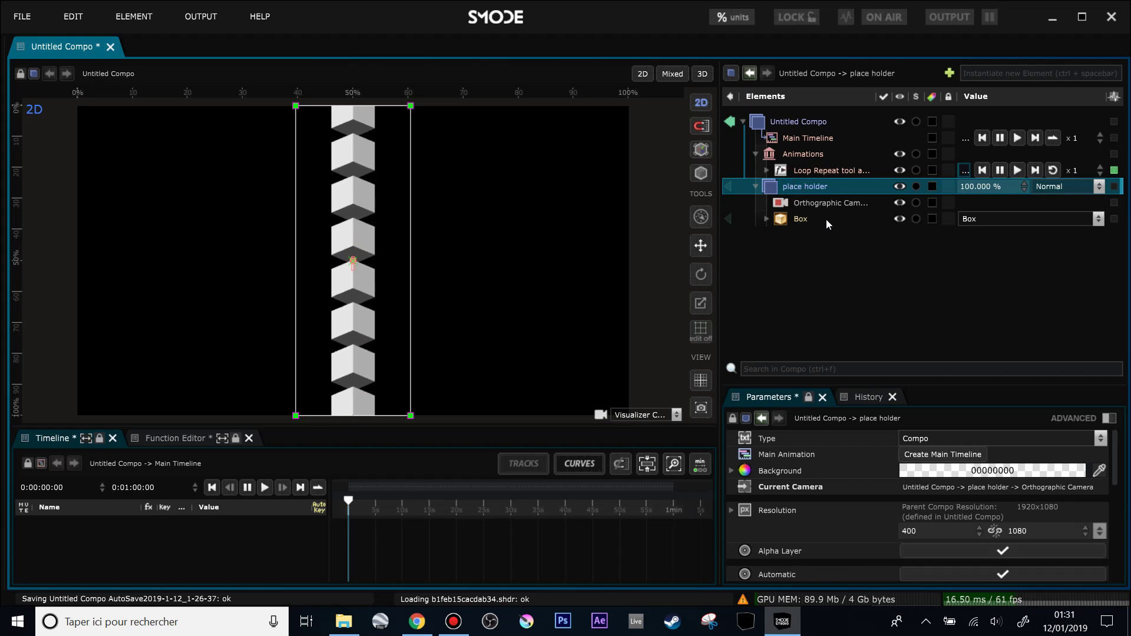
Step: Duplicate the cube column layer, undoing a test repositioning of the copy
key(ctrl+v)
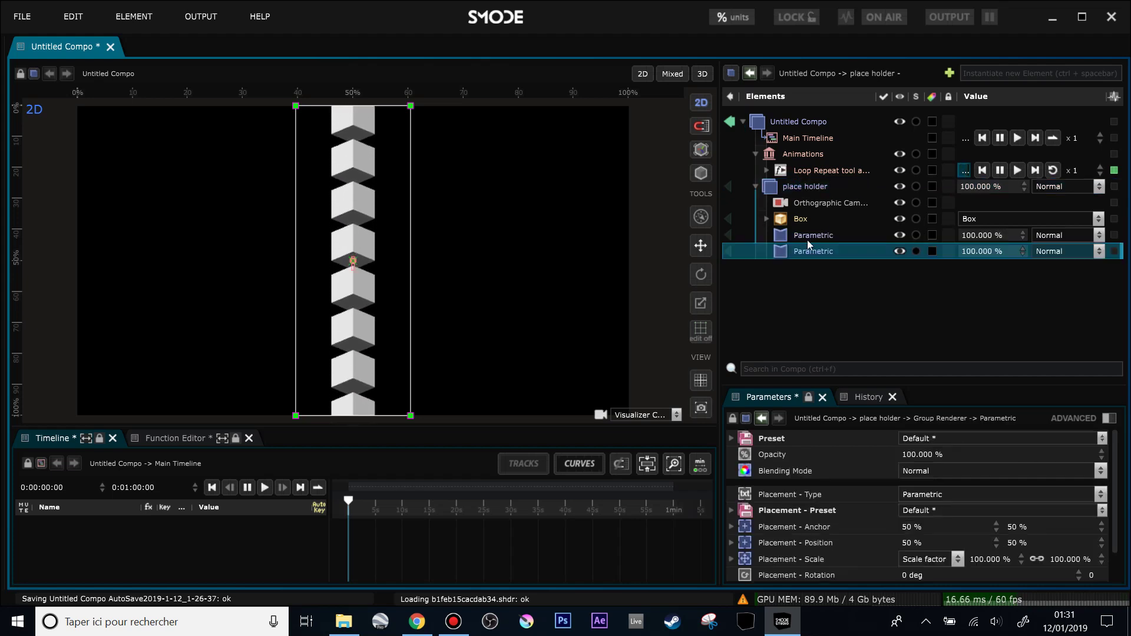
drag(370, 262, 462, 260)
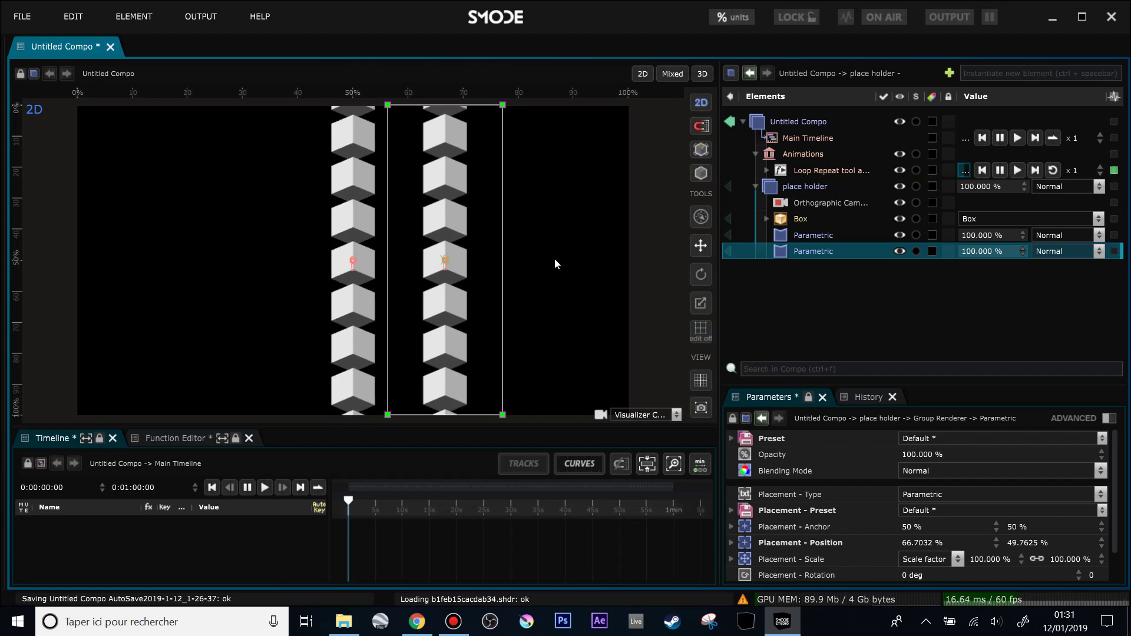
mouse_move(476, 201)
mouse_down()
mouse_move(425, 210)
mouse_move(466, 212)
mouse_move(430, 215)
mouse_move(298, 282)
mouse_move(471, 206)
mouse_up()
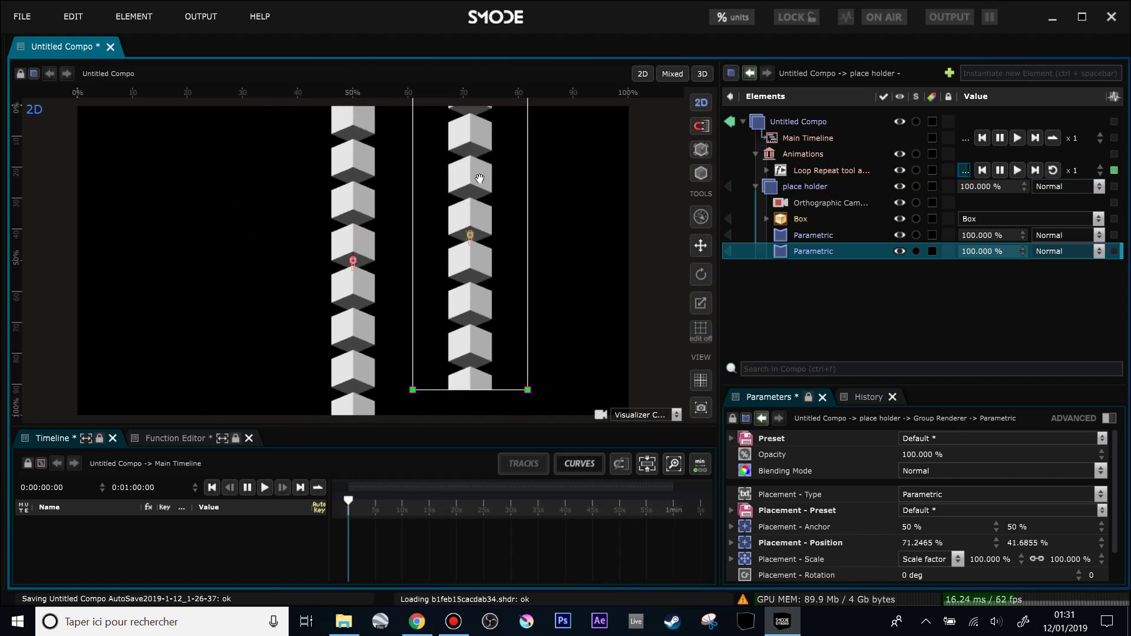
key(ctrl+z)
key(ctrl+z)
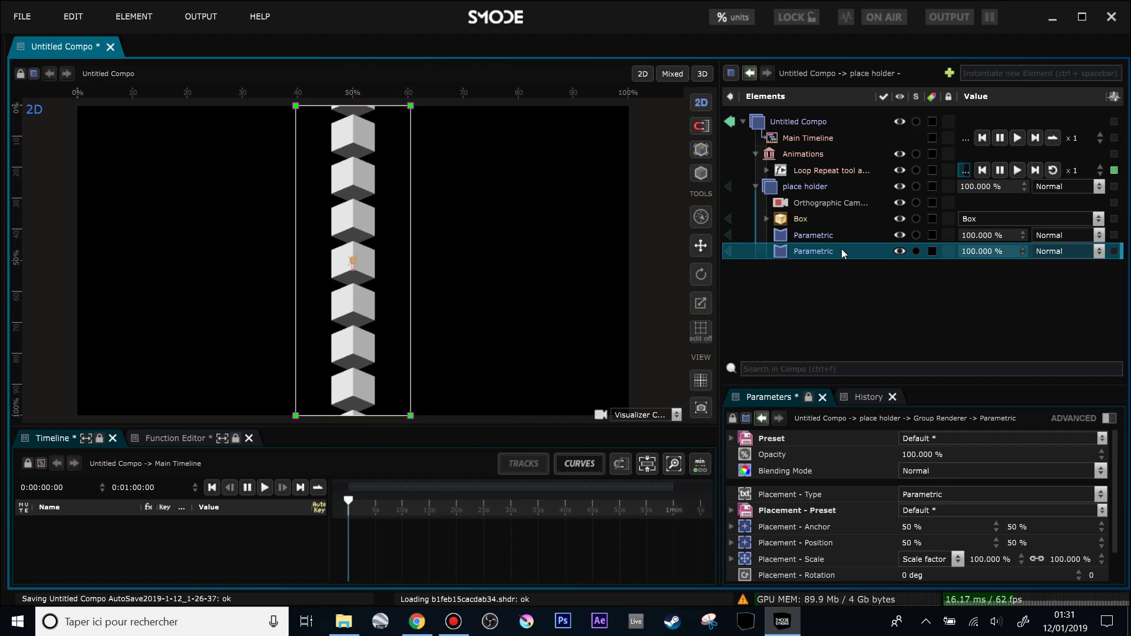
Step: Rename the two Parametric layers UP and DOWN
click(819, 239)
click(821, 238)
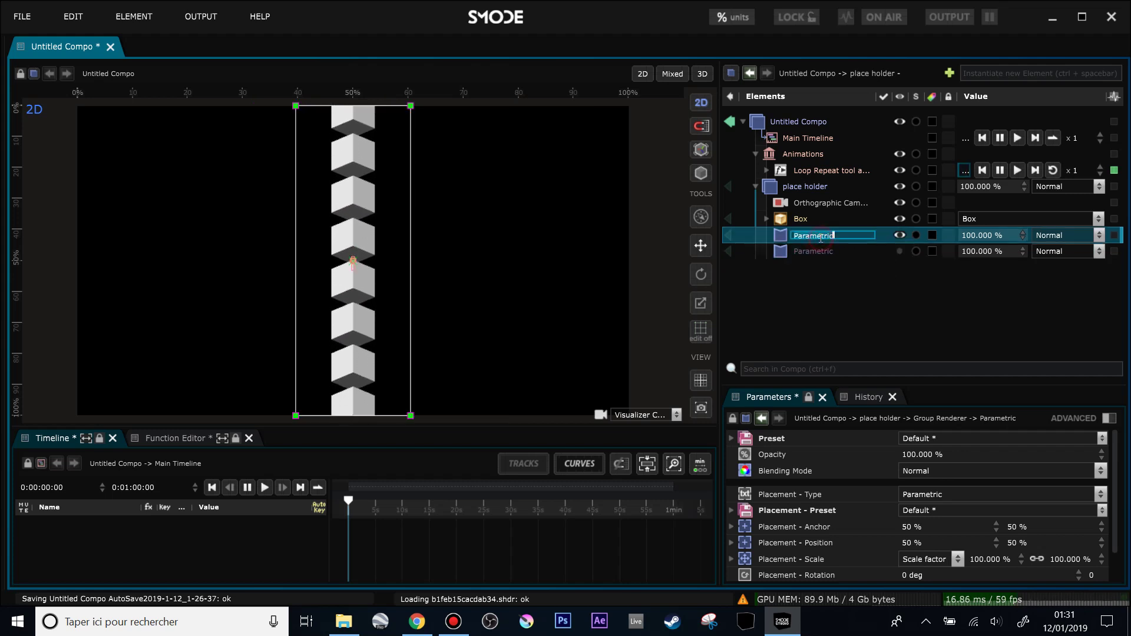
text(u)
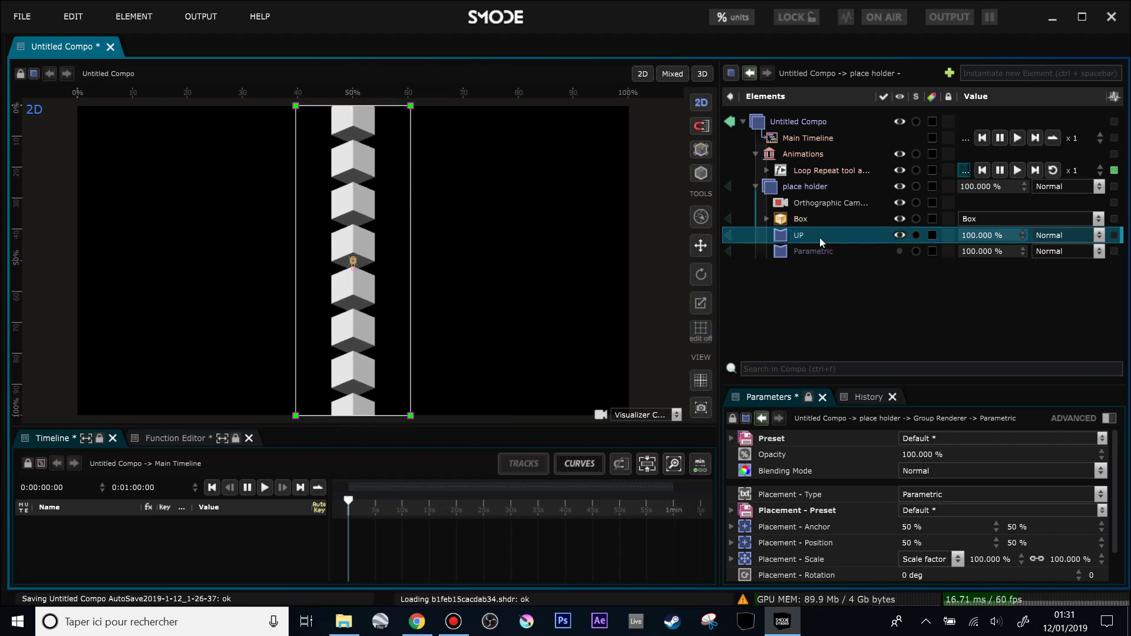
click(821, 246)
click(821, 246)
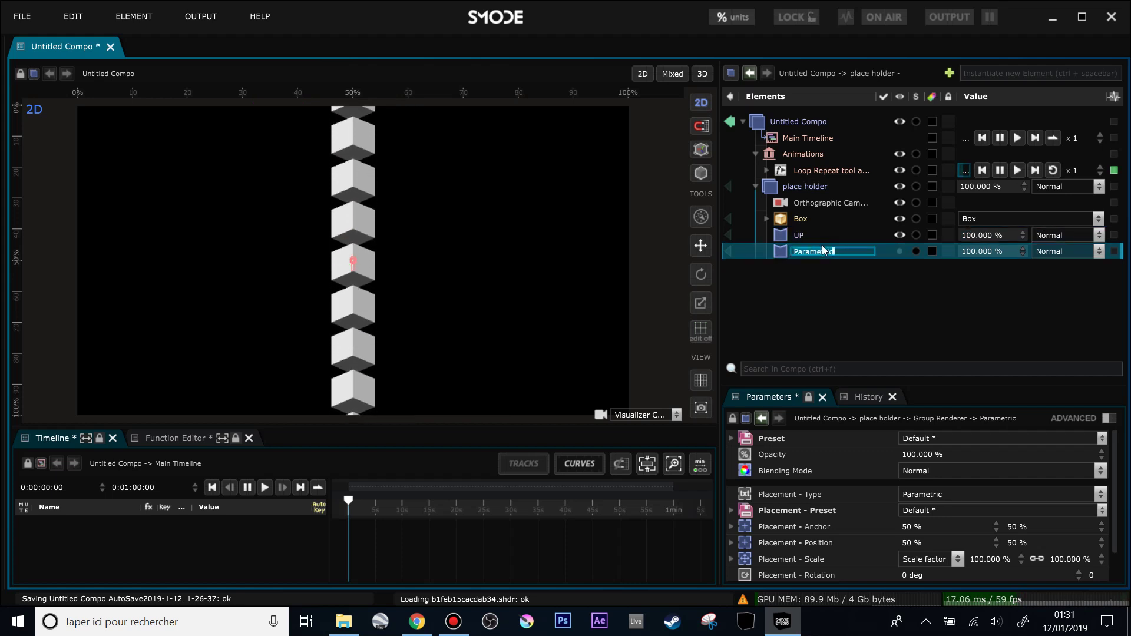
text(DOWN)
key(Return)
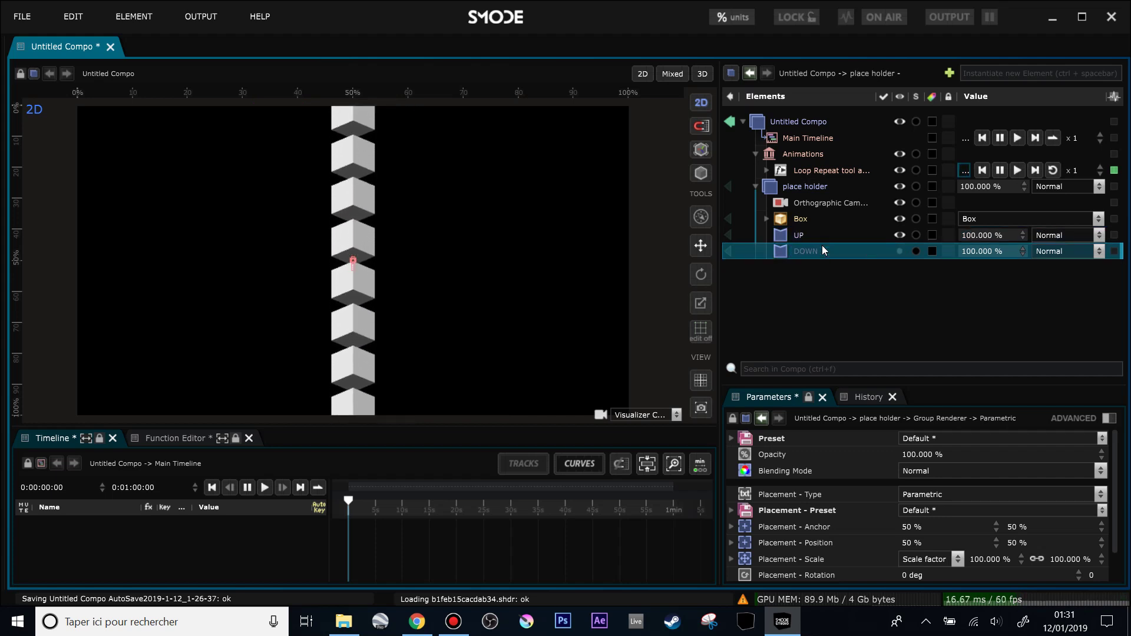
Step: Unlink Placement Scale and set horizontal scale to 500% on both UP and DOWN
click(808, 238)
click(1037, 559)
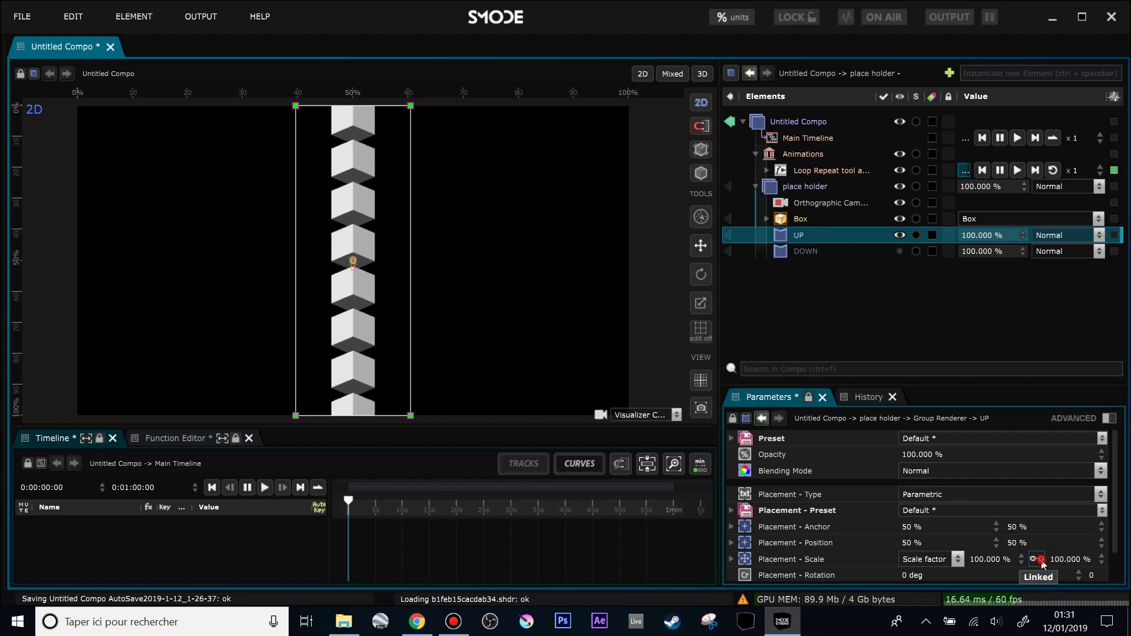
double_click(1001, 560)
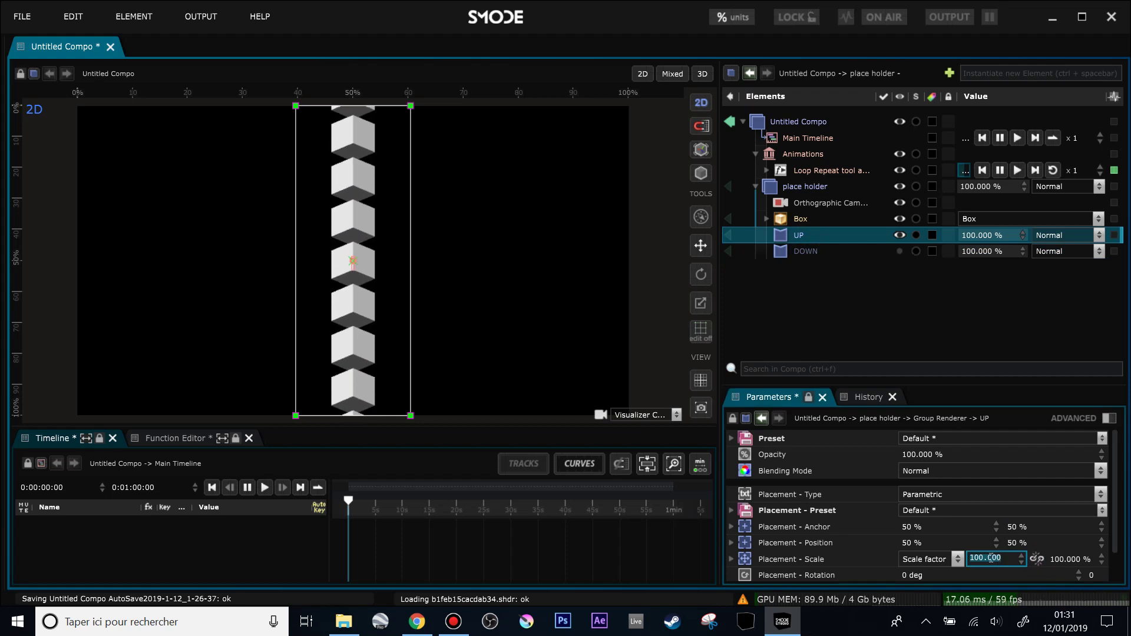
text(5)
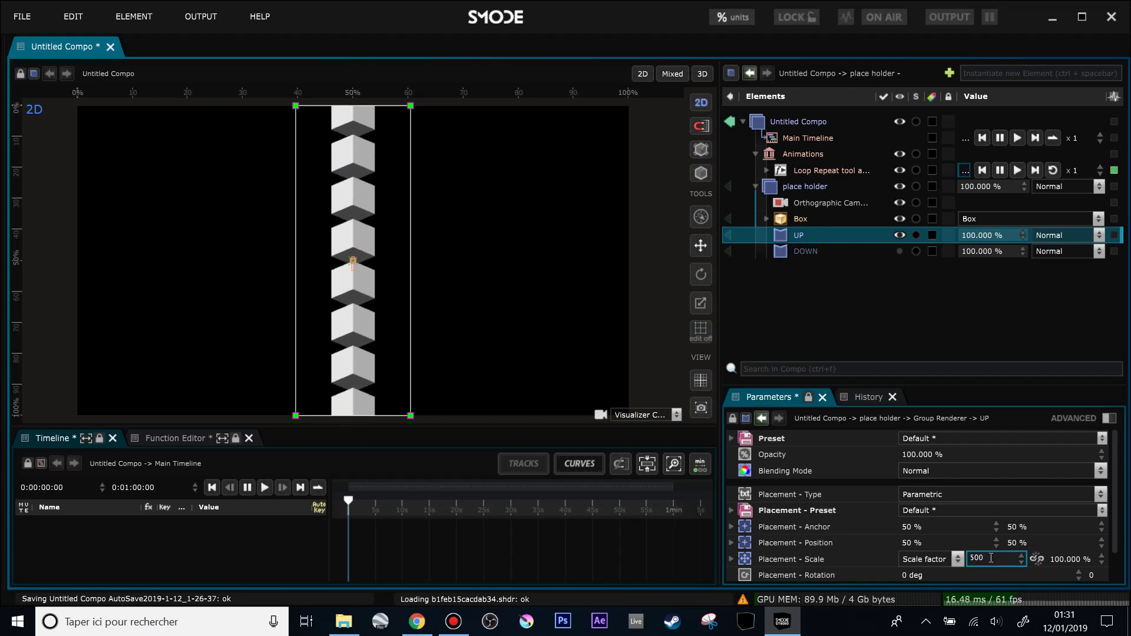
key(Return)
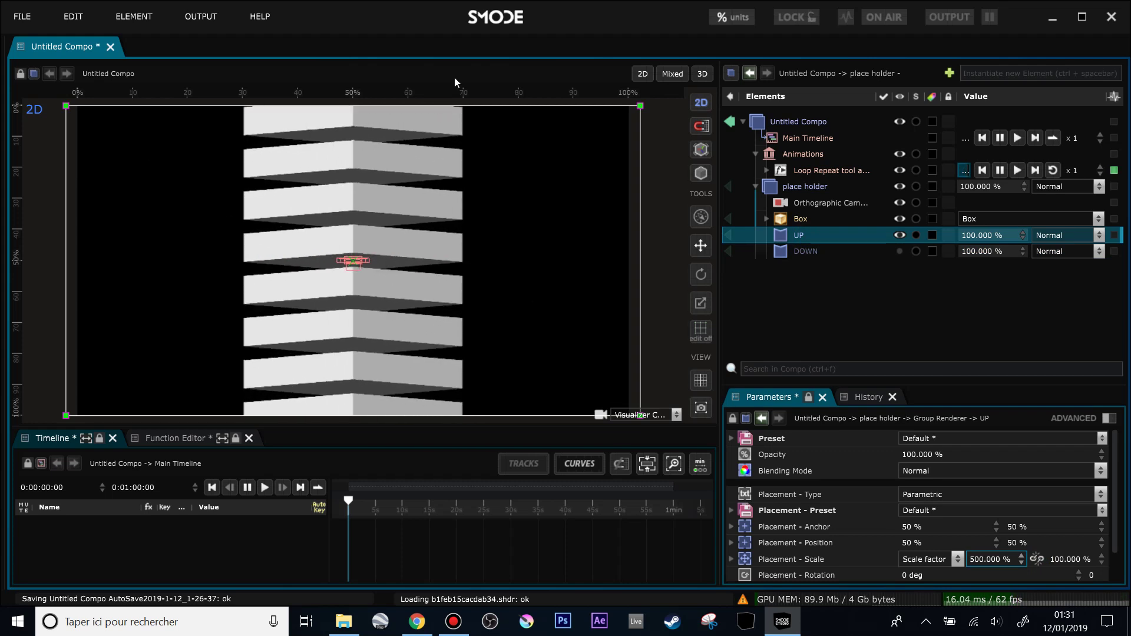
click(805, 252)
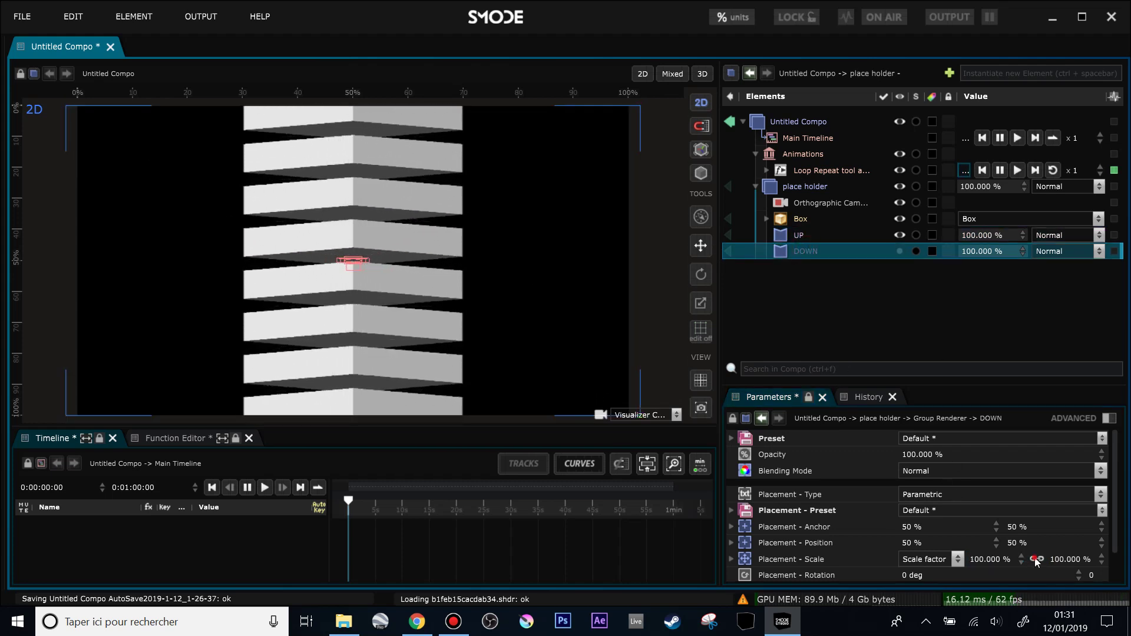
double_click(1002, 560)
text(5)
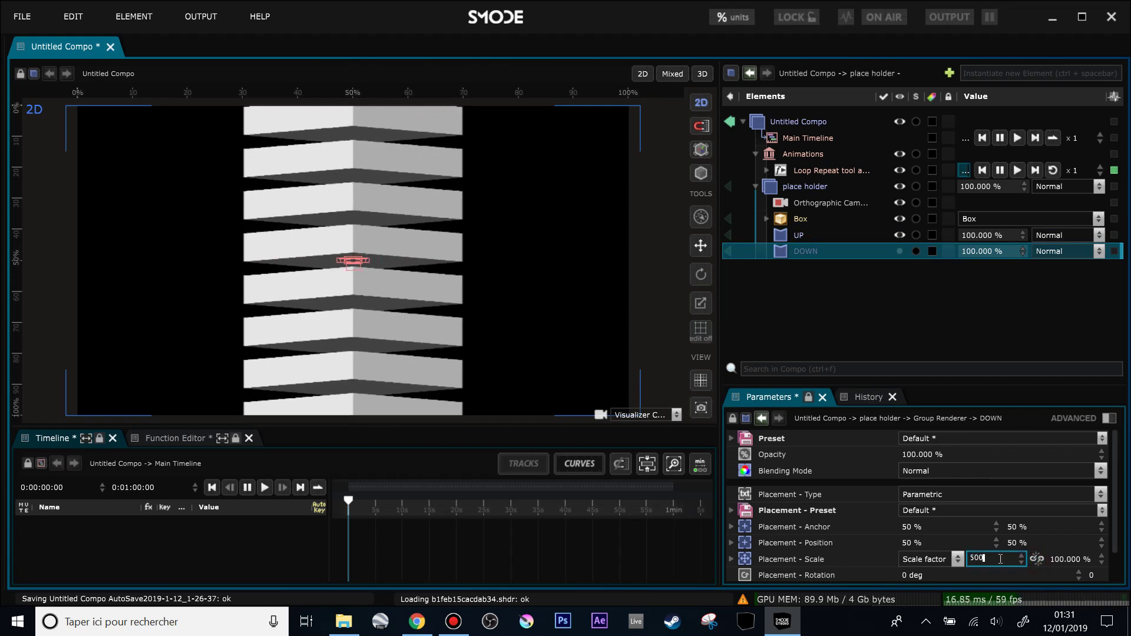
text(00)
key(Return)
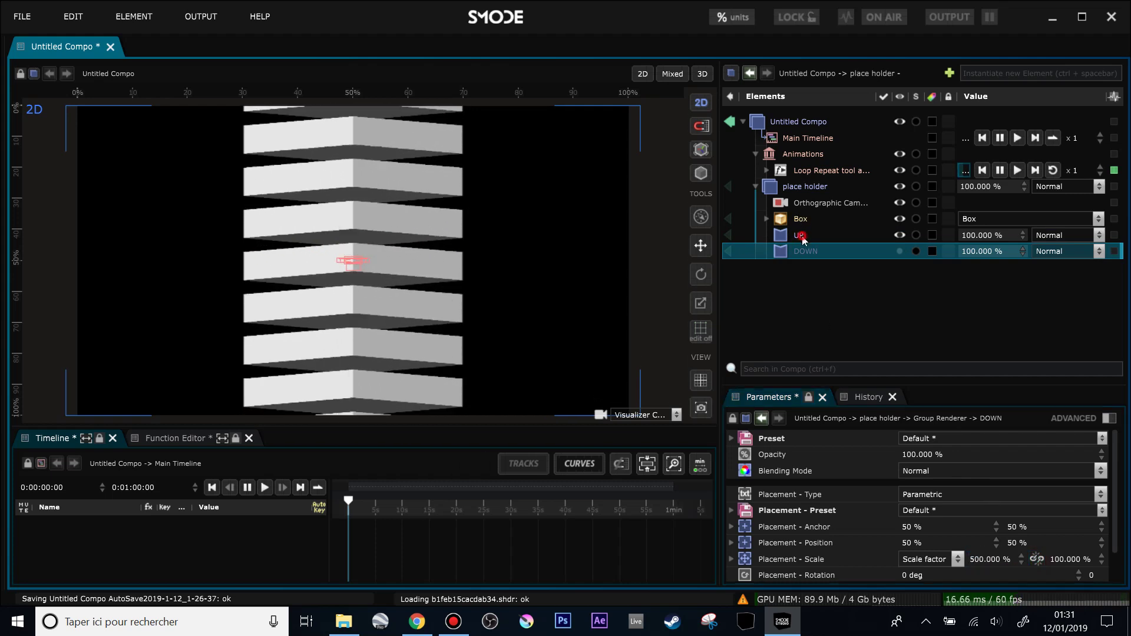
Step: Add a 2D Transform modifier to UP and begin renaming it 'Repeat'
right_click(800, 235)
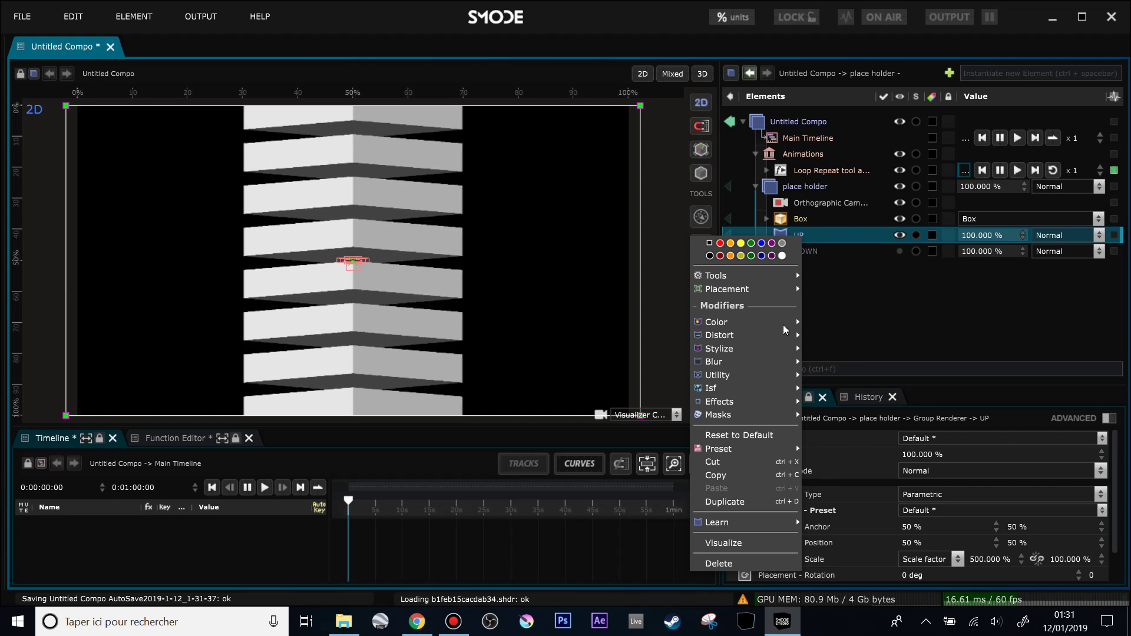
mouse_move(760, 335)
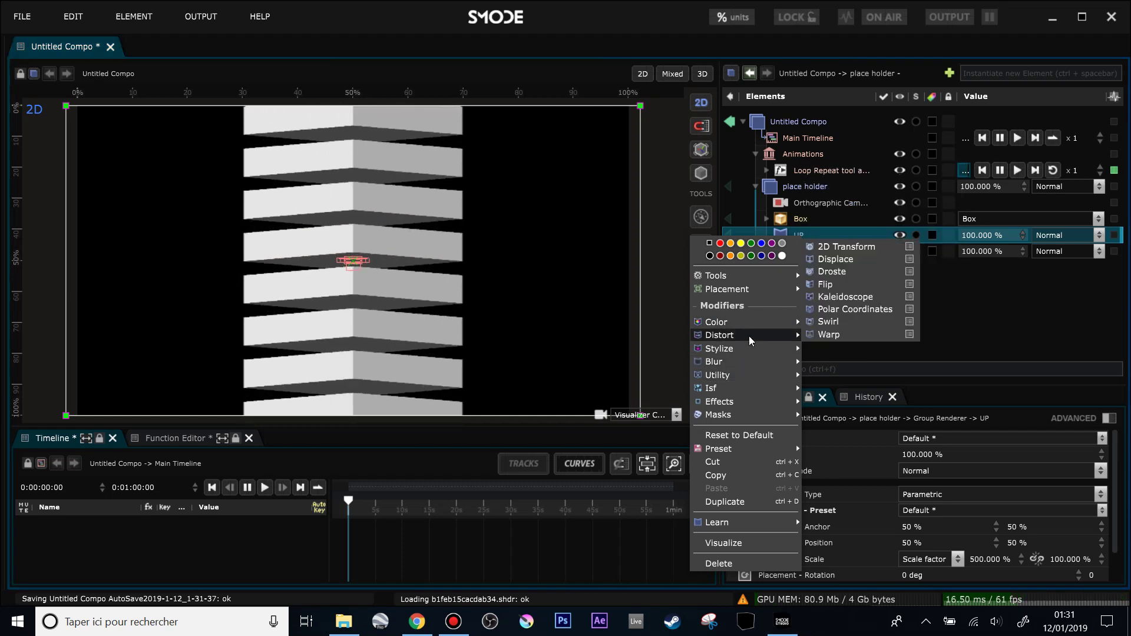
click(833, 246)
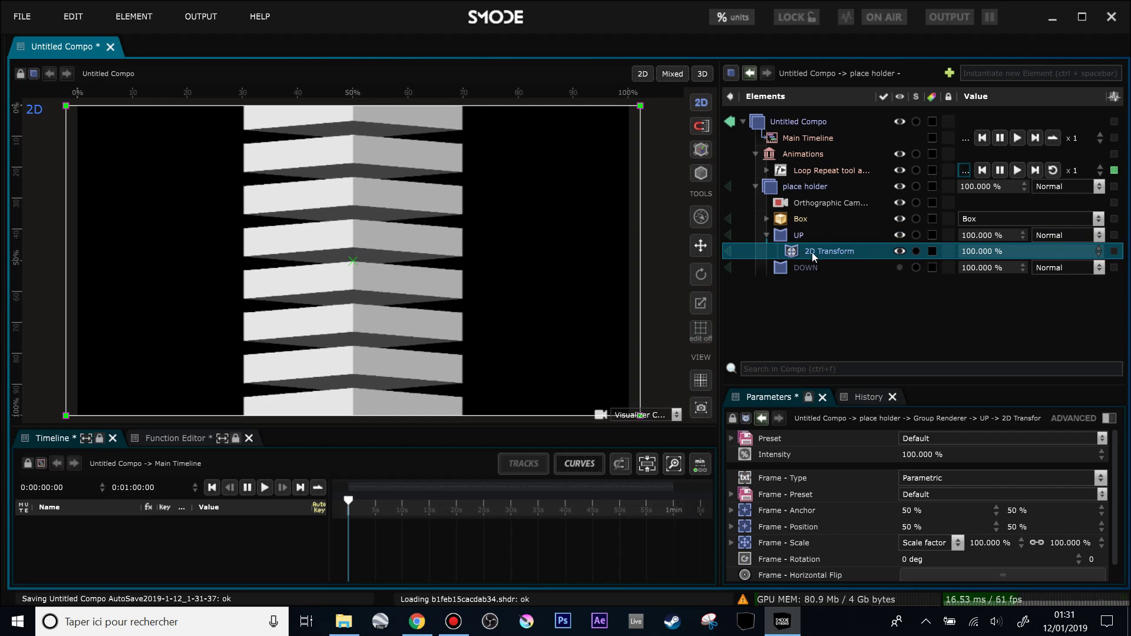
double_click(814, 252)
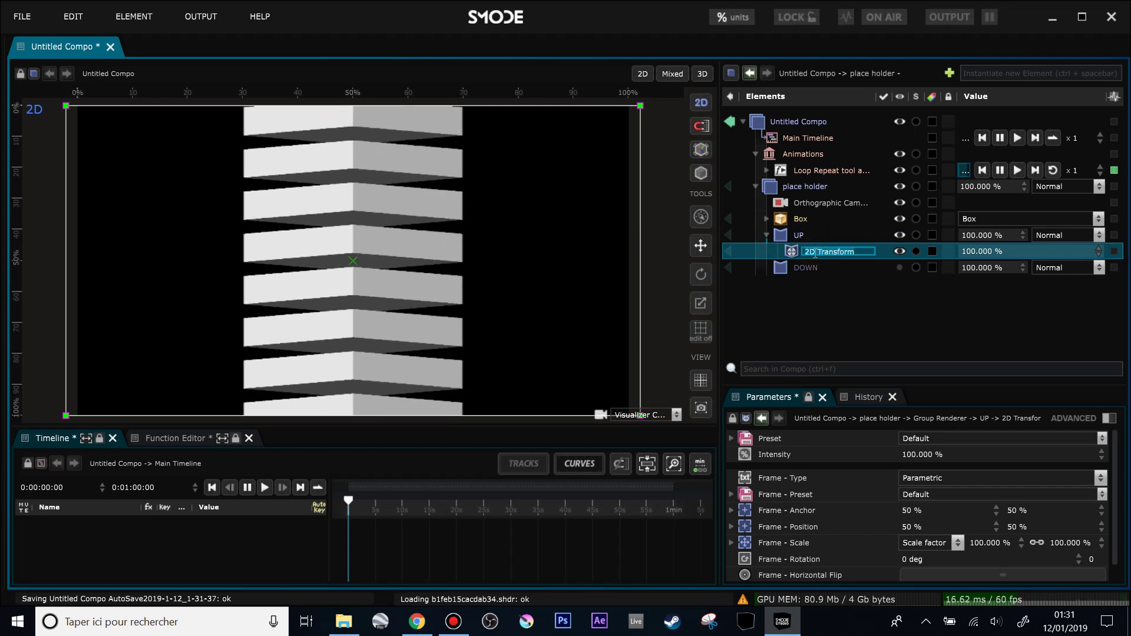
text(R)
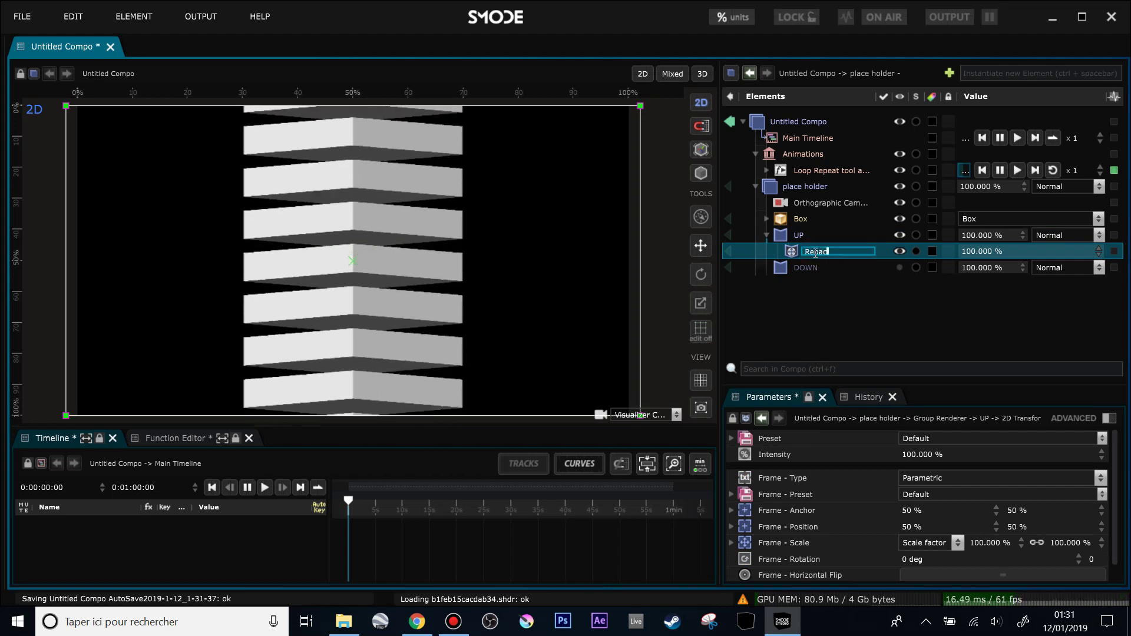
text(epeat)
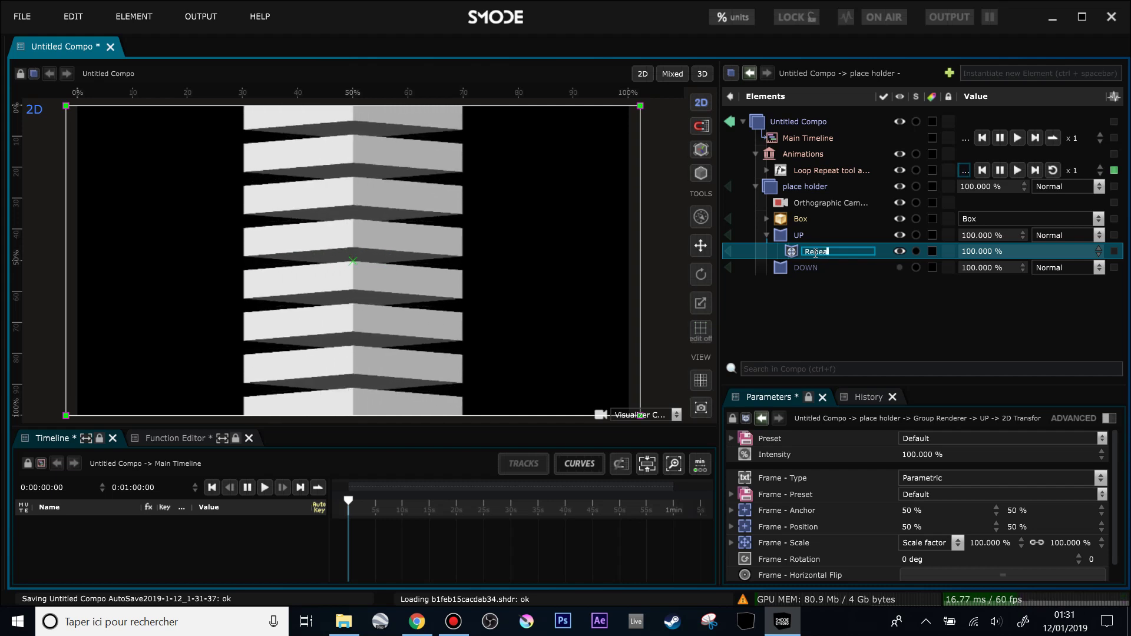
Step: Confirm the modifier name Repeat and give the Parameters area more room
key(Return)
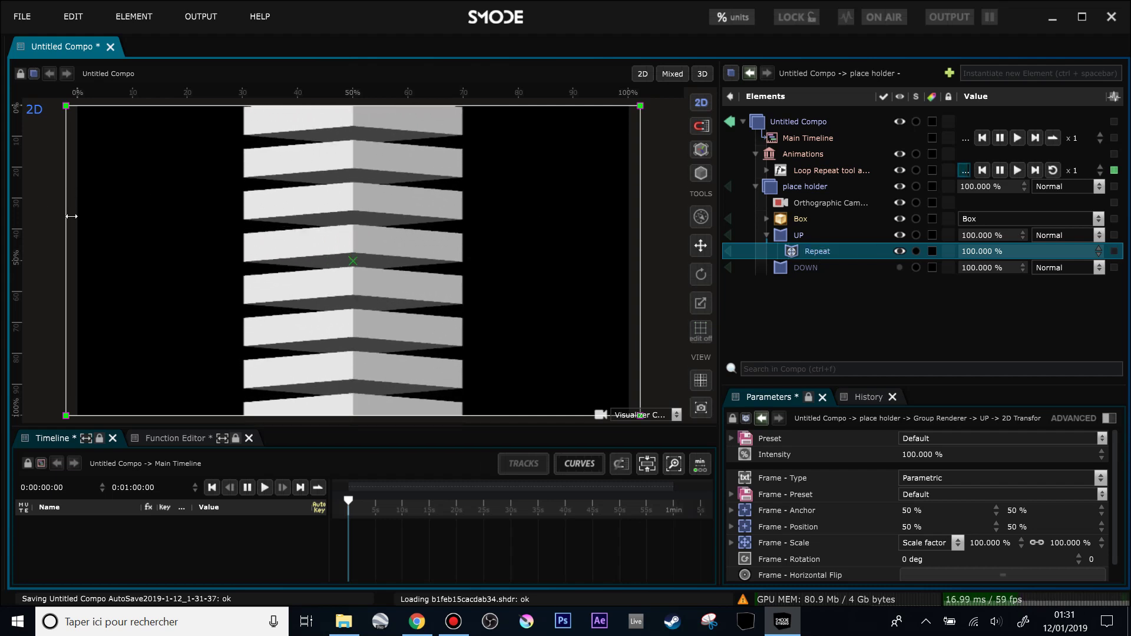
click(1108, 418)
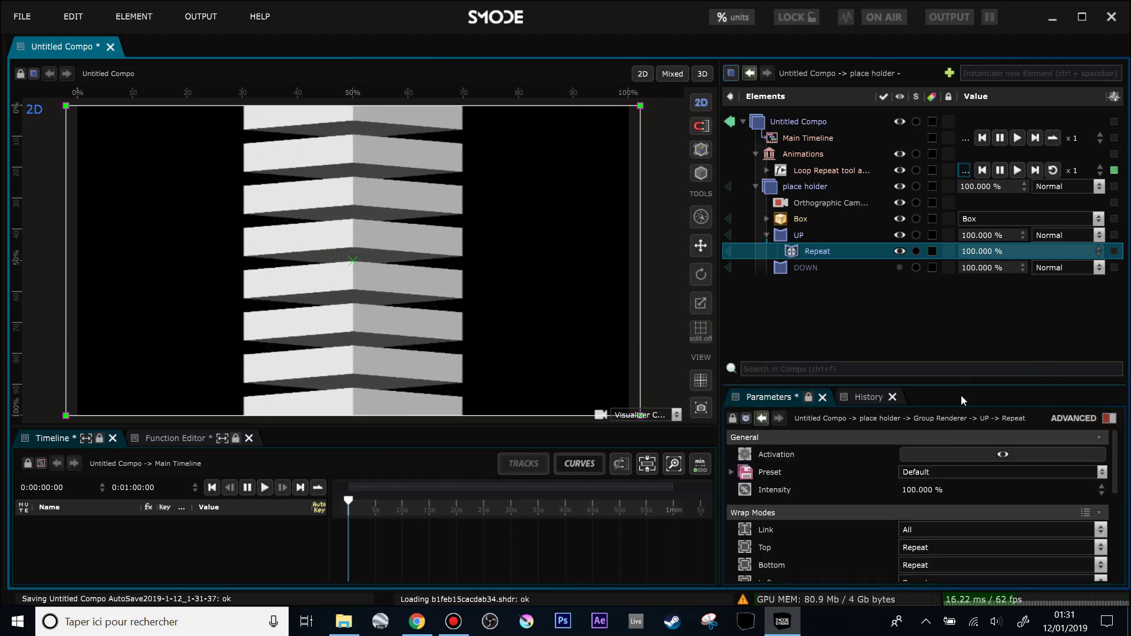
drag(961, 386, 970, 299)
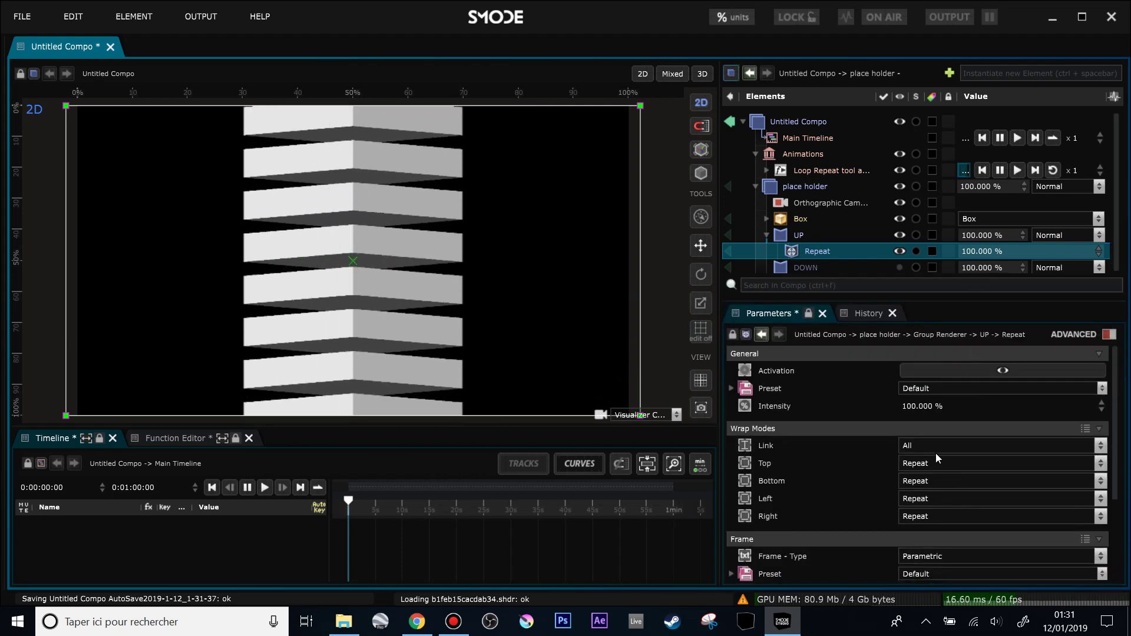
click(1108, 334)
Step: Set UP's Repeat Frame Scale X to 20% so the cubes tile into five columns
click(799, 236)
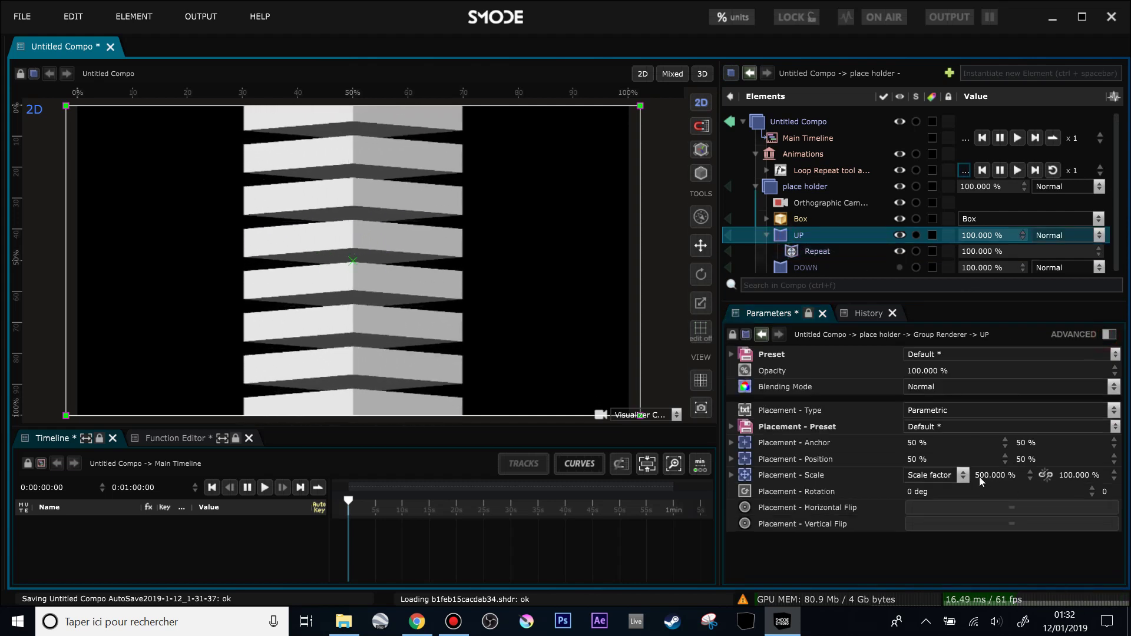
click(816, 252)
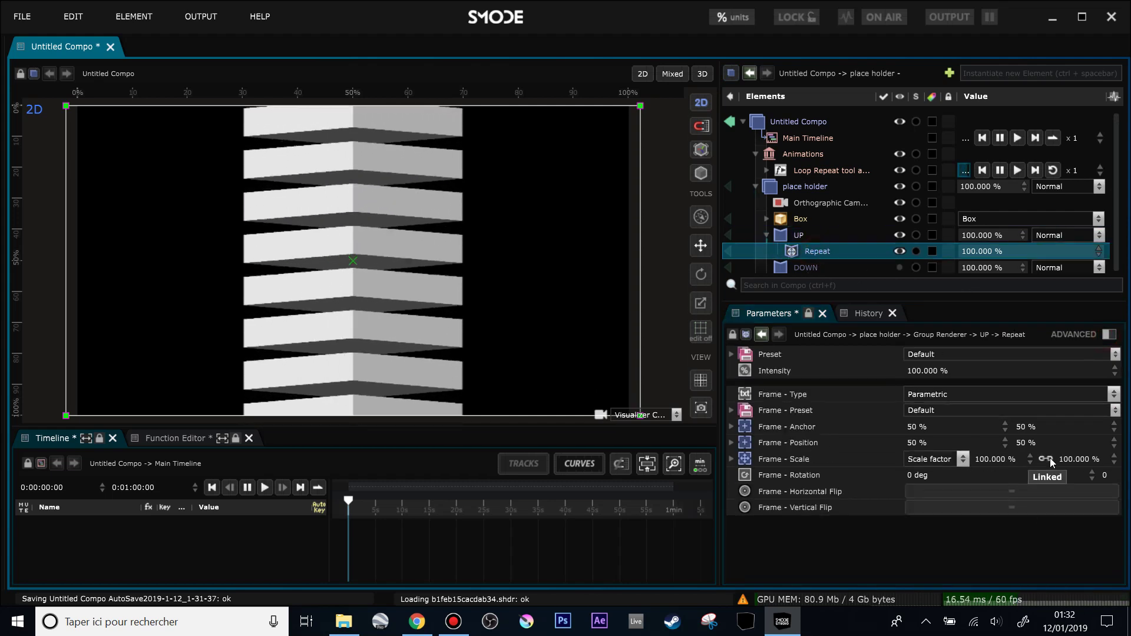
double_click(992, 461)
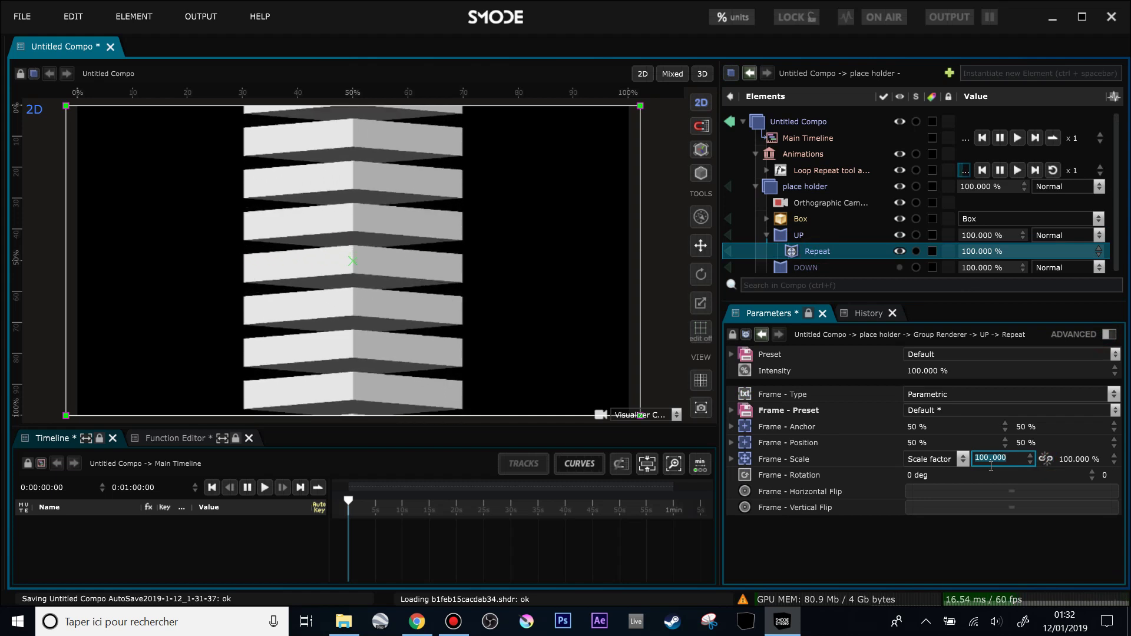
text(20)
key(Return)
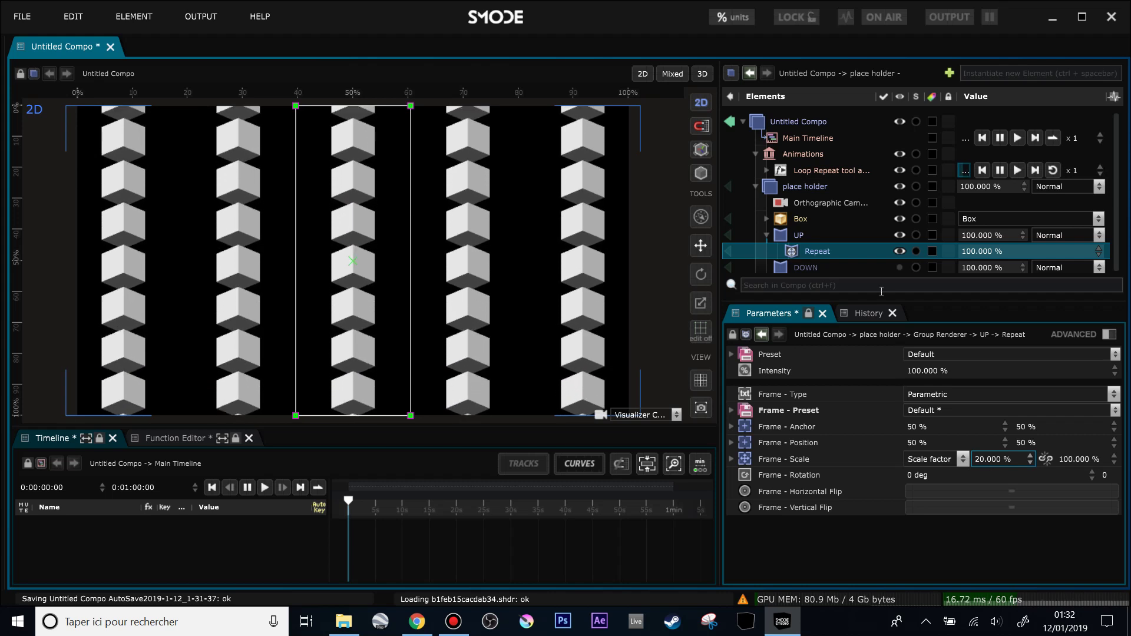
drag(900, 301, 900, 347)
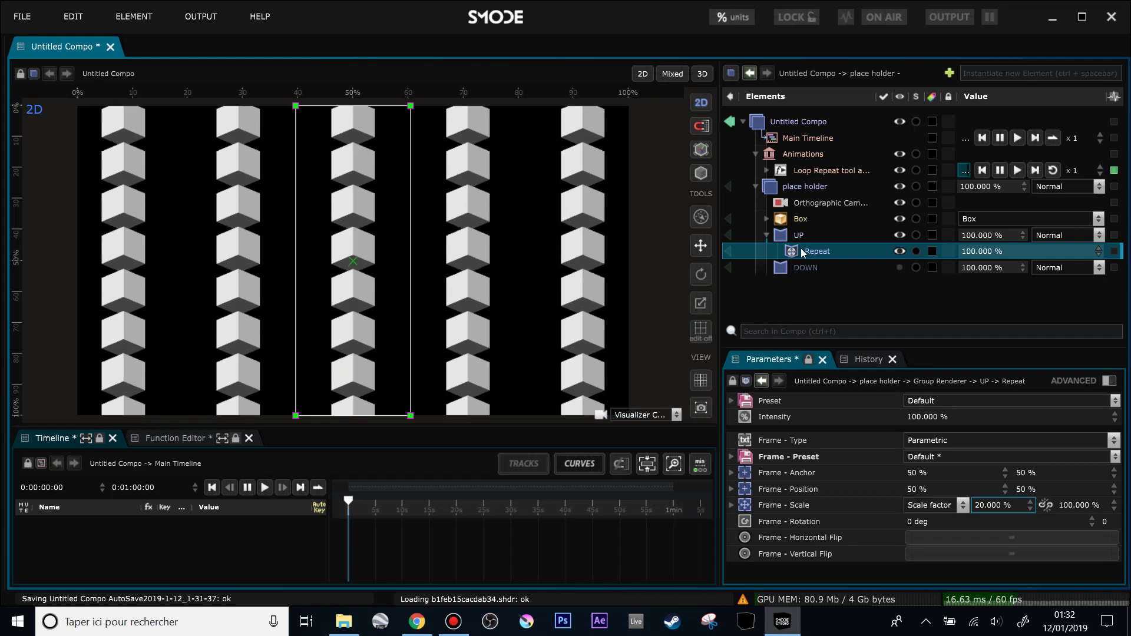
Step: Copy the Repeat modifier from UP into the DOWN group
mouse_move(800, 249)
mouse_down()
mouse_move(809, 267)
mouse_move(806, 251)
mouse_up()
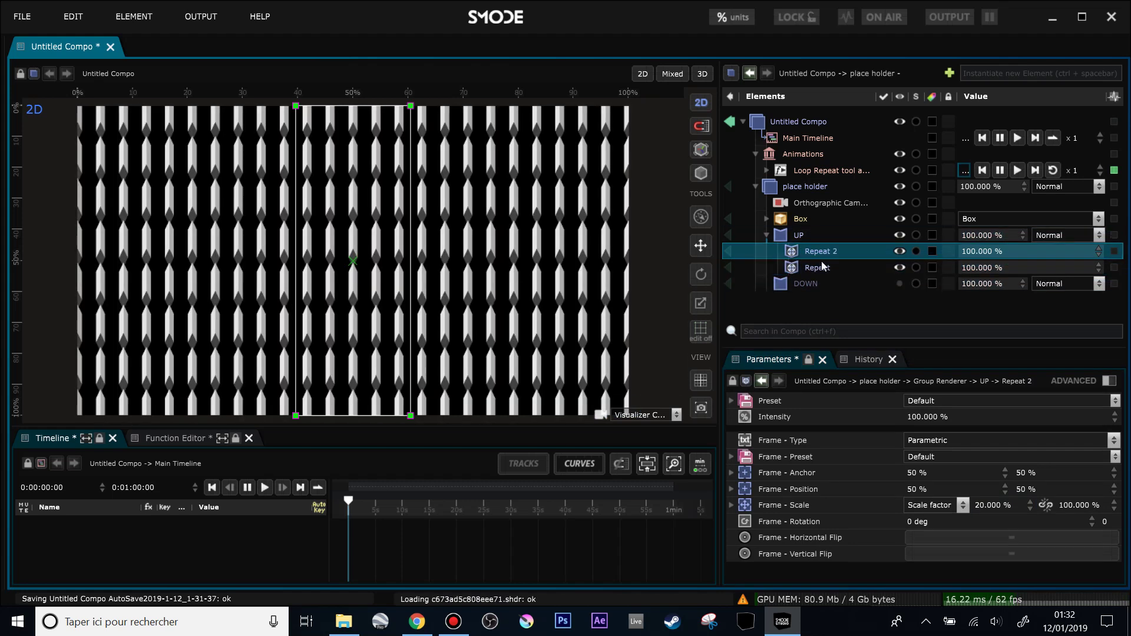
key(ctrl+z)
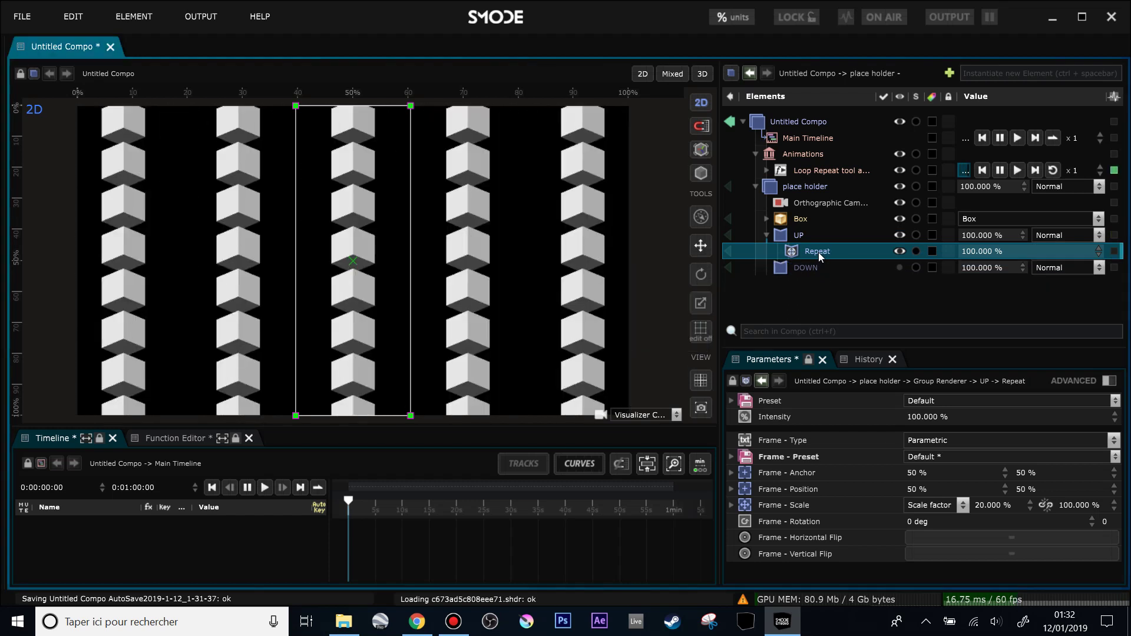
drag(811, 252, 813, 262)
click(817, 252)
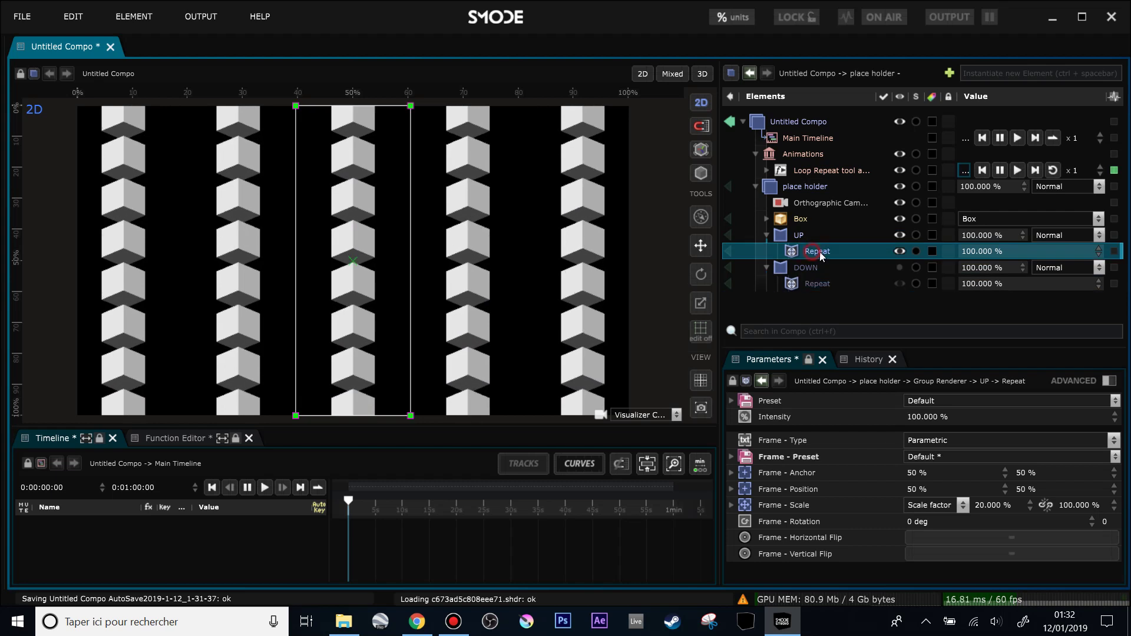
click(818, 284)
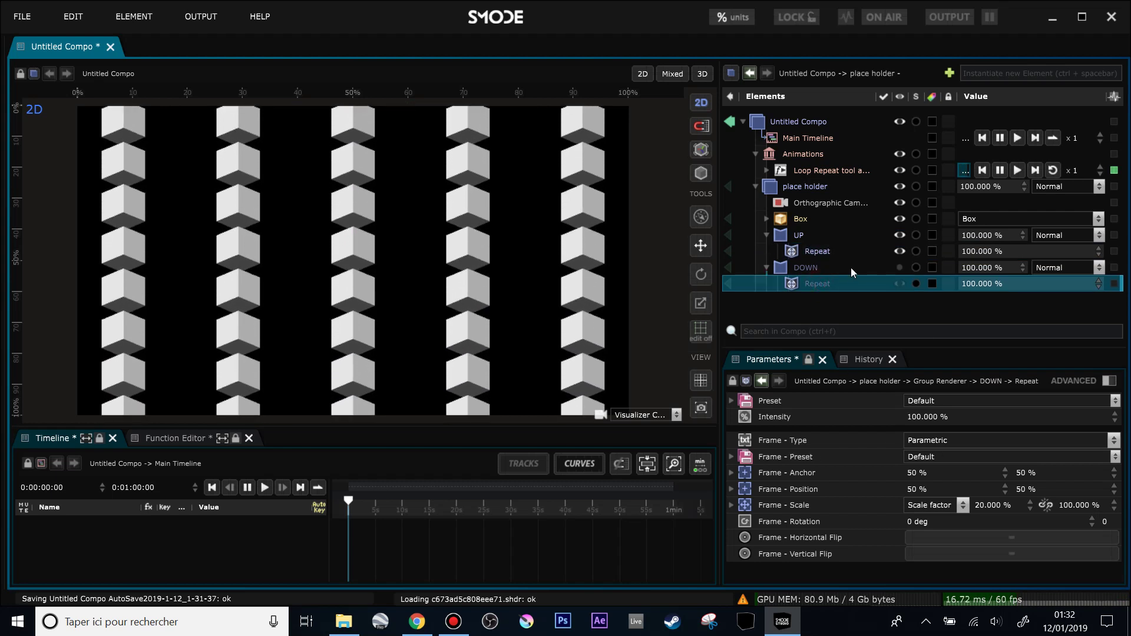
Step: Shift DOWN's Repeat to 60.04% Frame Position X and flip it vertically
click(801, 267)
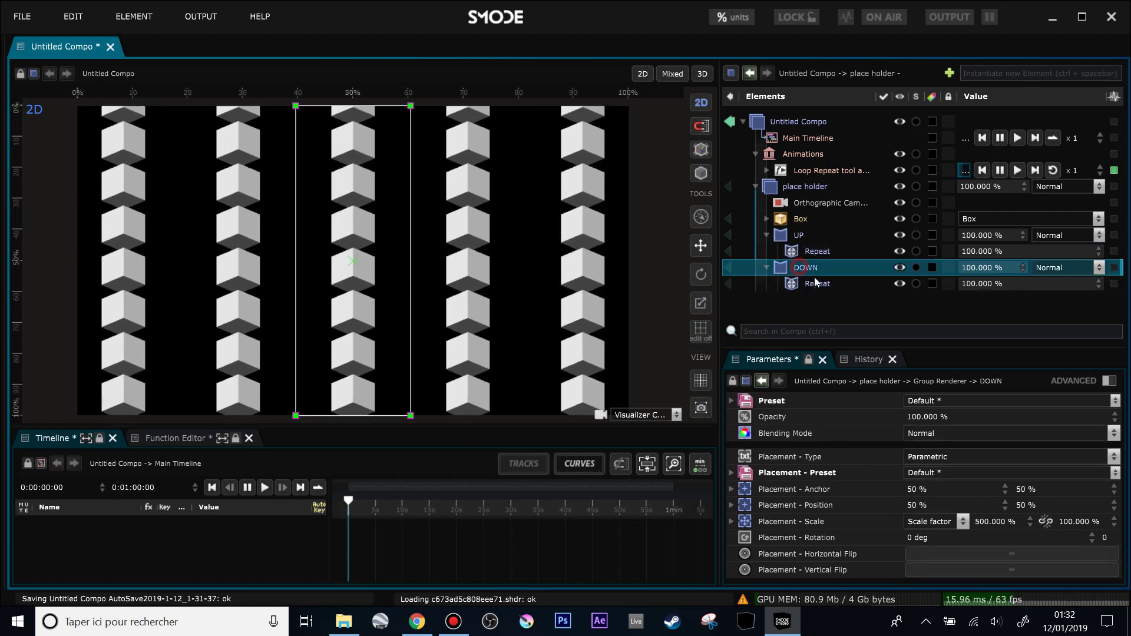
click(816, 283)
drag(928, 492, 945, 492)
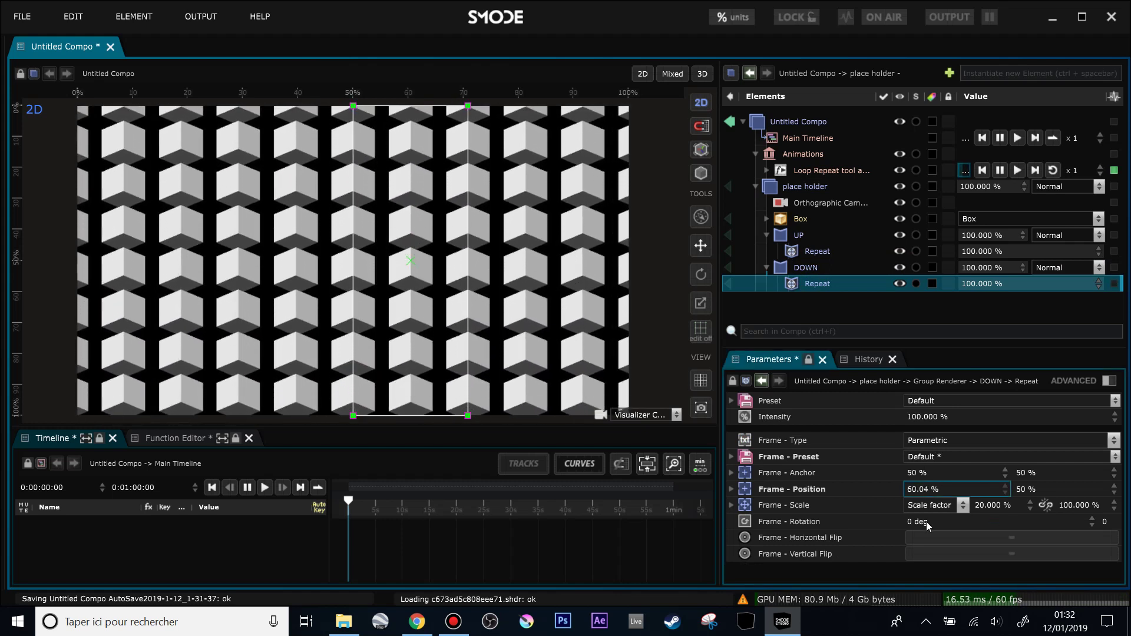
click(995, 541)
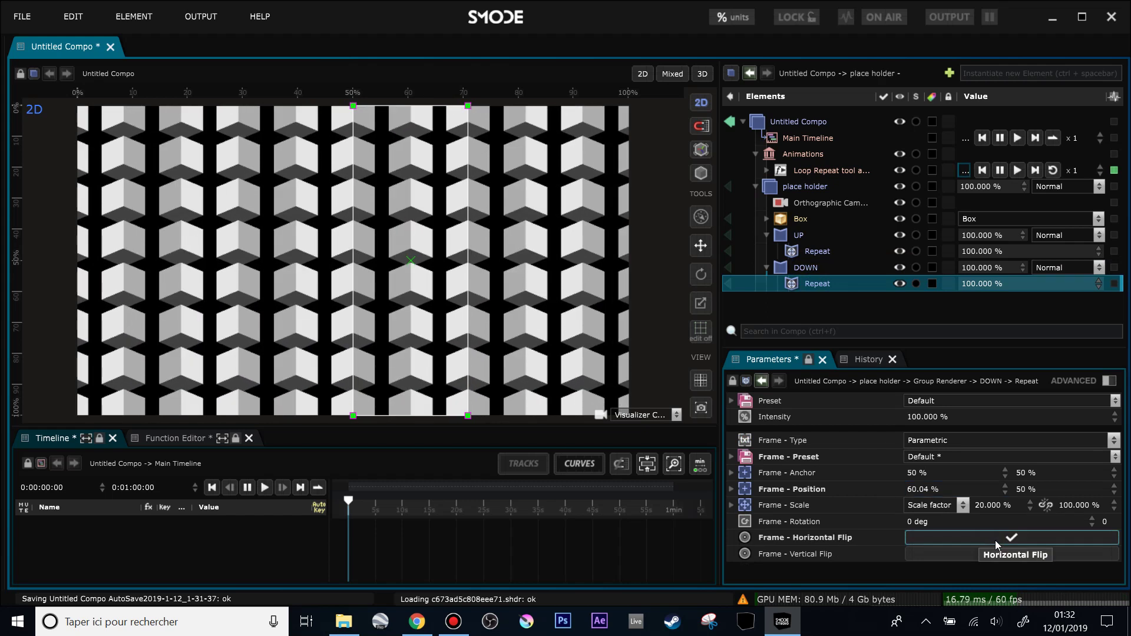
click(995, 541)
click(1006, 554)
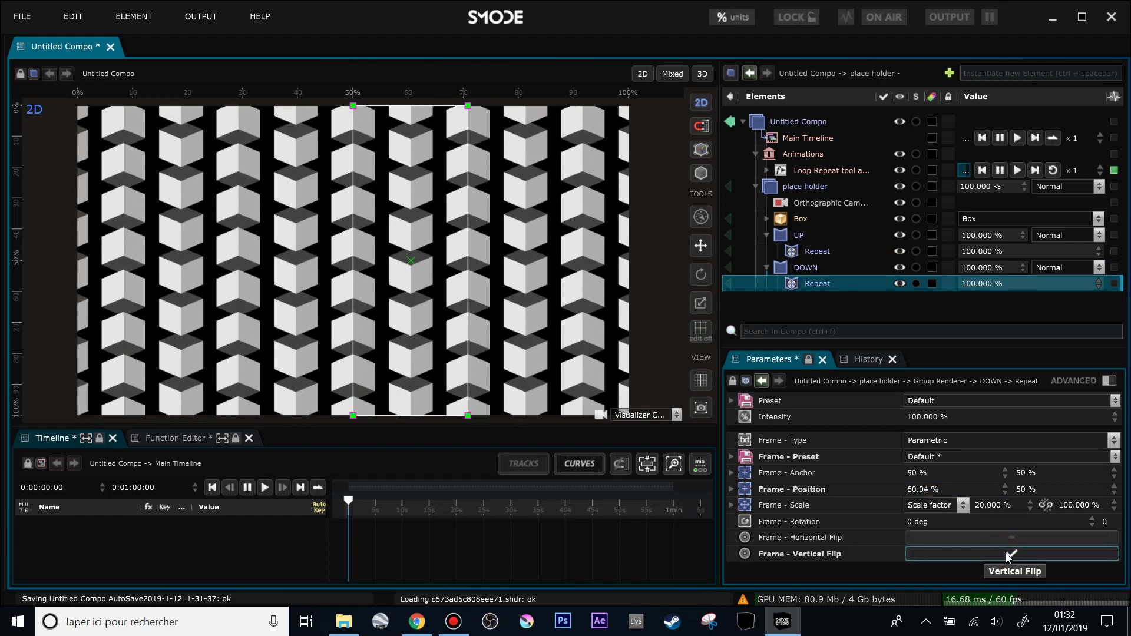
Step: Link the orthographic camera's Frustum Size values and shrink them to 8.4 m
click(806, 203)
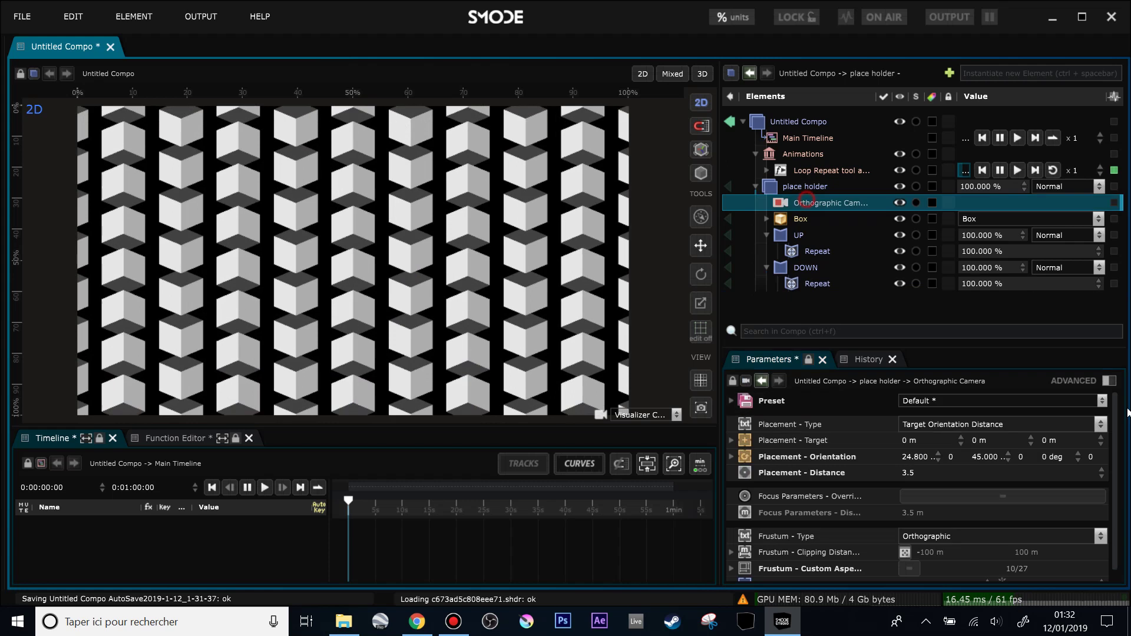
scroll(1096, 531, down, 1)
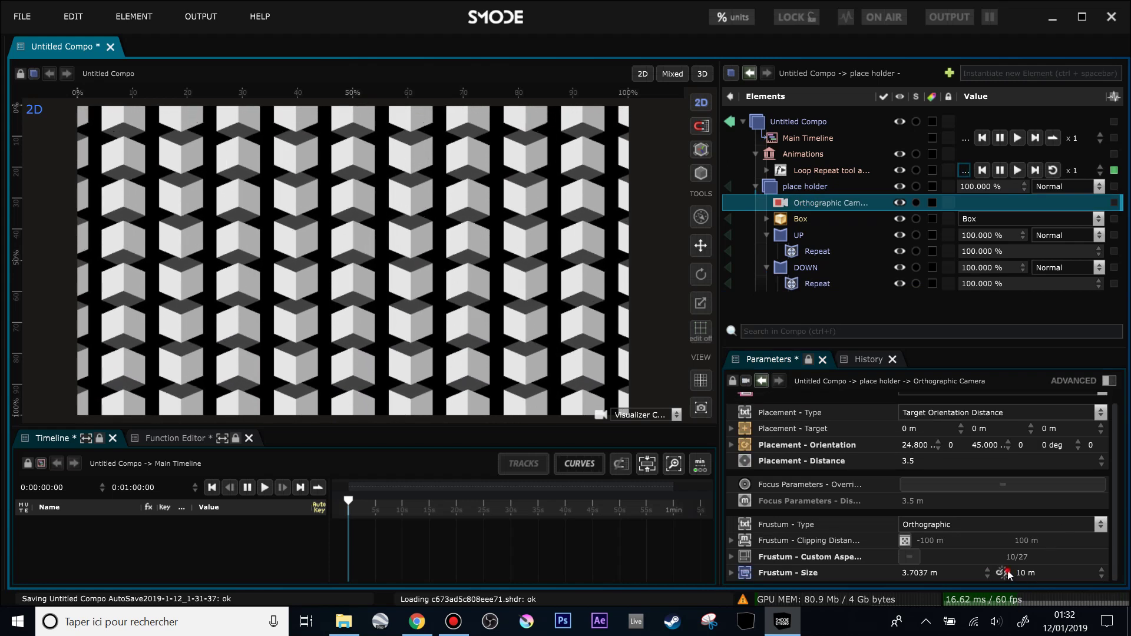
click(1004, 572)
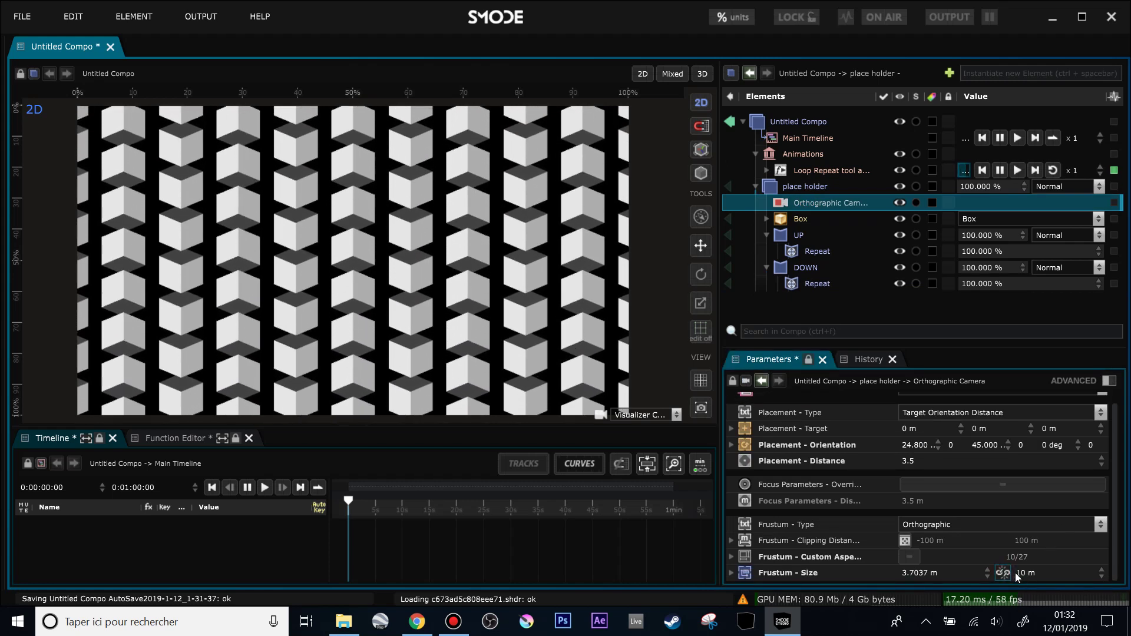
drag(1017, 577, 990, 578)
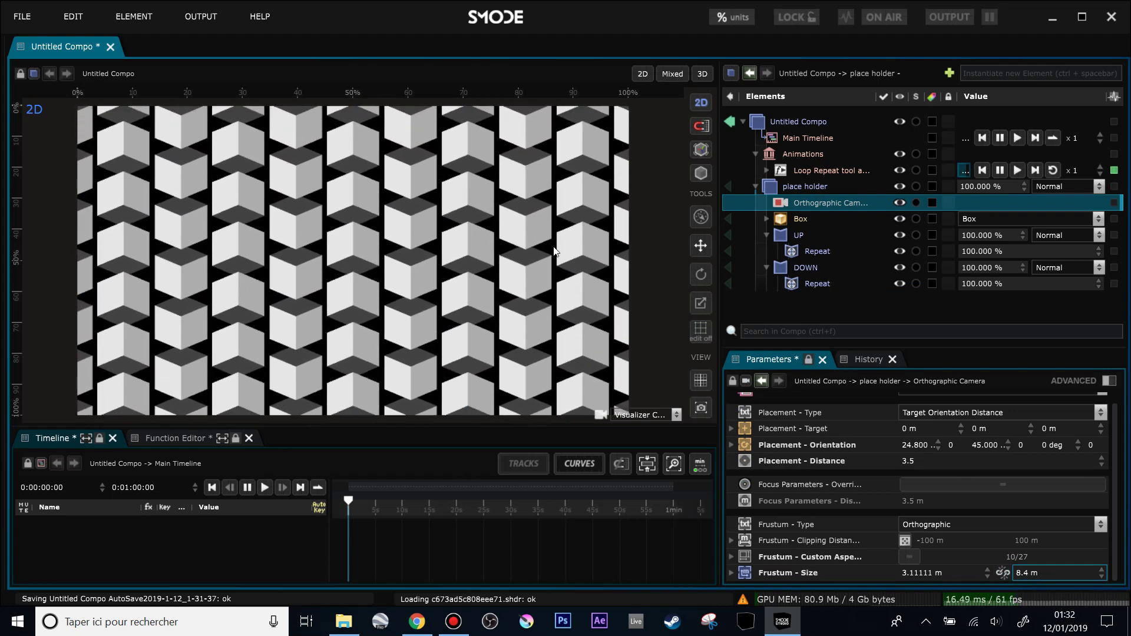
Step: Save the compo as motiontest1
key(ctrl+s)
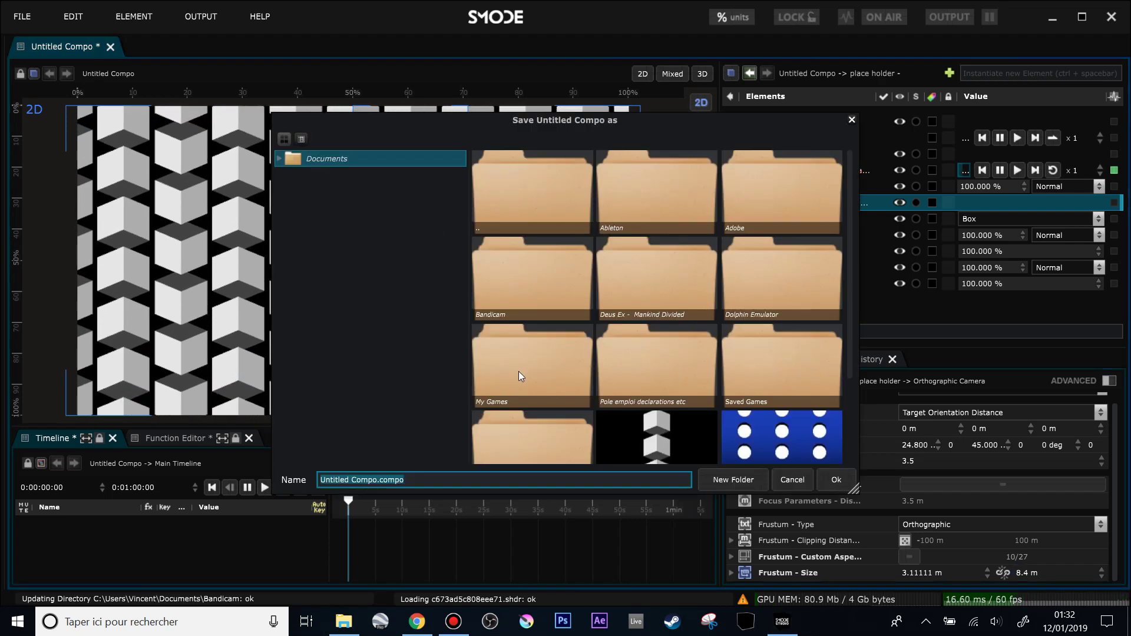
text(mo)
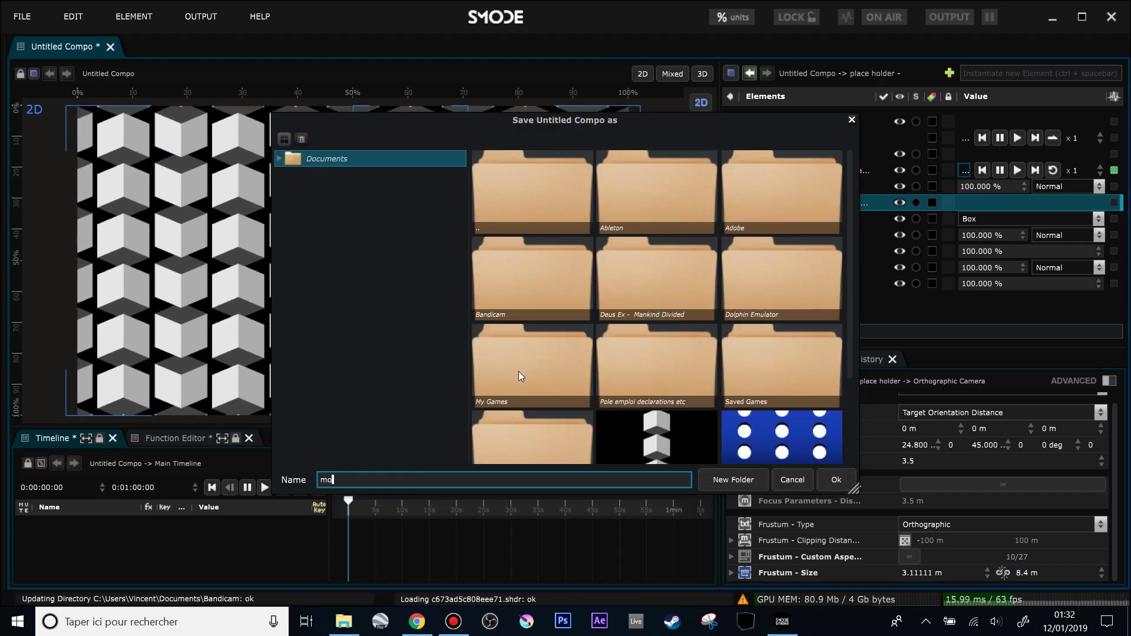
text(1)
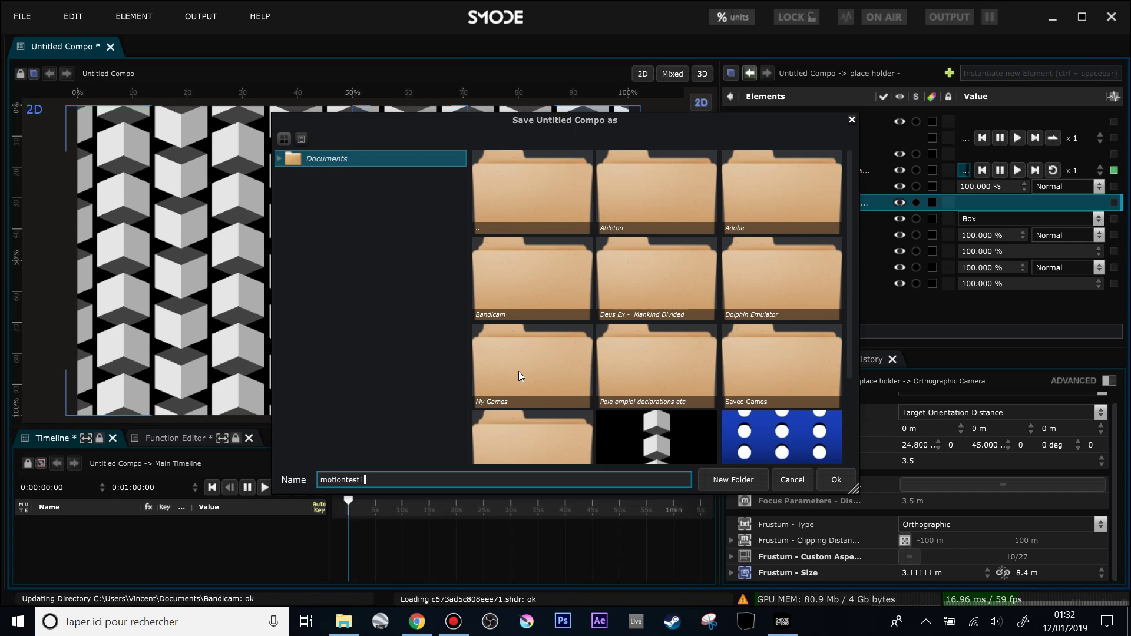
key(Return)
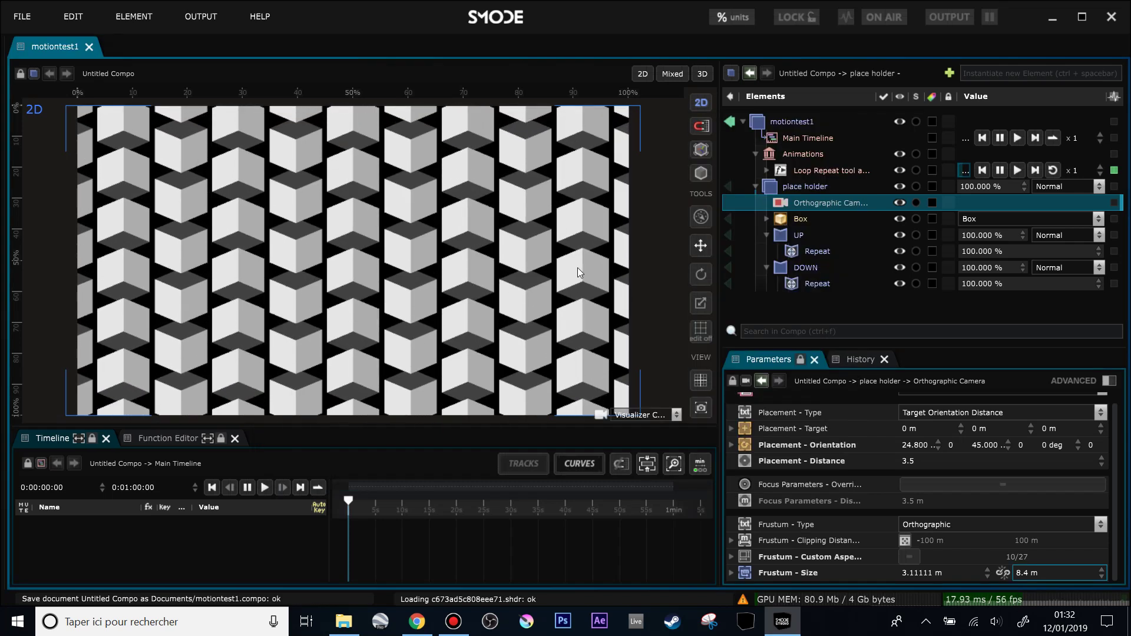
Step: Collapse the UP and DOWN groups in the Elements list
click(765, 235)
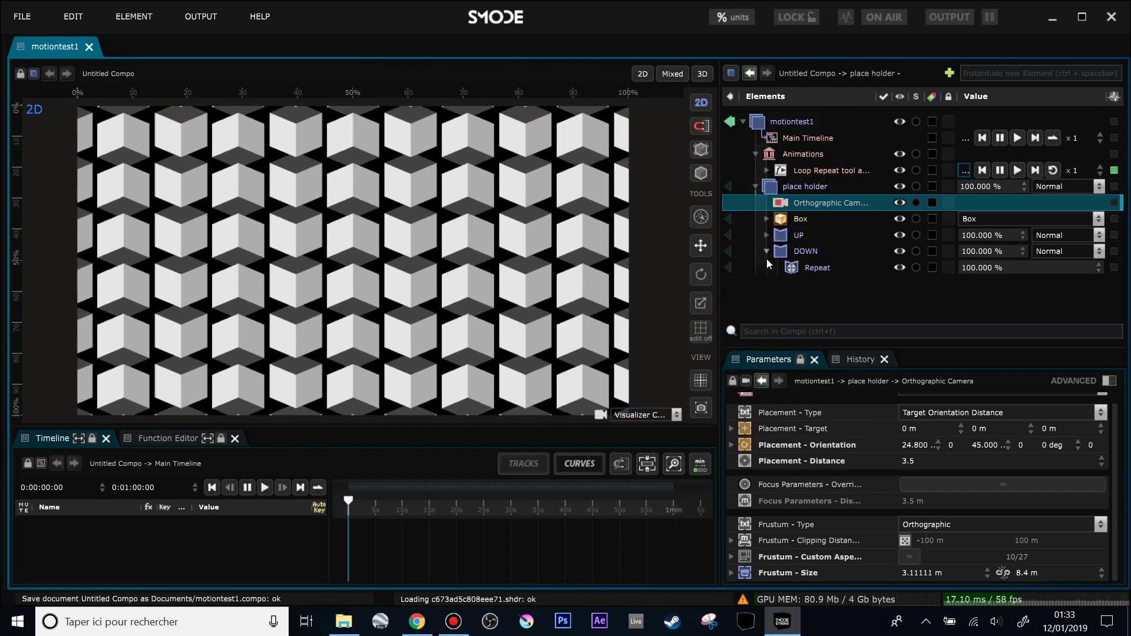
click(767, 251)
scroll(380, 230, down, 1)
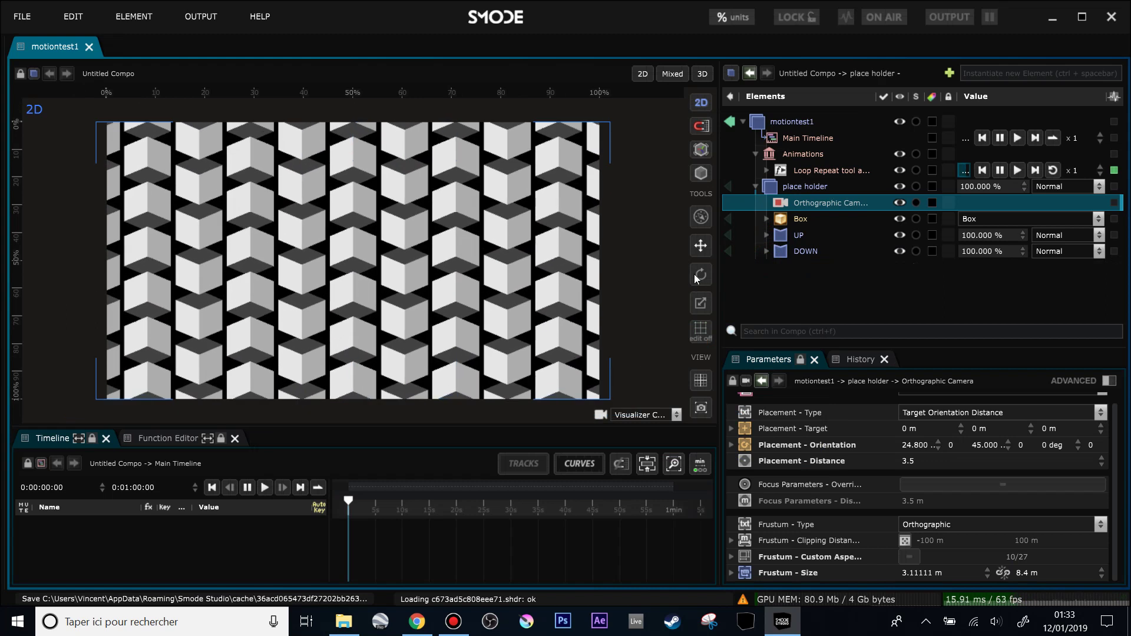
scroll(320, 227, up, 2)
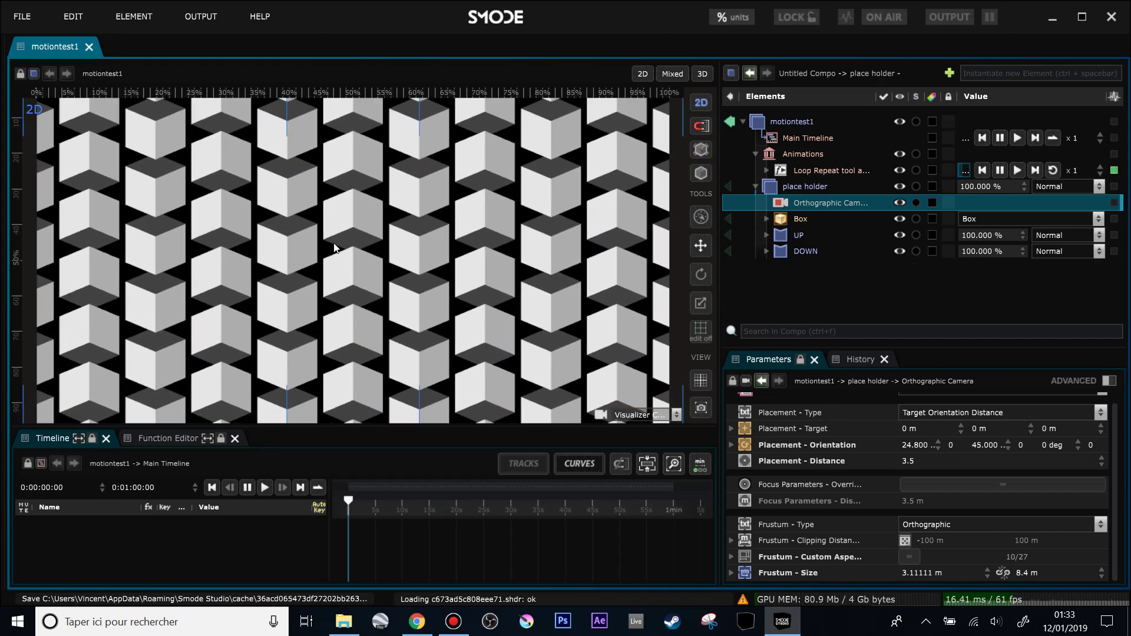
Step: Bring up place holder's add-element menu with the Lights submenu showing
click(776, 186)
right_click(776, 186)
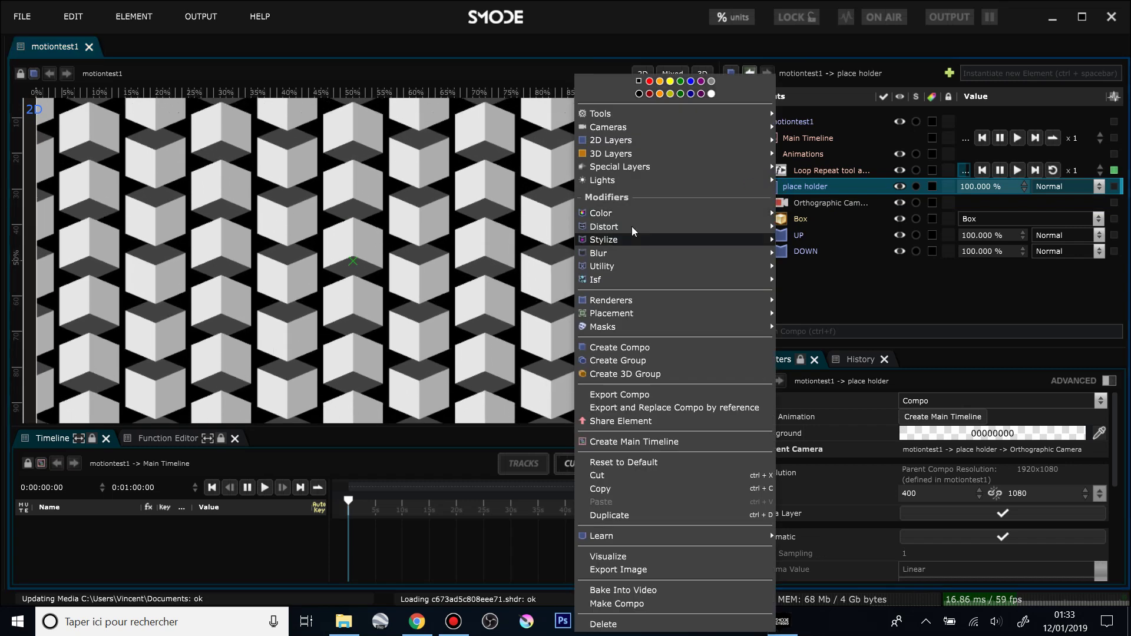
mouse_move(678, 213)
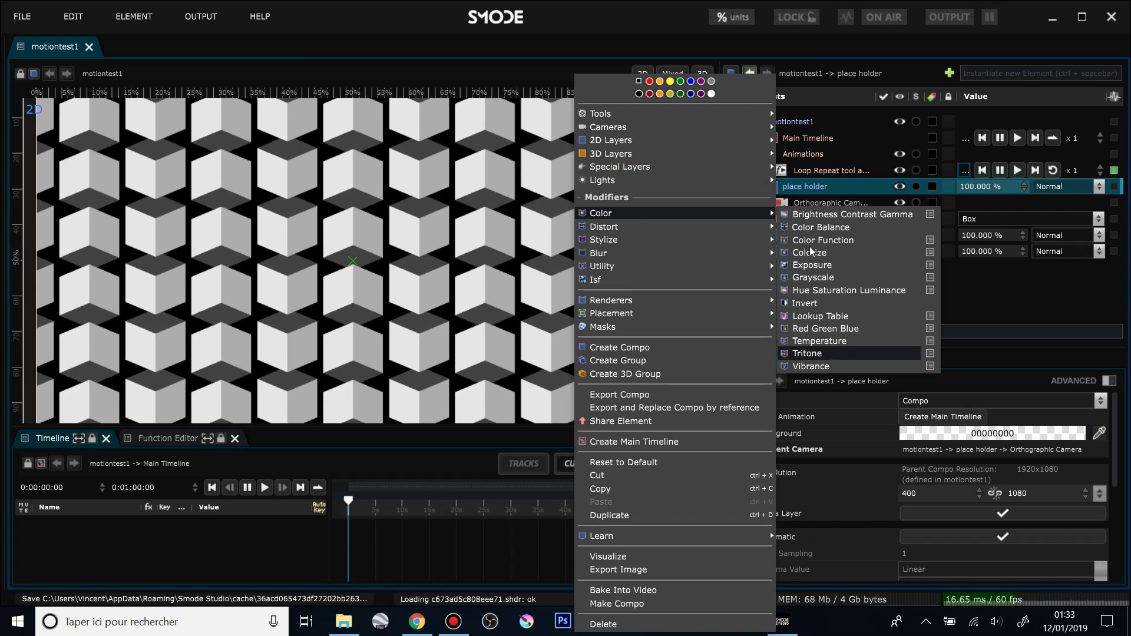
click(800, 183)
click(797, 221)
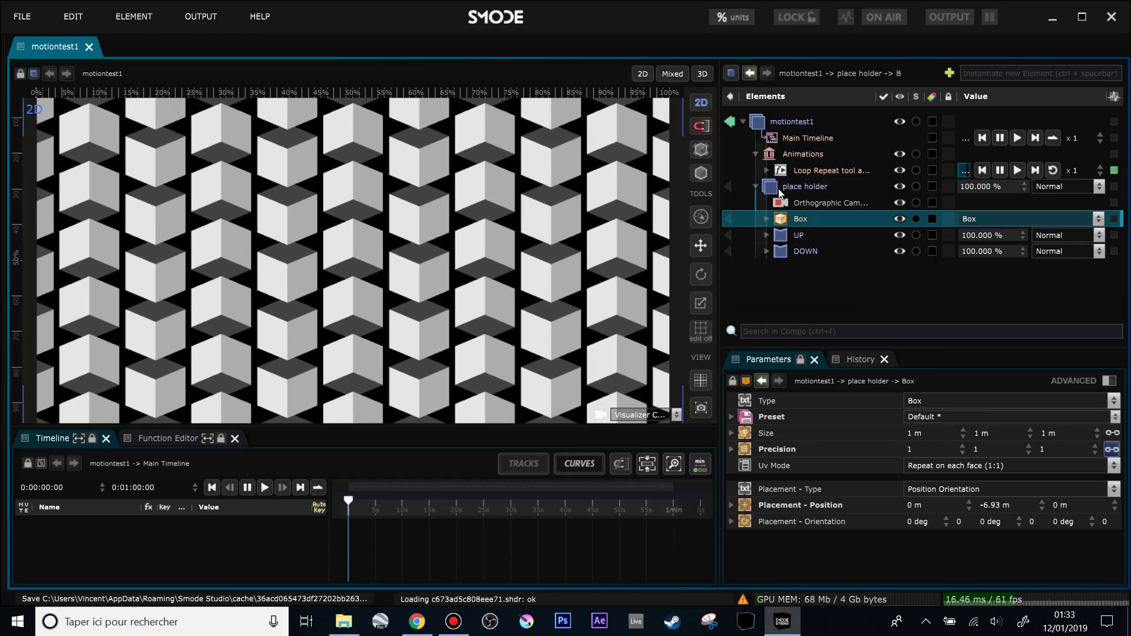
click(805, 187)
right_click(789, 186)
mouse_move(748, 216)
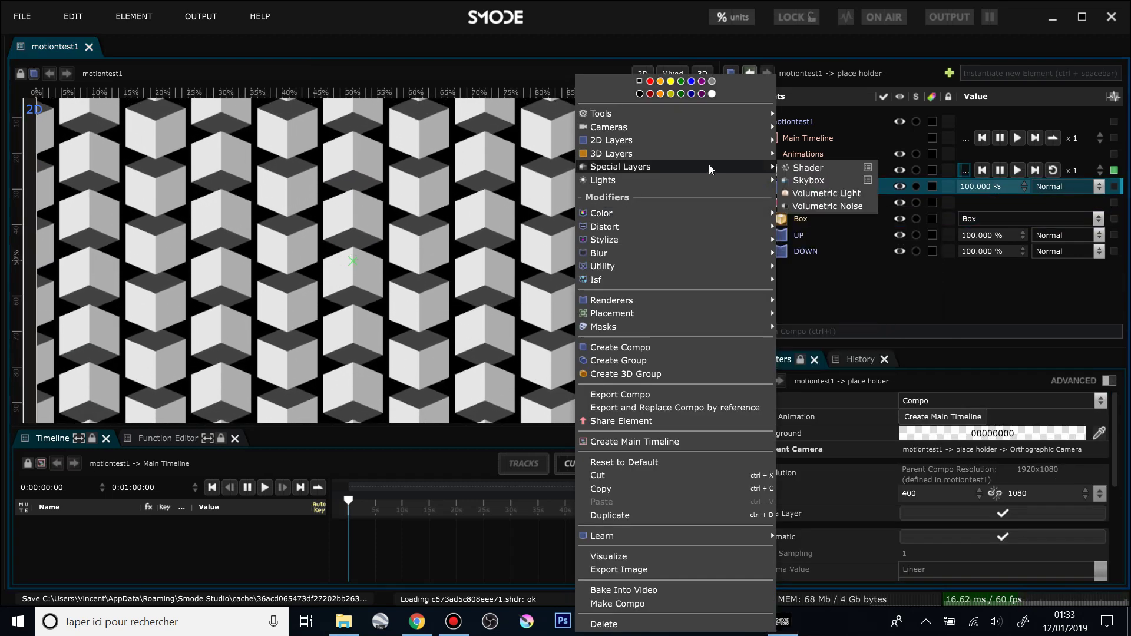
mouse_move(699, 178)
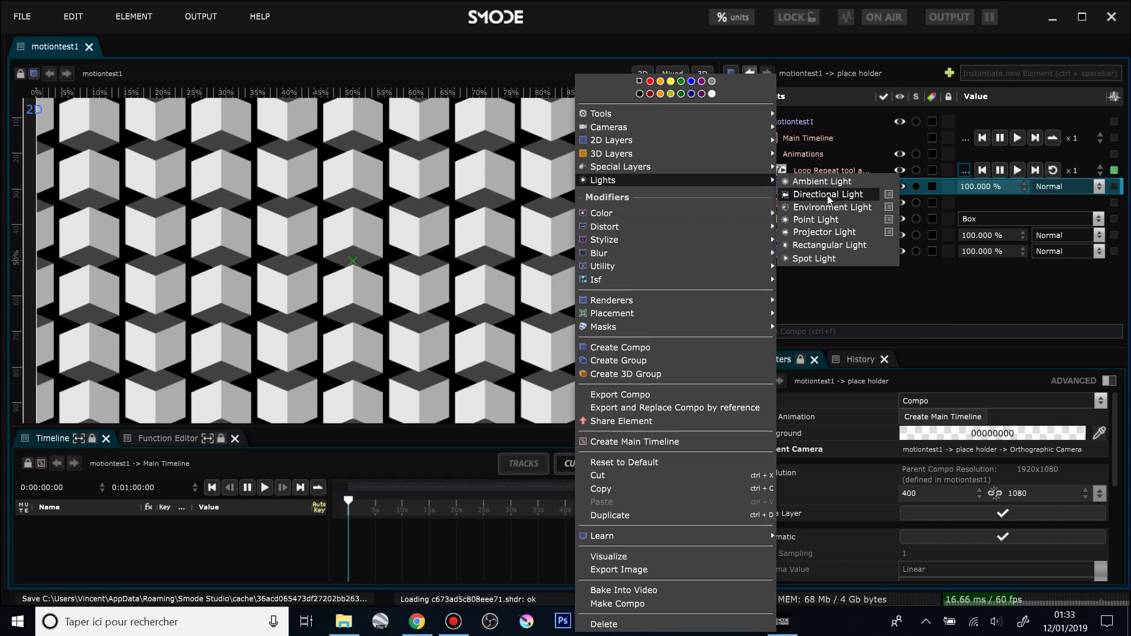
Step: Add a dark blue Directional Light to place holder, rotate it, and lower its shadow intensity
click(827, 196)
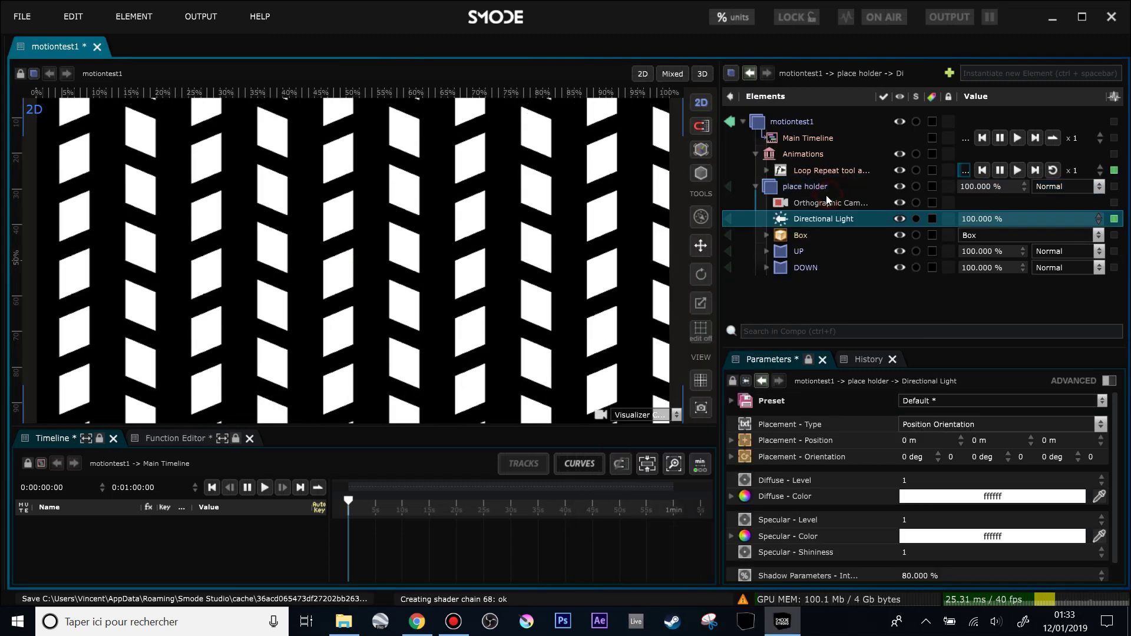
click(978, 496)
drag(1042, 522, 1043, 476)
click(807, 220)
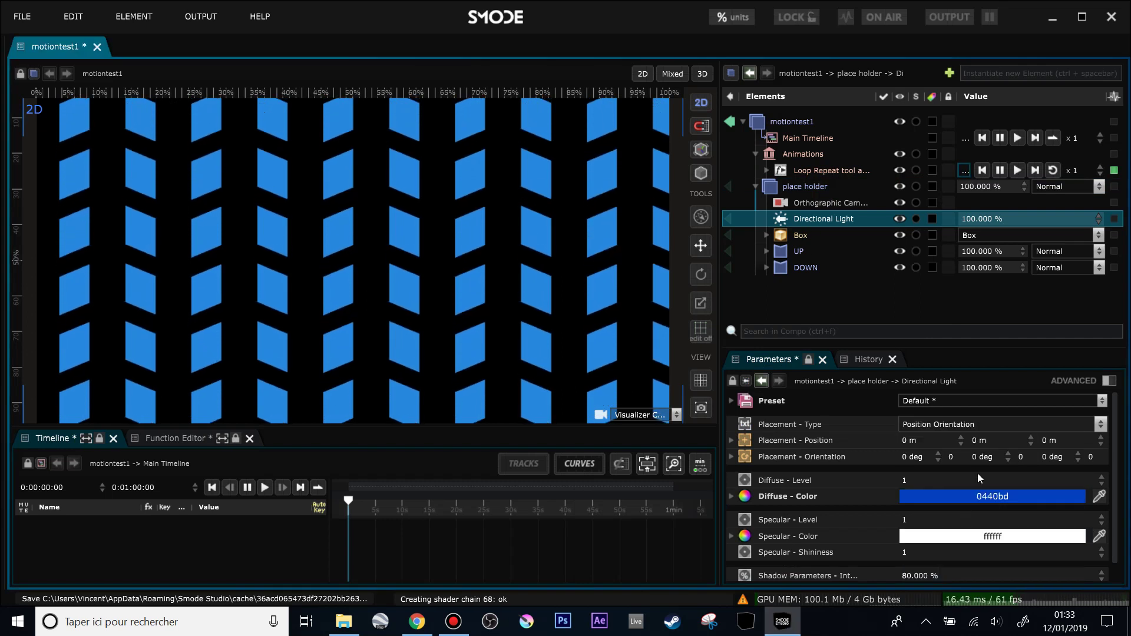
mouse_move(983, 461)
mouse_down()
mouse_move(917, 457)
mouse_move(960, 472)
mouse_move(990, 456)
mouse_up()
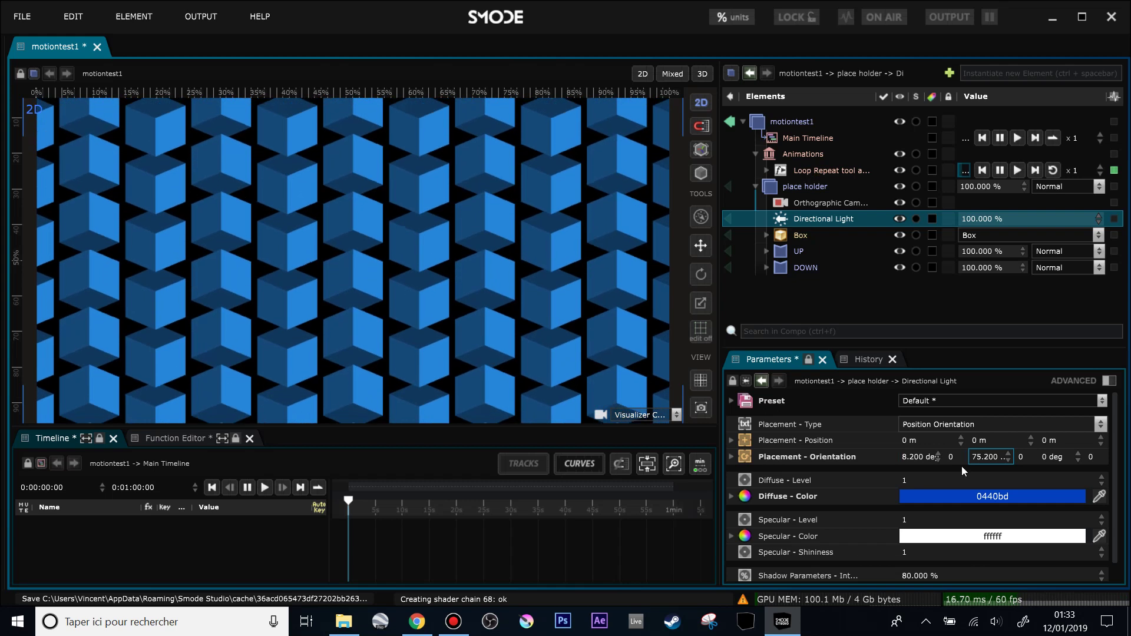
scroll(967, 519, down, 1)
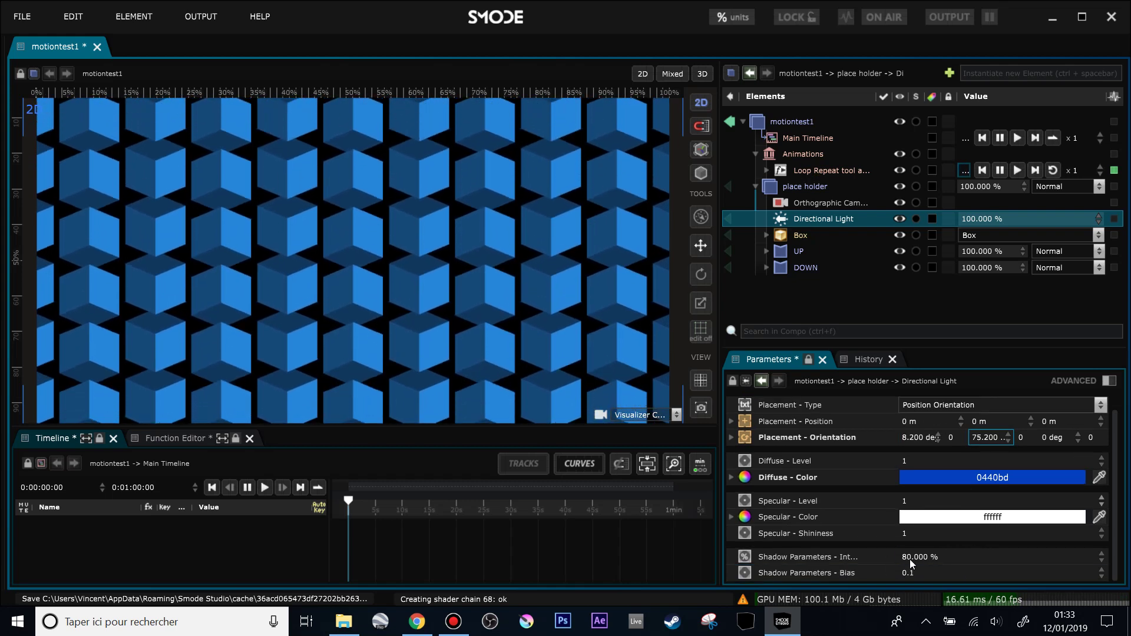
drag(910, 561, 910, 561)
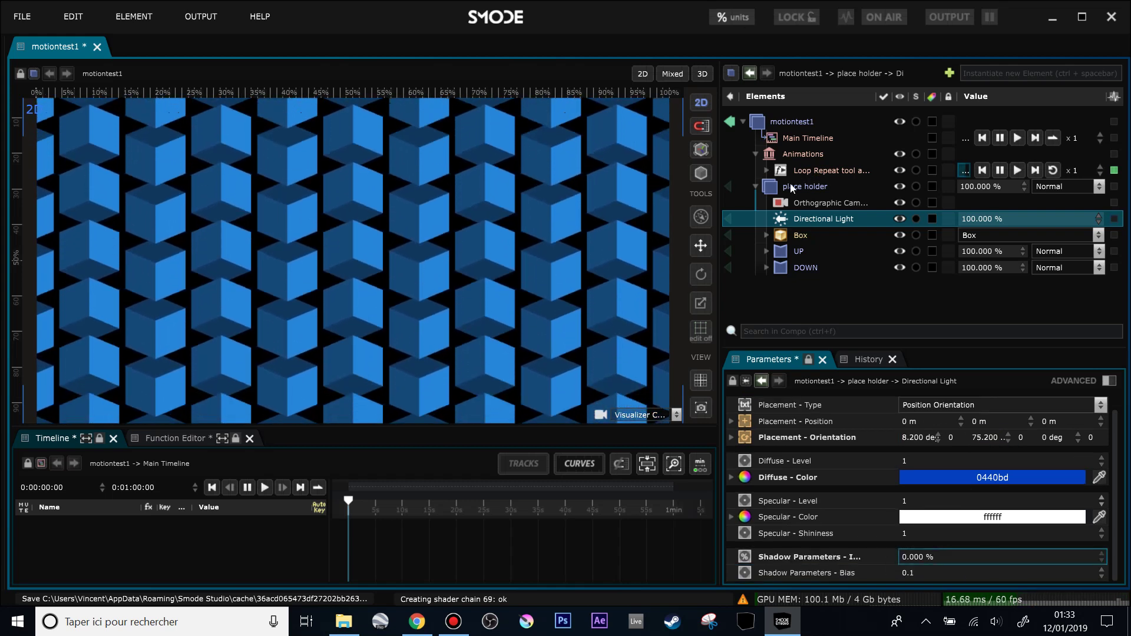
Step: Duplicate the light, tint it purple b304bd, and orient it to -70.1° and -79.4°
key(ctrl+d)
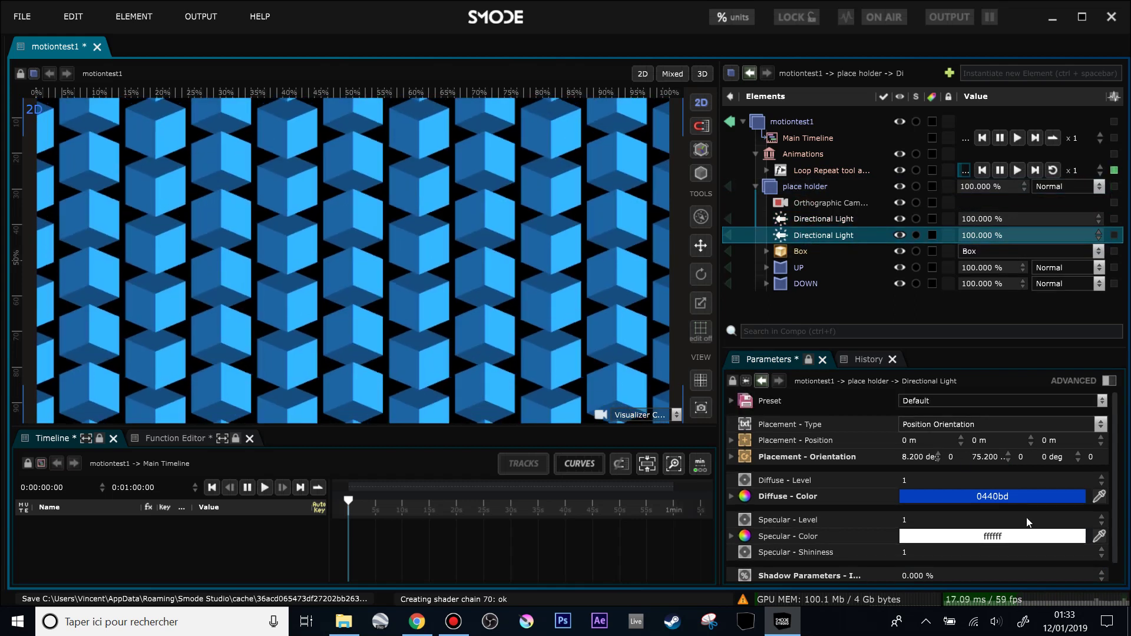
click(1020, 497)
drag(1074, 536, 1073, 537)
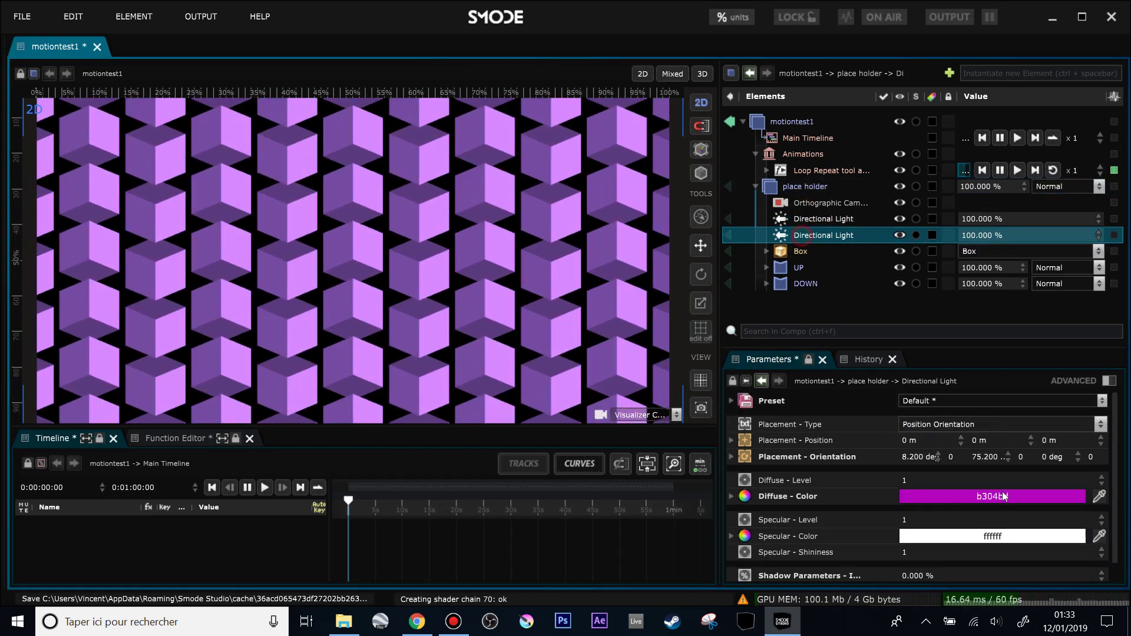
drag(924, 460, 908, 459)
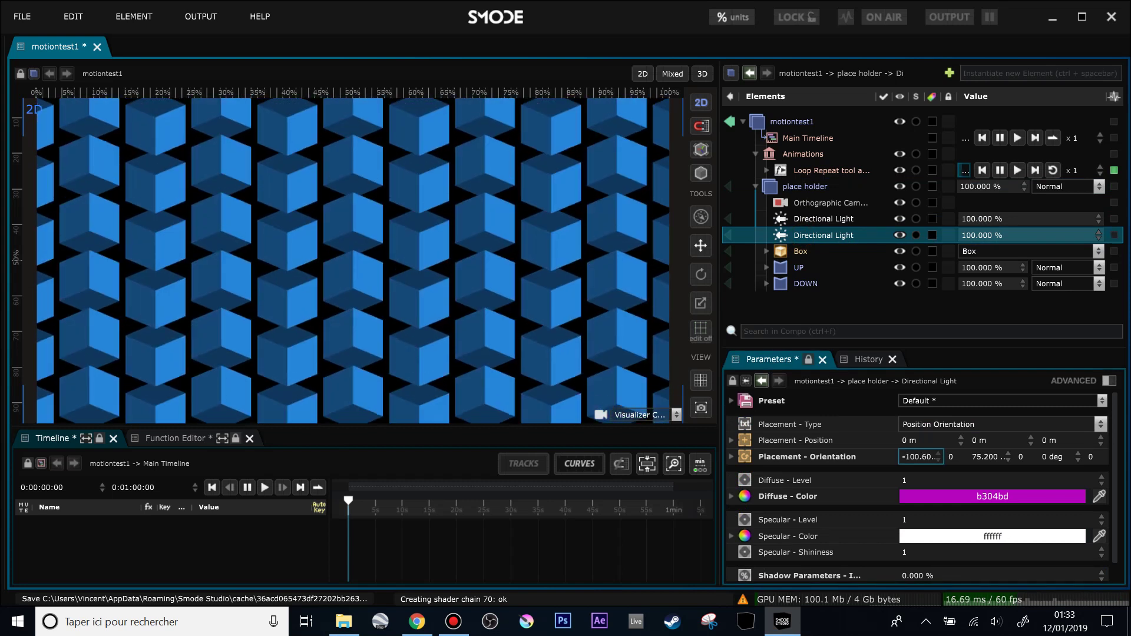
drag(991, 459, 979, 460)
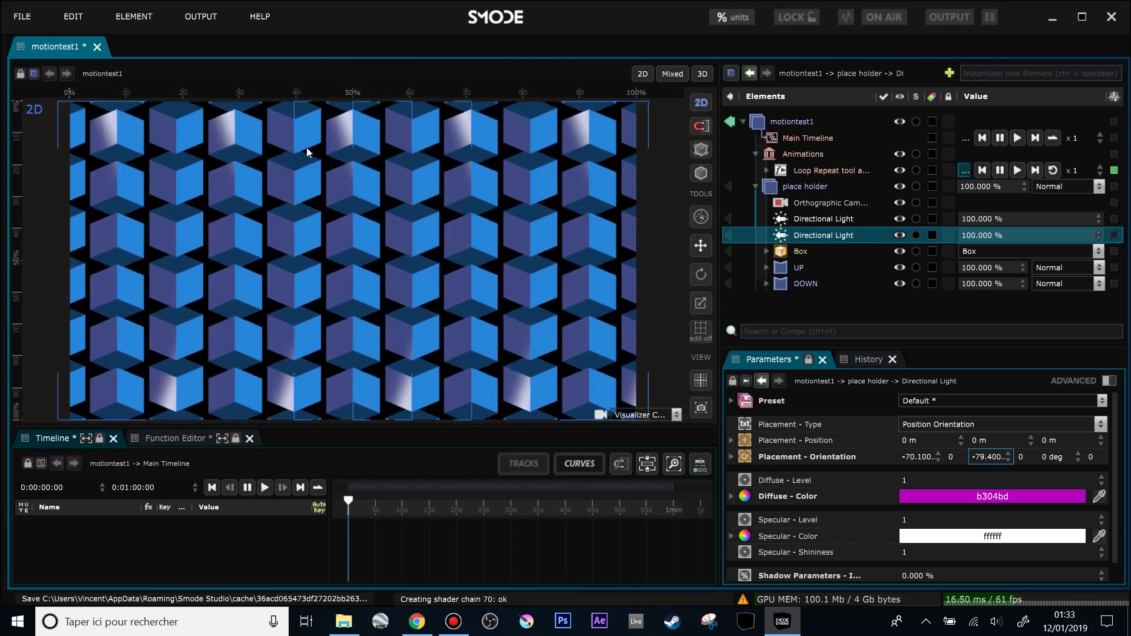
scroll(306, 152, down, 1)
click(768, 252)
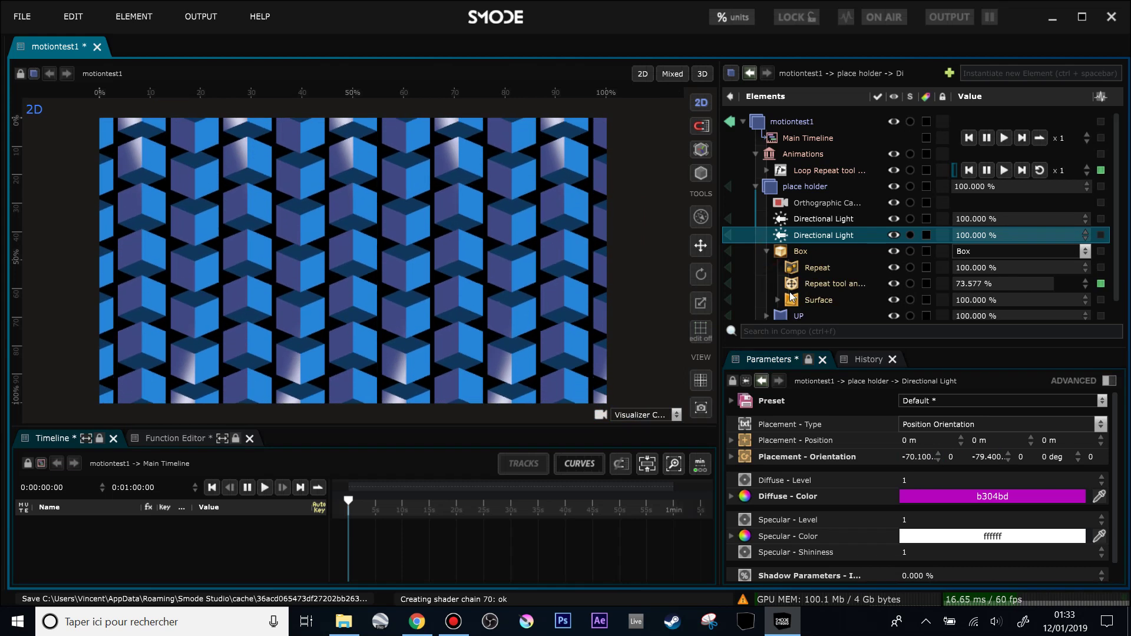
Step: Delete the Specular shading layer from the Box's Surface
scroll(791, 297, down, 1)
click(778, 280)
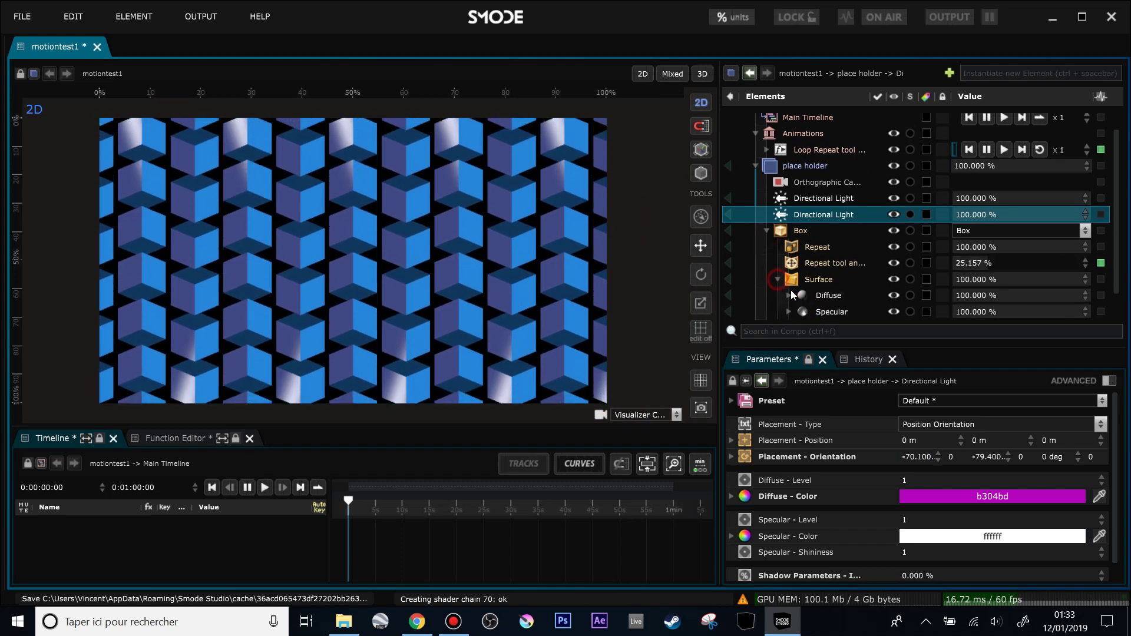
scroll(785, 197, down, 2)
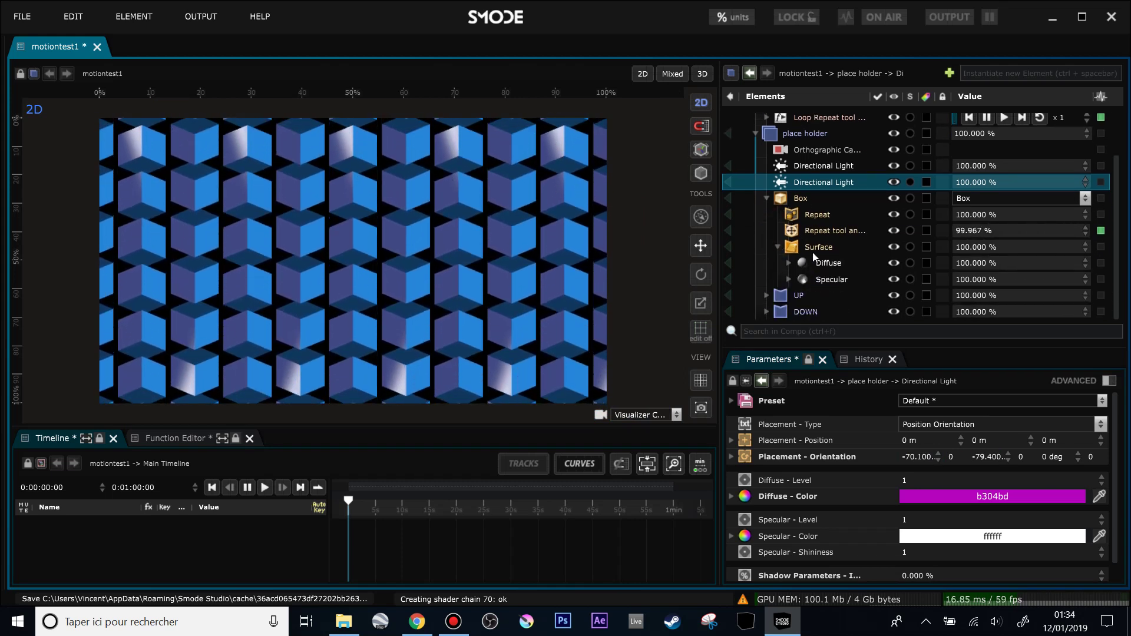
click(799, 199)
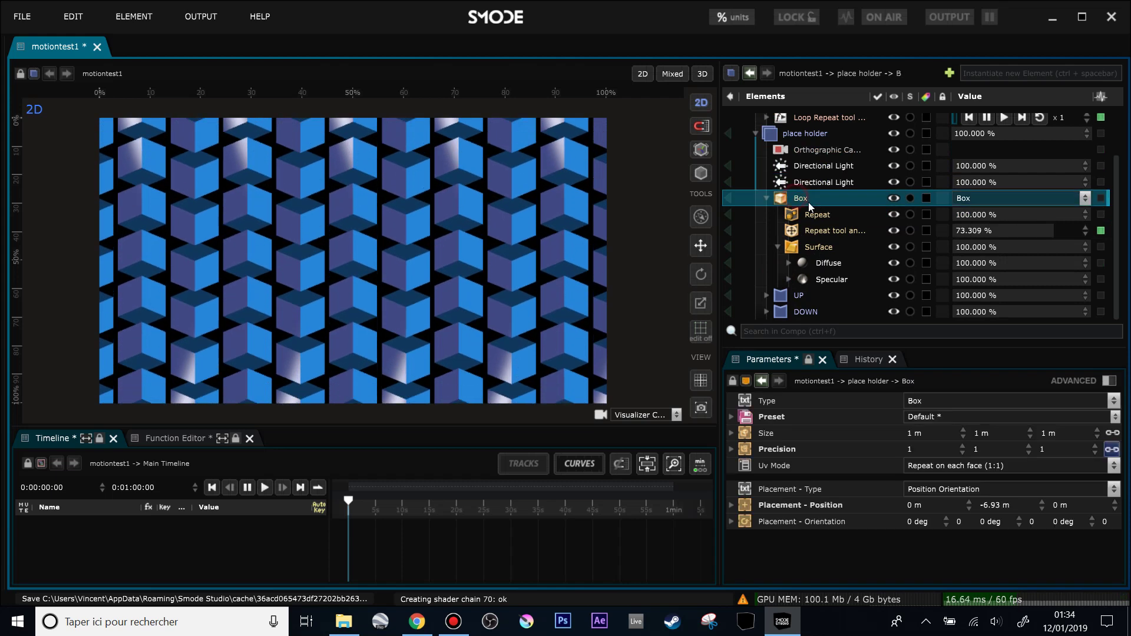
click(820, 248)
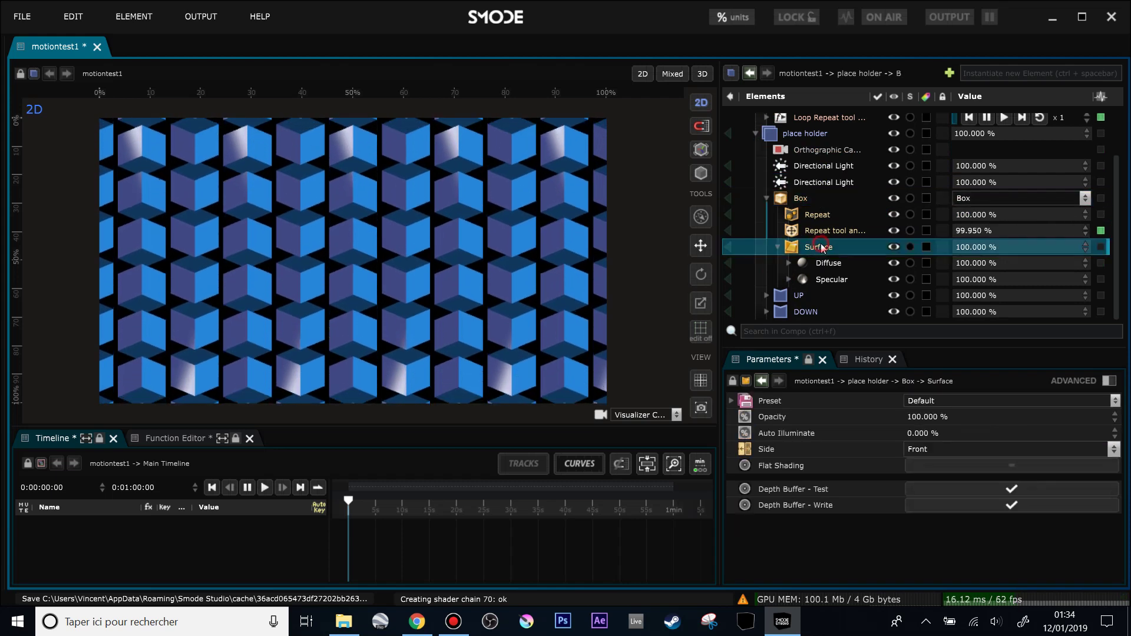
click(837, 281)
key(Delete)
key(Return)
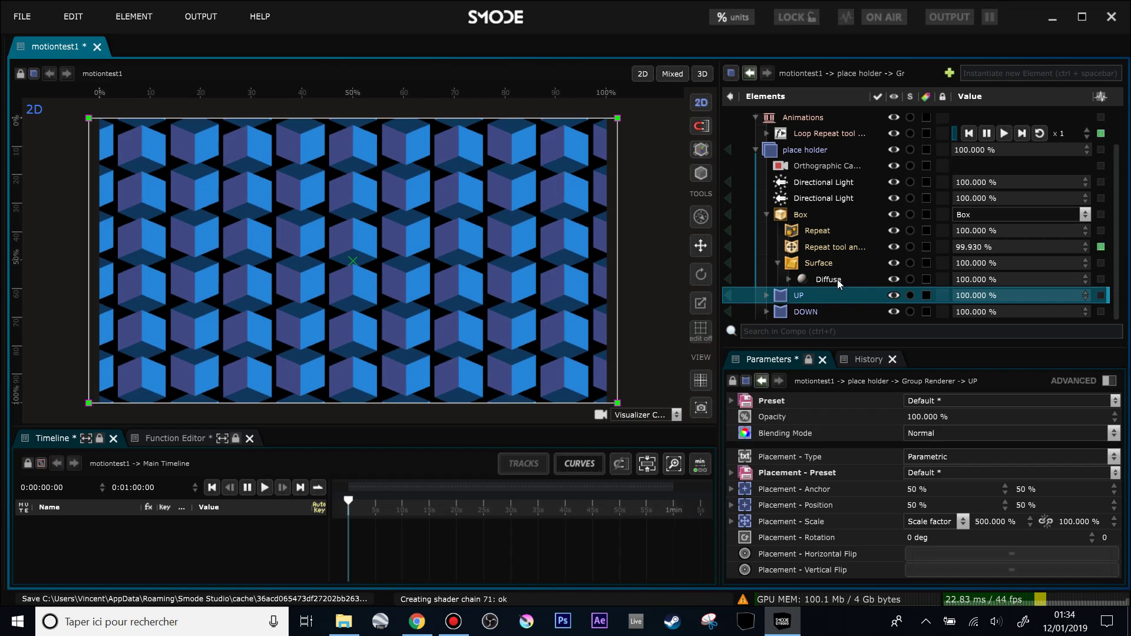
click(768, 215)
Step: Reorient the second directional light to about -75.9°, 26.6°, -279.6°
click(821, 235)
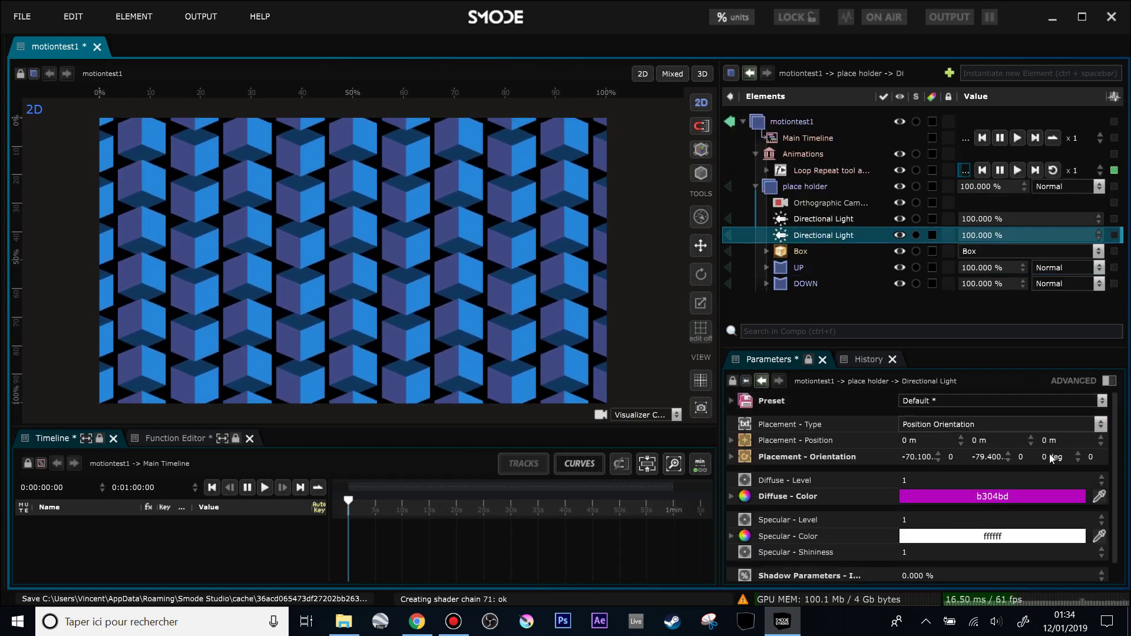
drag(1052, 459, 1037, 458)
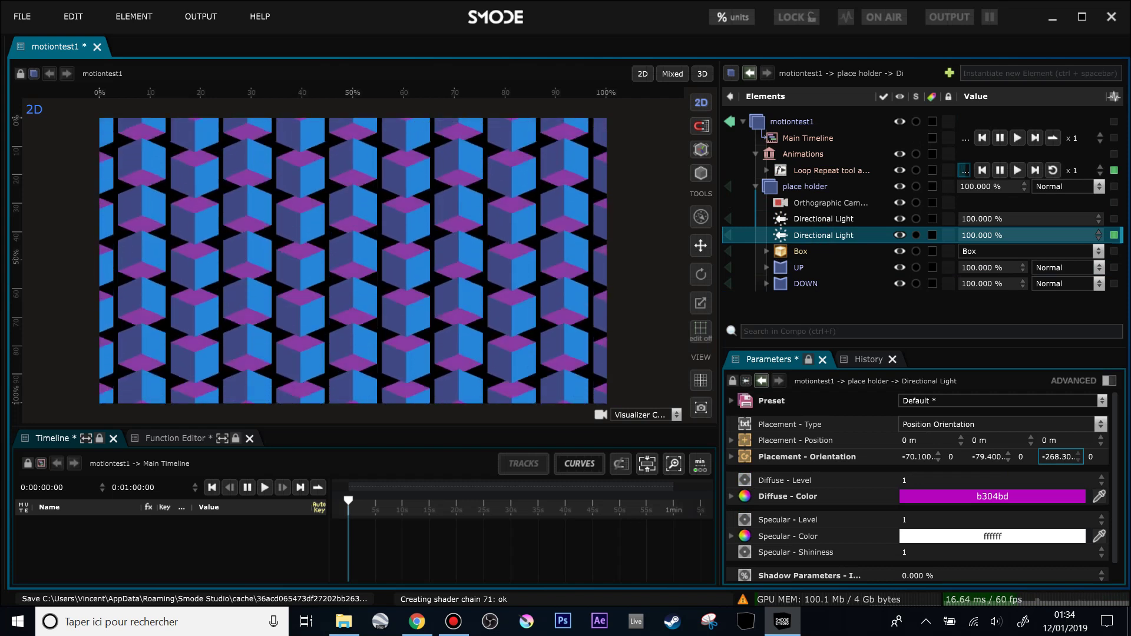
click(920, 456)
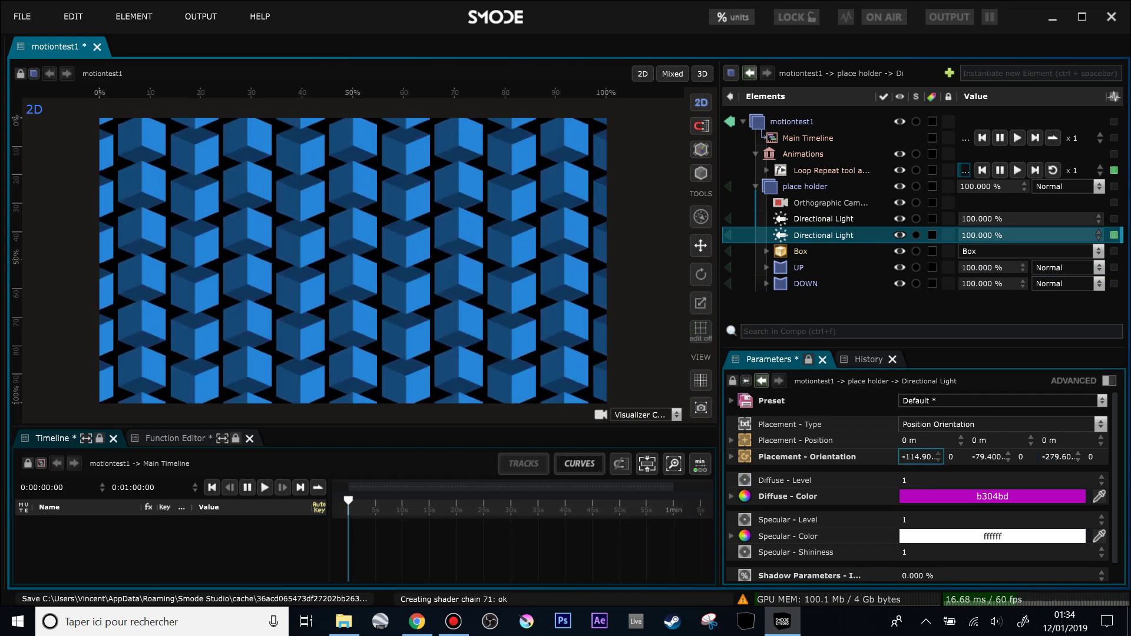
drag(1000, 459, 1037, 459)
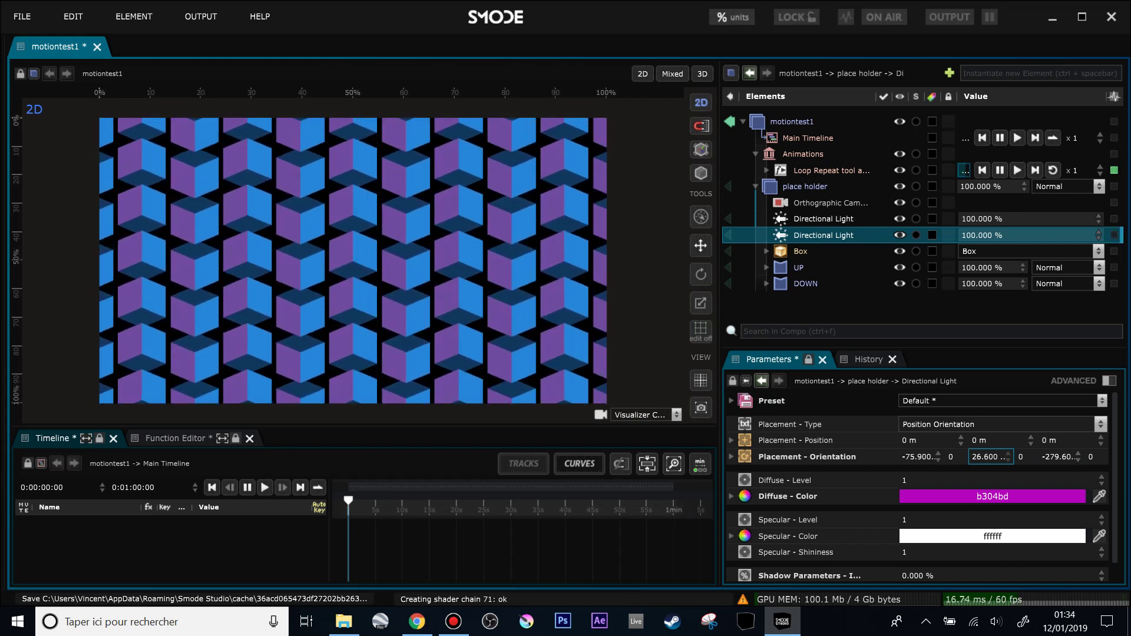
click(755, 187)
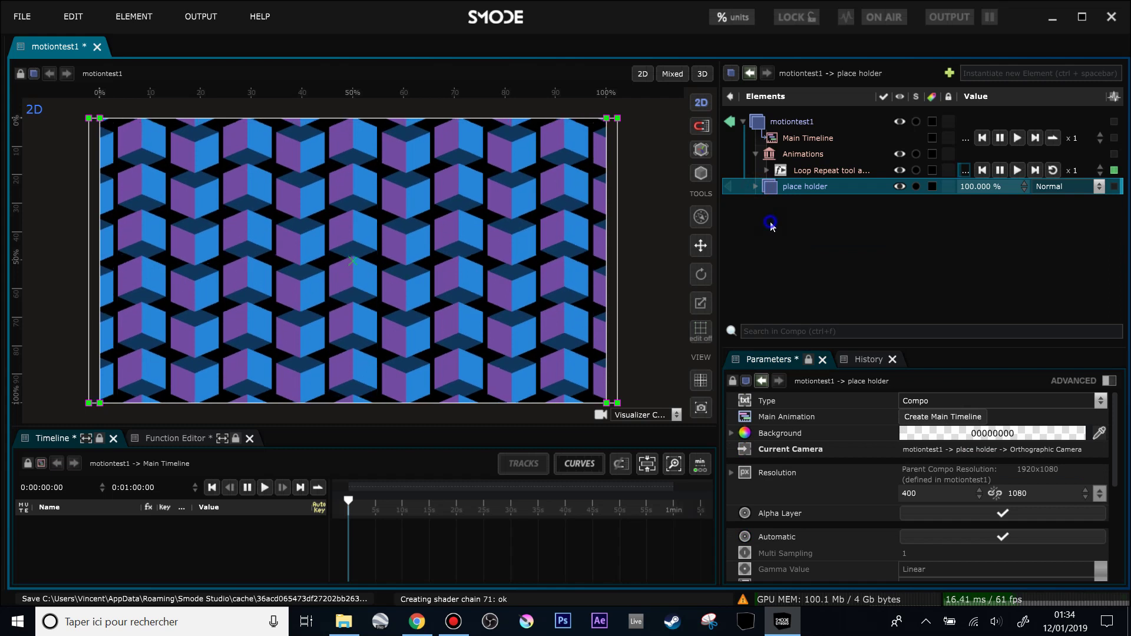
Step: Add a Linear Gradient layer and move it behind the cube layer
right_click(771, 227)
mouse_move(760, 257)
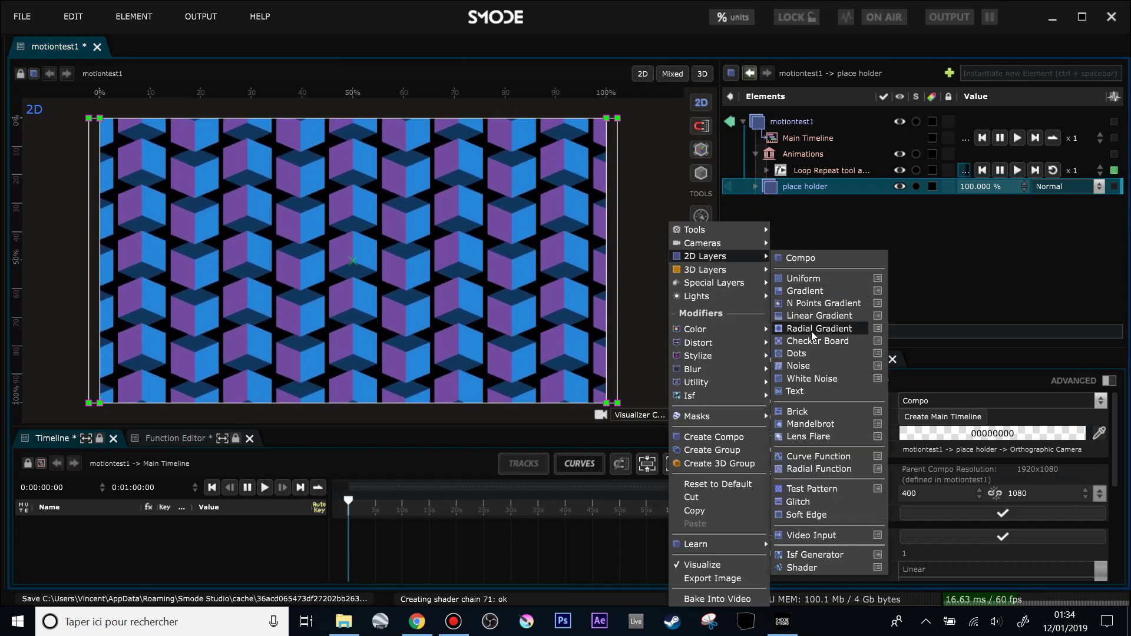
click(818, 316)
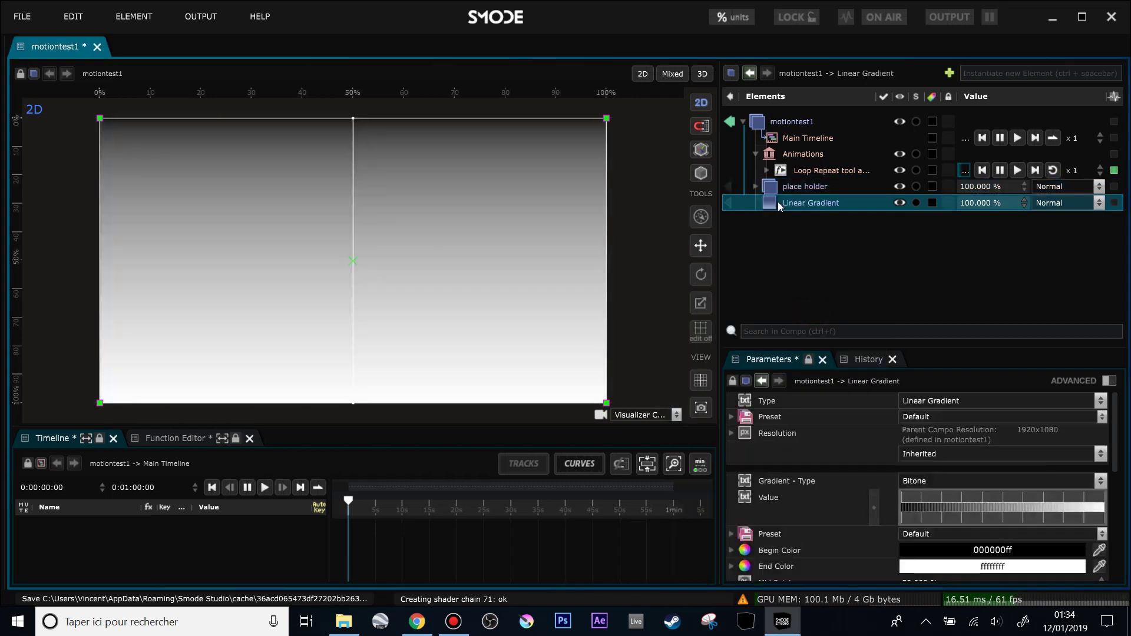
drag(778, 202, 773, 180)
Step: Set the gradient's Begin Color to dark blue 001d5bff and End Color to purple 4d0066ff
click(1018, 556)
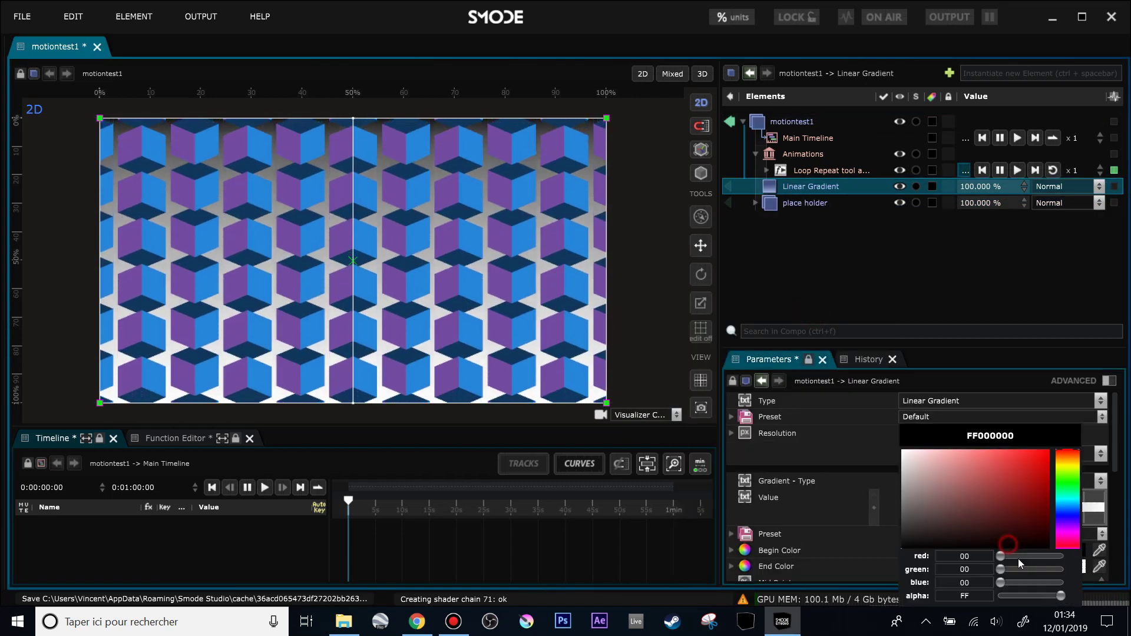
click(1068, 510)
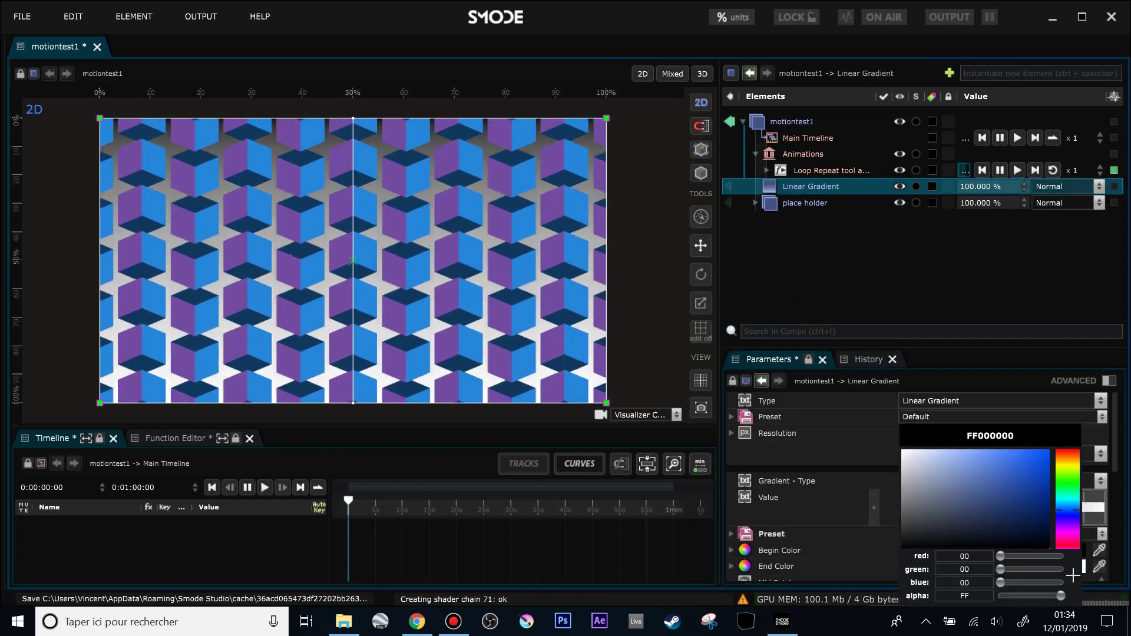
click(1048, 505)
right_click(1045, 543)
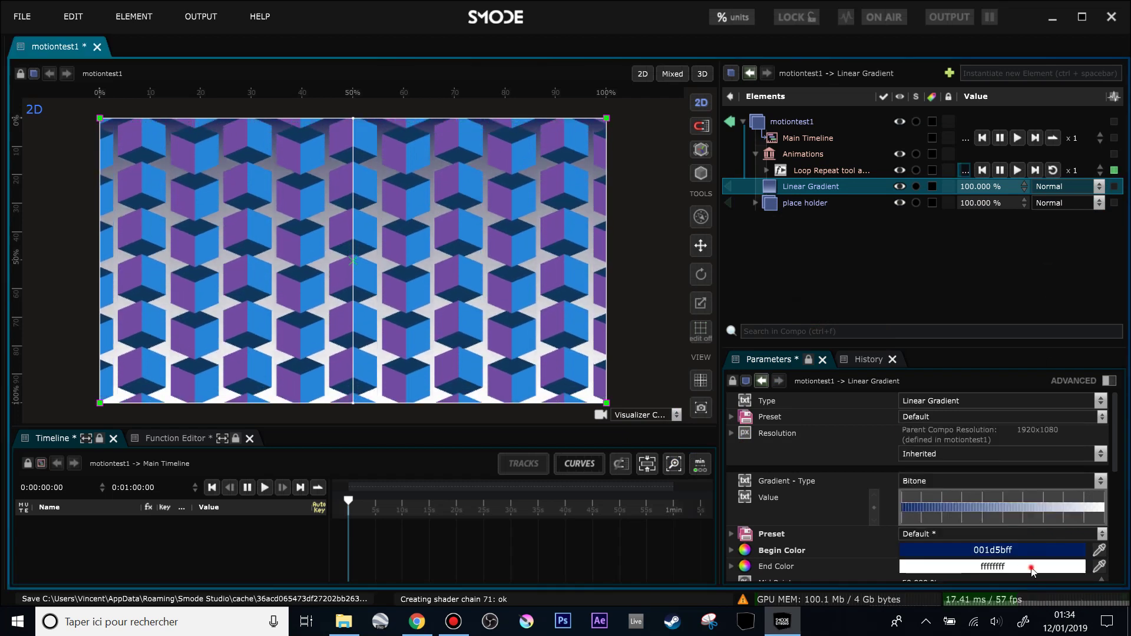
click(1037, 563)
click(1059, 521)
drag(1035, 507, 1059, 509)
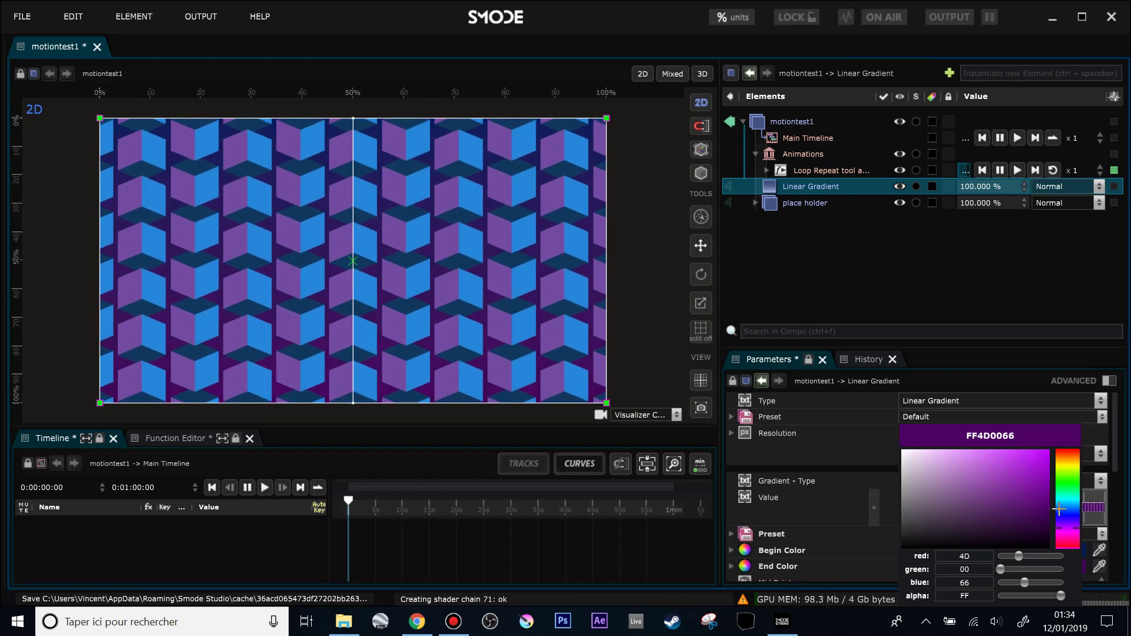
click(756, 153)
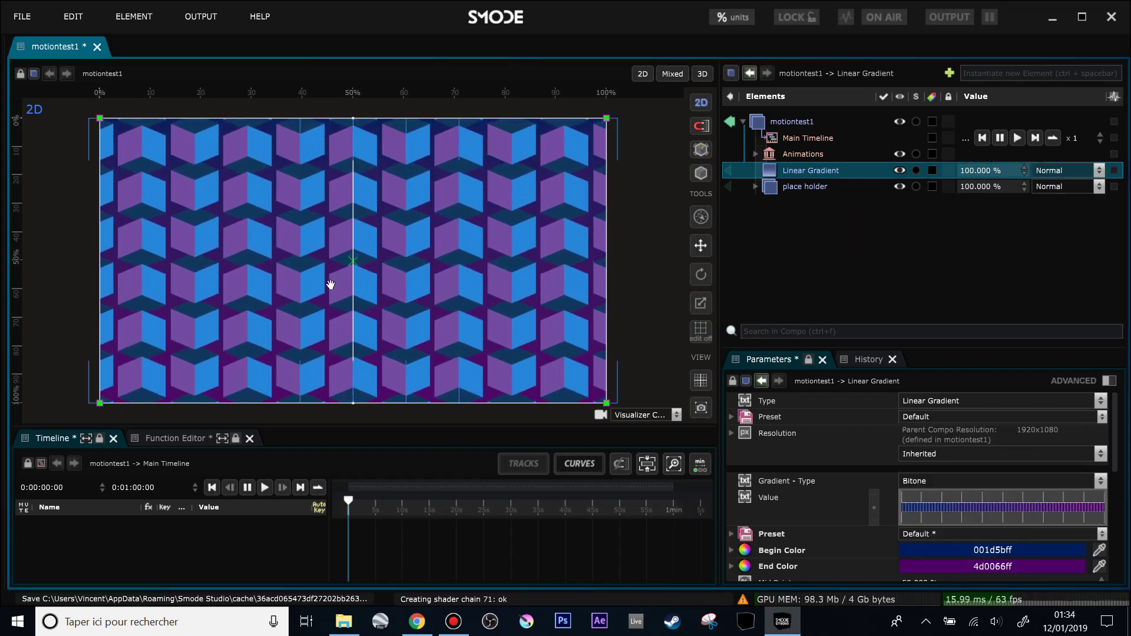
scroll(556, 254, down, 1)
click(756, 186)
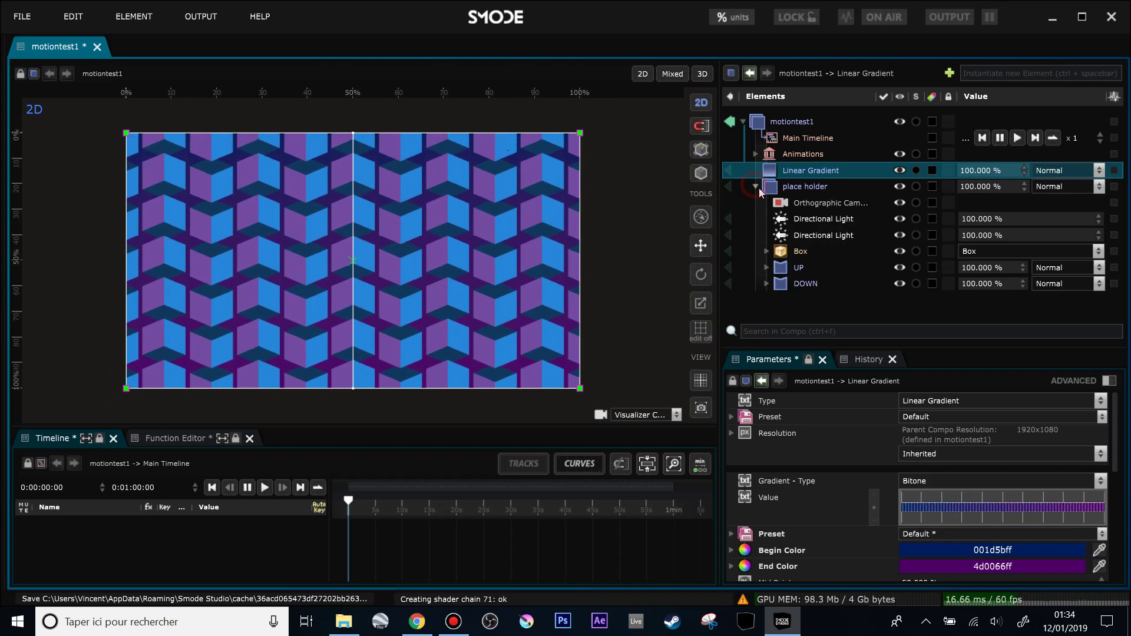
click(756, 186)
right_click(783, 211)
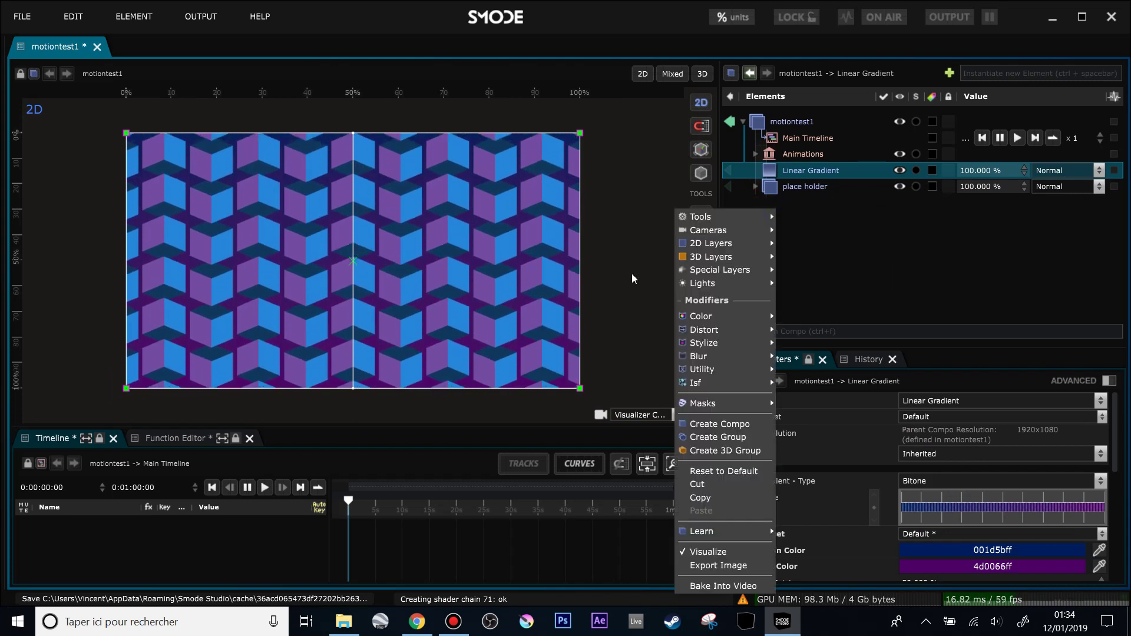
mouse_move(729, 318)
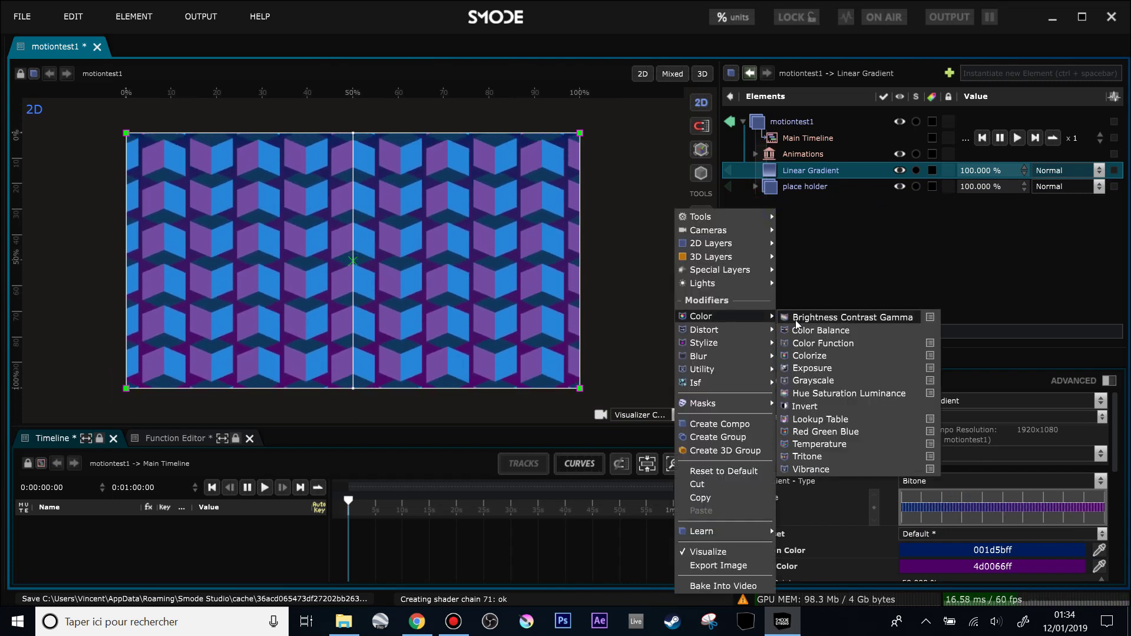
click(839, 393)
drag(1002, 433, 1061, 433)
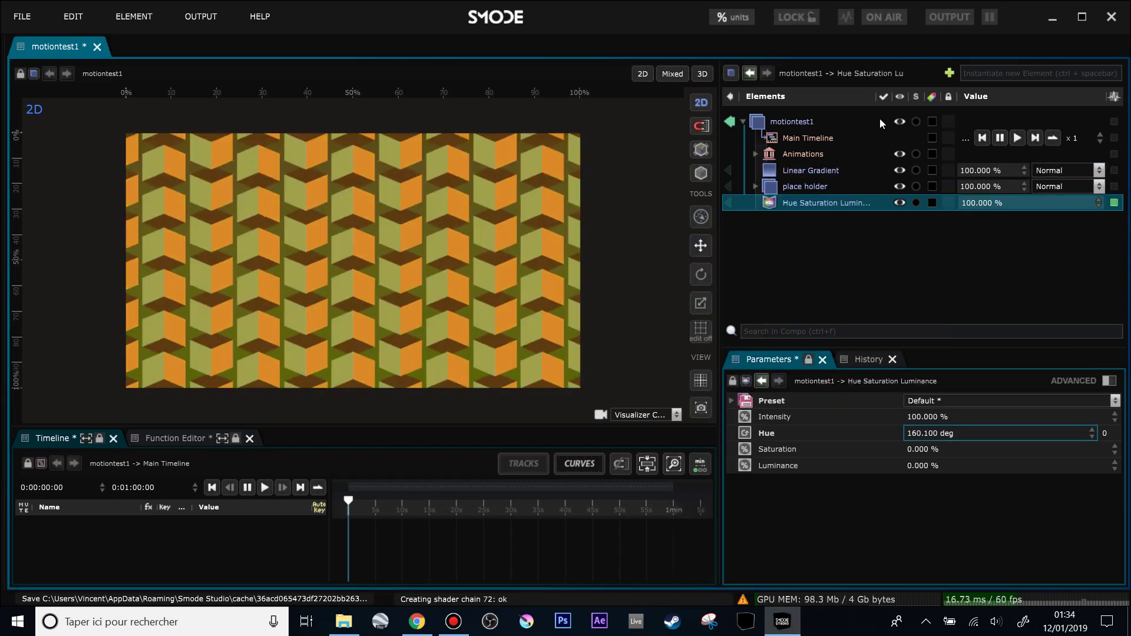
click(814, 204)
key(Delete)
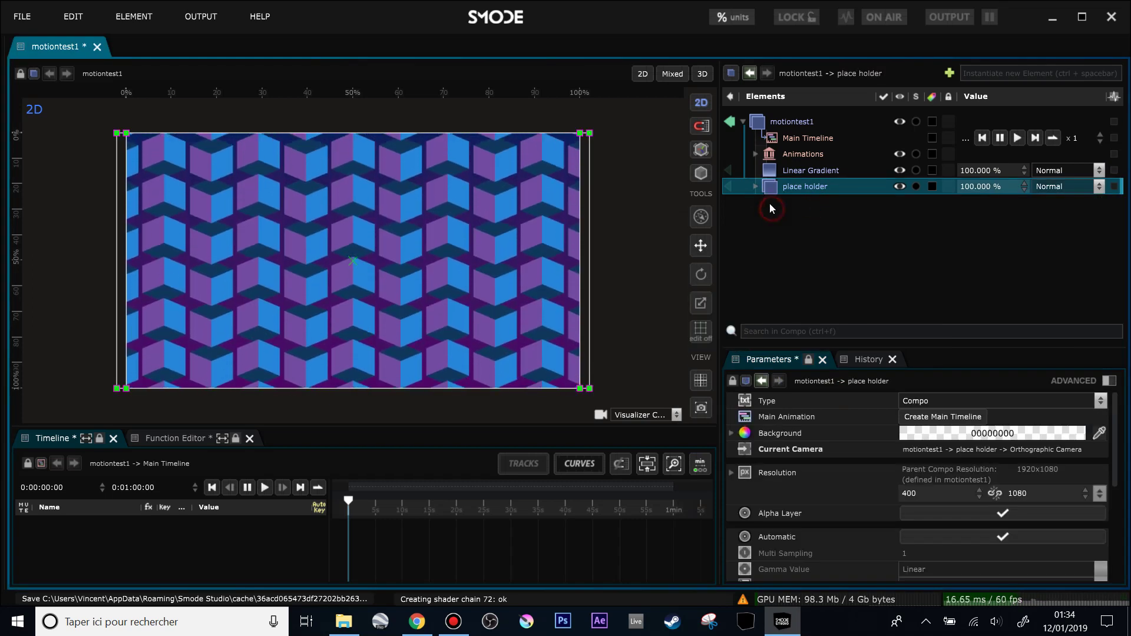
Step: Add a Kaleidoscope distortion and a Perlin Noise layer to the compo
right_click(768, 228)
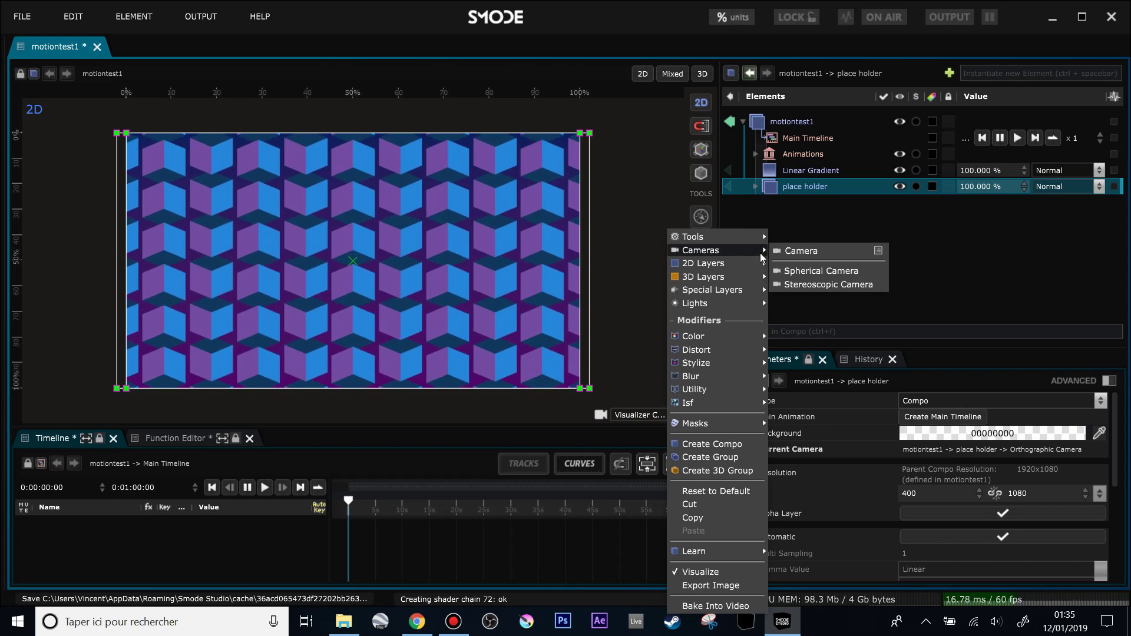
mouse_move(706, 352)
click(806, 312)
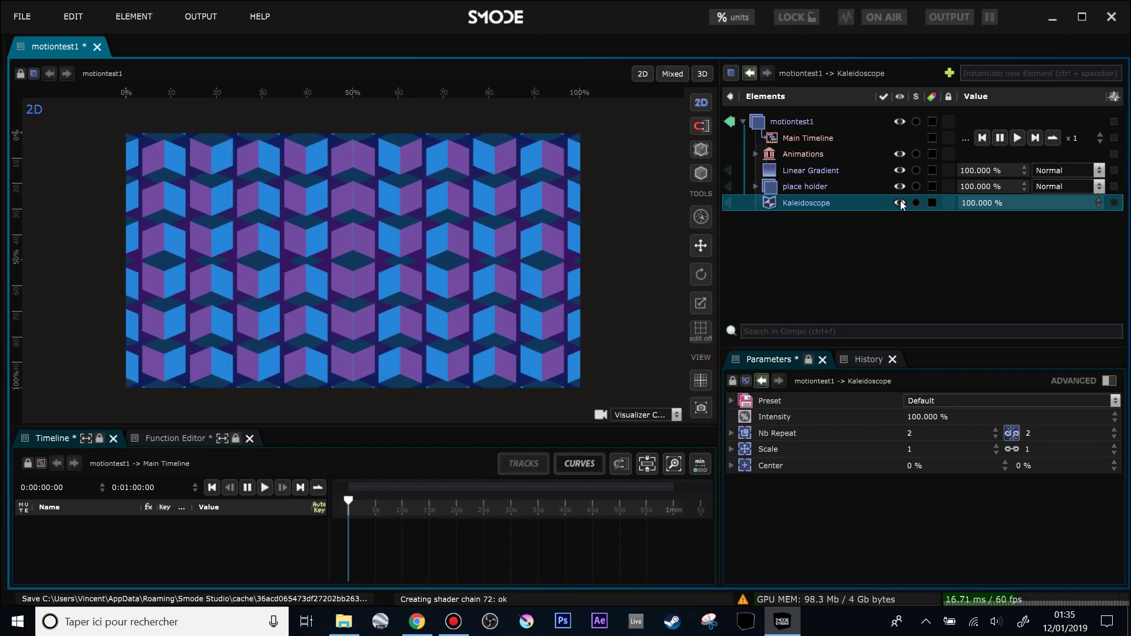
right_click(756, 243)
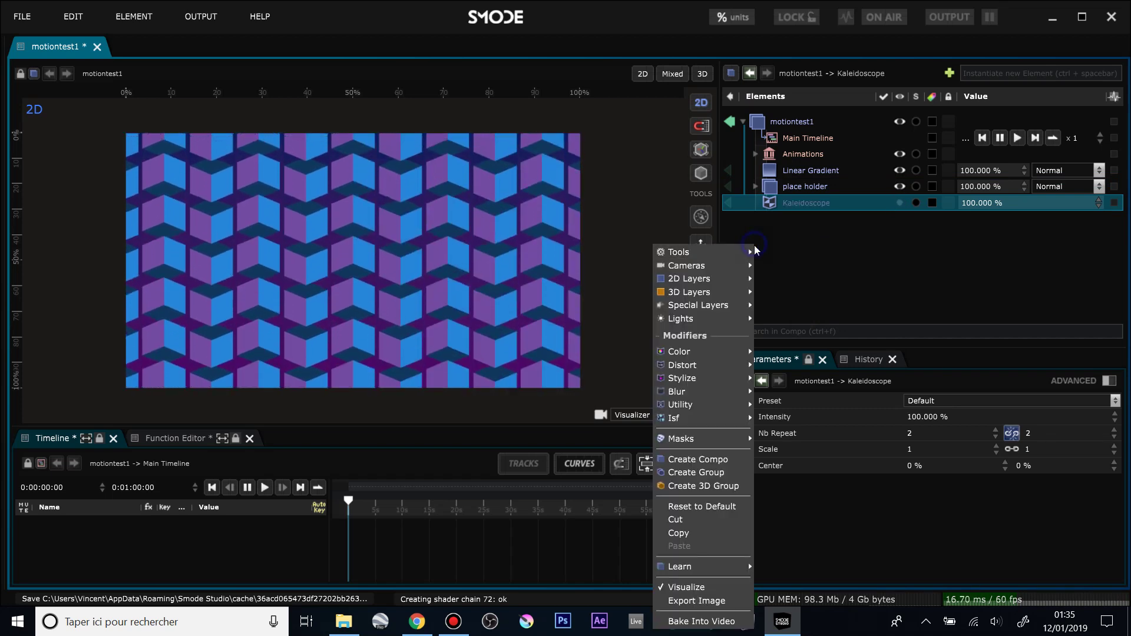
mouse_move(727, 279)
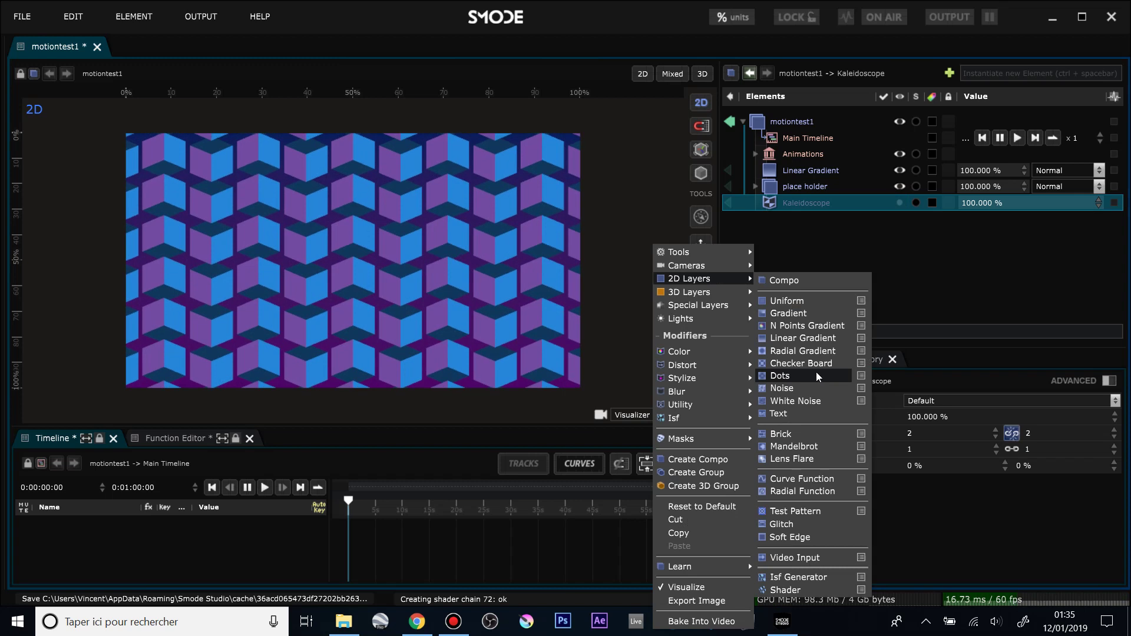
click(821, 389)
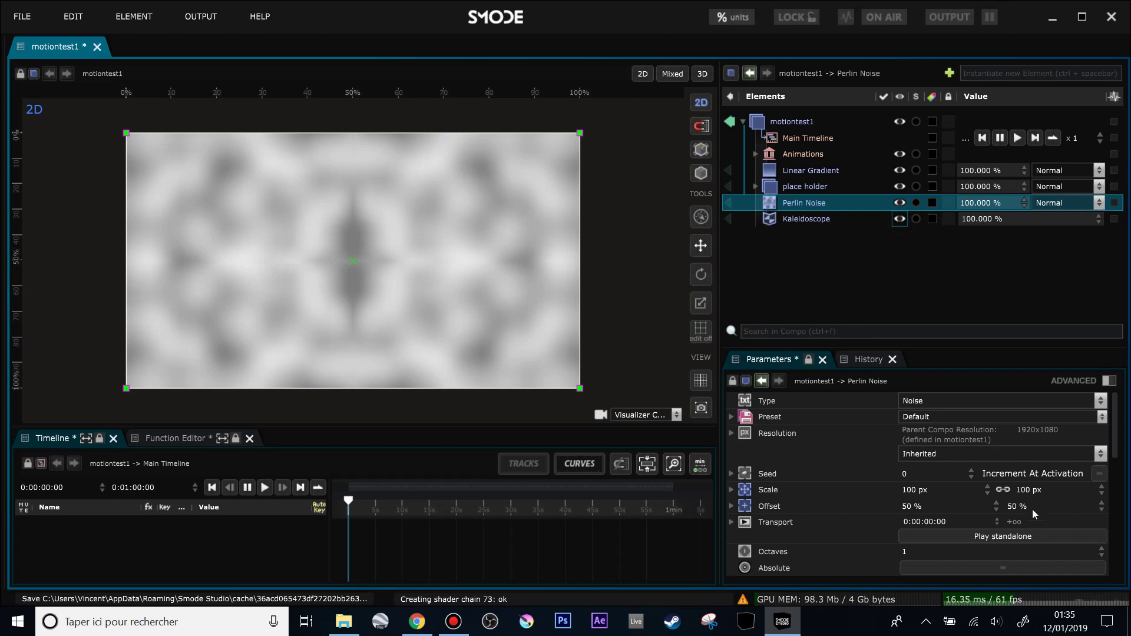
Step: Set the Kaleidoscope's Scale to 1
click(829, 225)
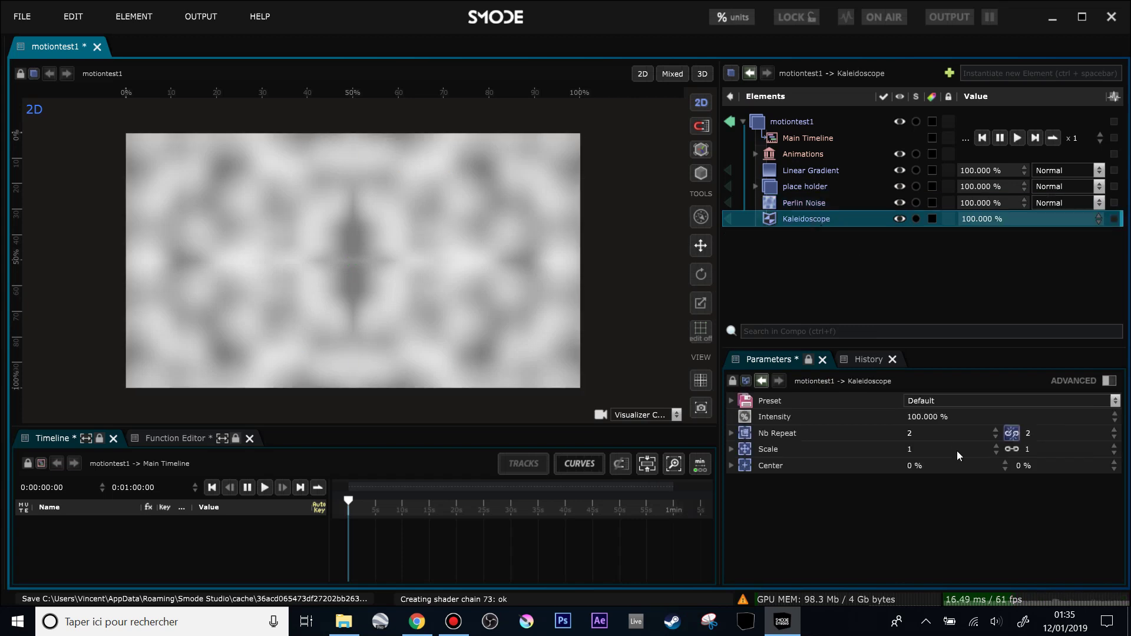
click(1031, 447)
text(0.6)
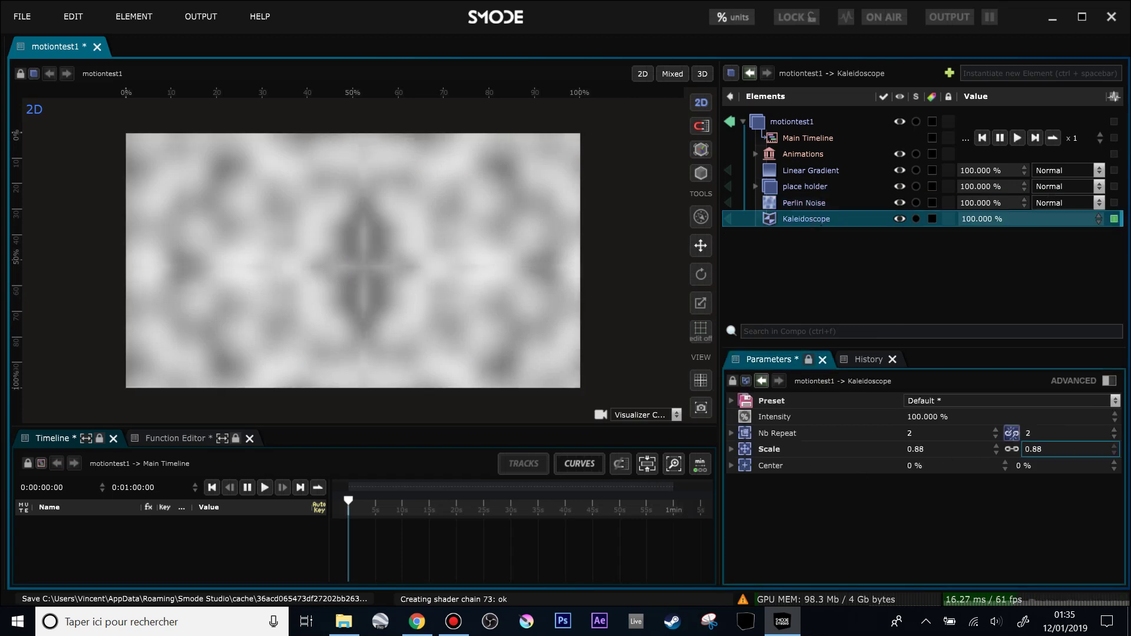
key(BackSpace)
key(BackSpace)
key(BackSpace)
text(2.04)
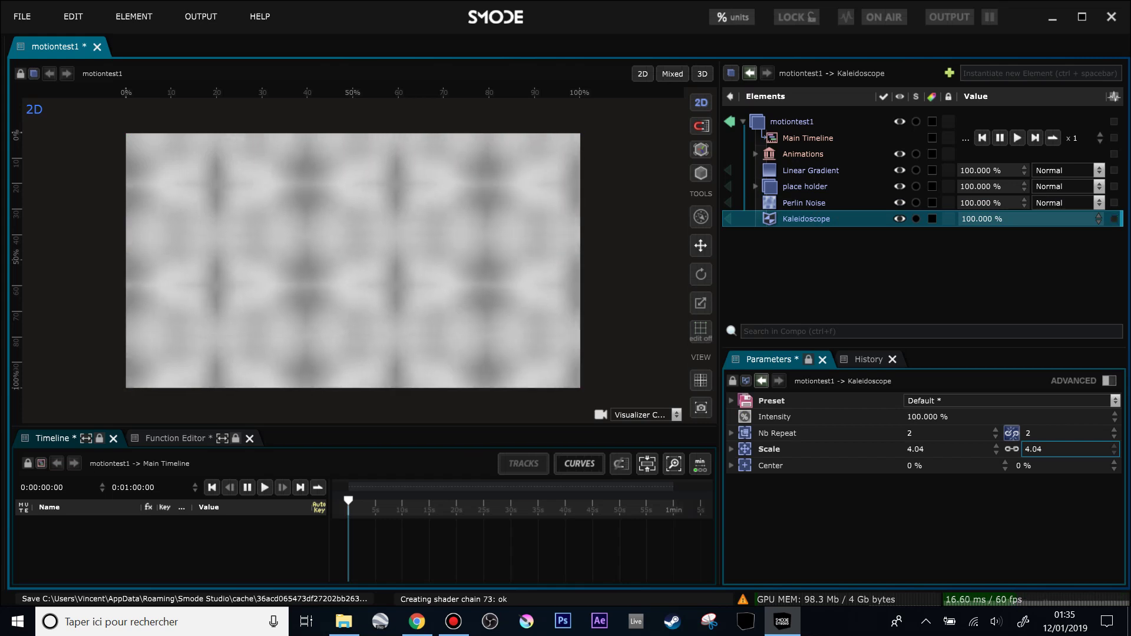
key(BackSpace)
text(1)
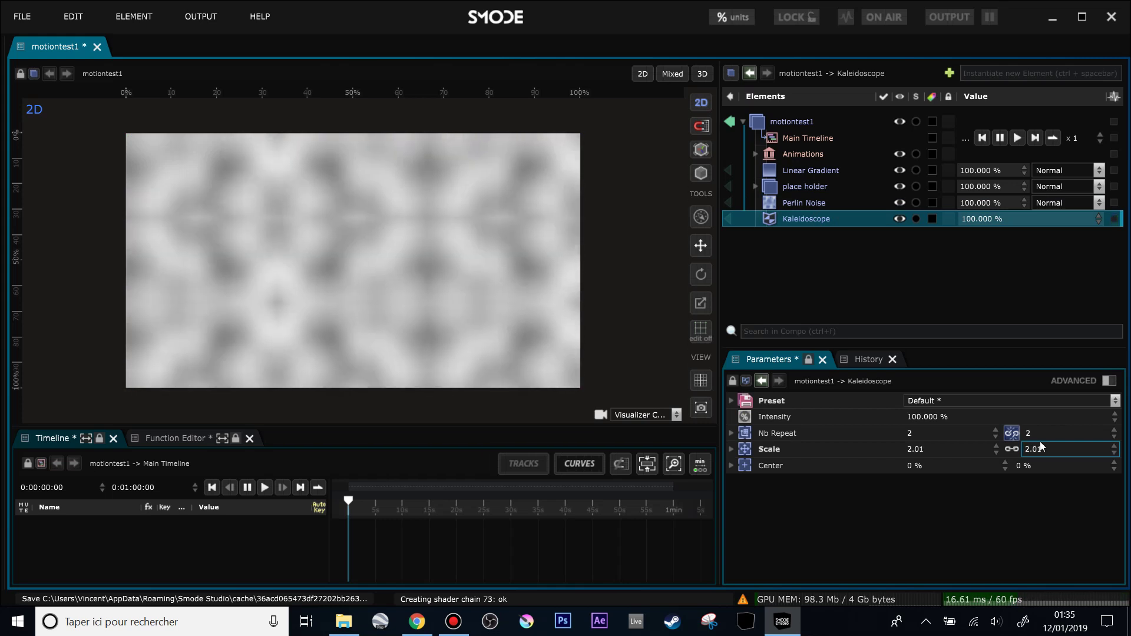
key(BackSpace)
key(BackSpace)
key(BackSpace)
key(BackSpace)
text(1)
Step: Delete the Perlin Noise layer
click(836, 202)
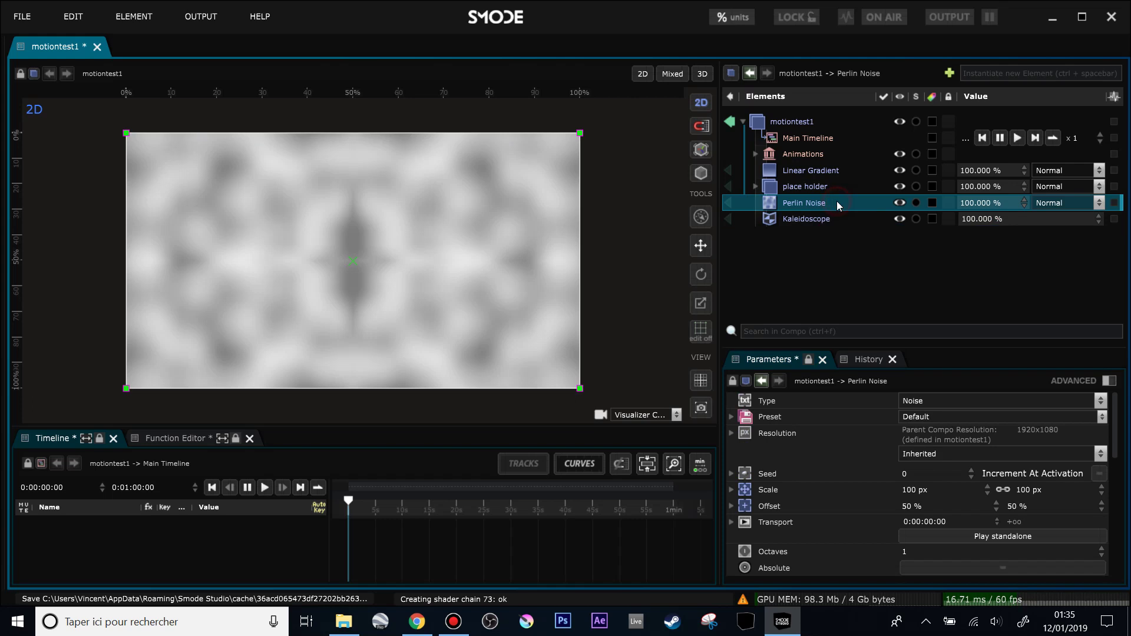
key(Delete)
key(Return)
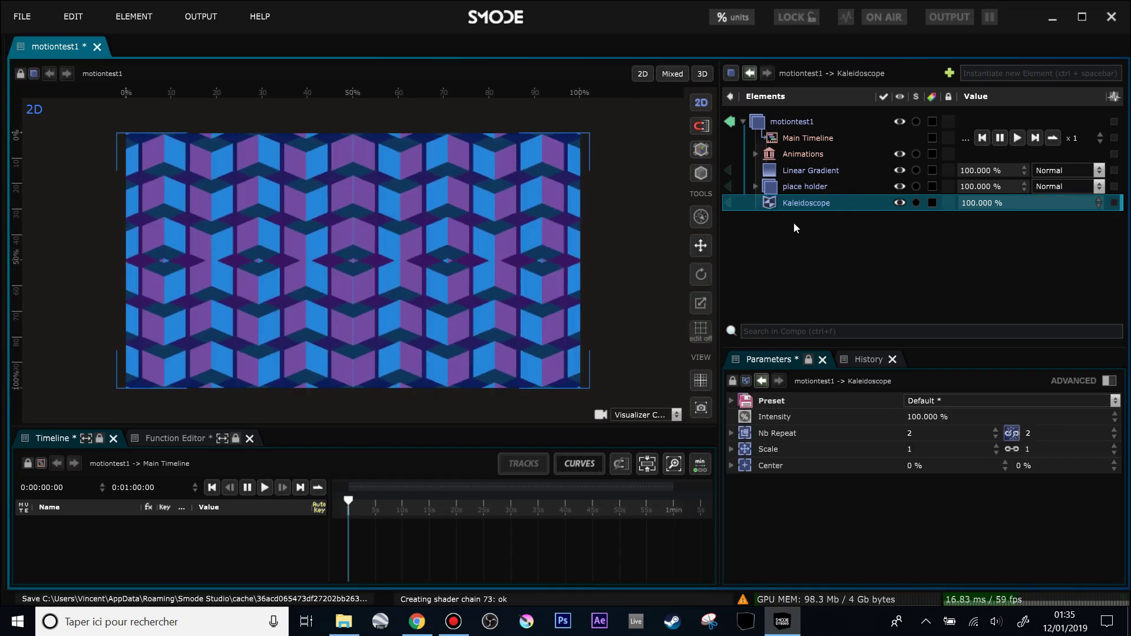
Step: Add a 2D Transform modifier and place it above the Kaleidoscope
scroll(475, 298, up, 1)
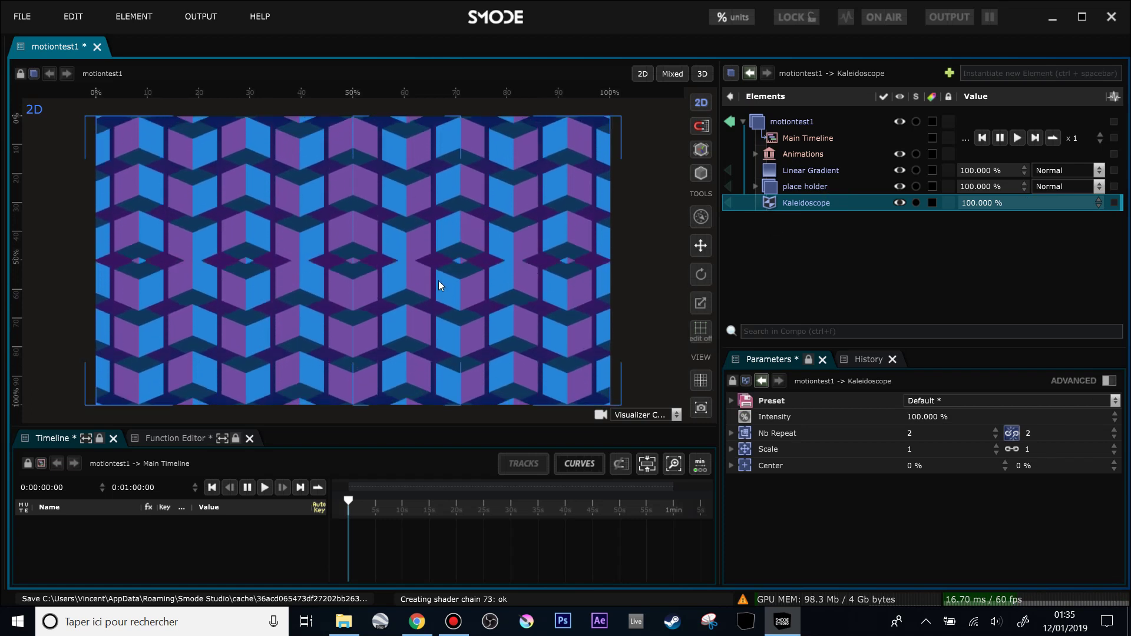
right_click(765, 231)
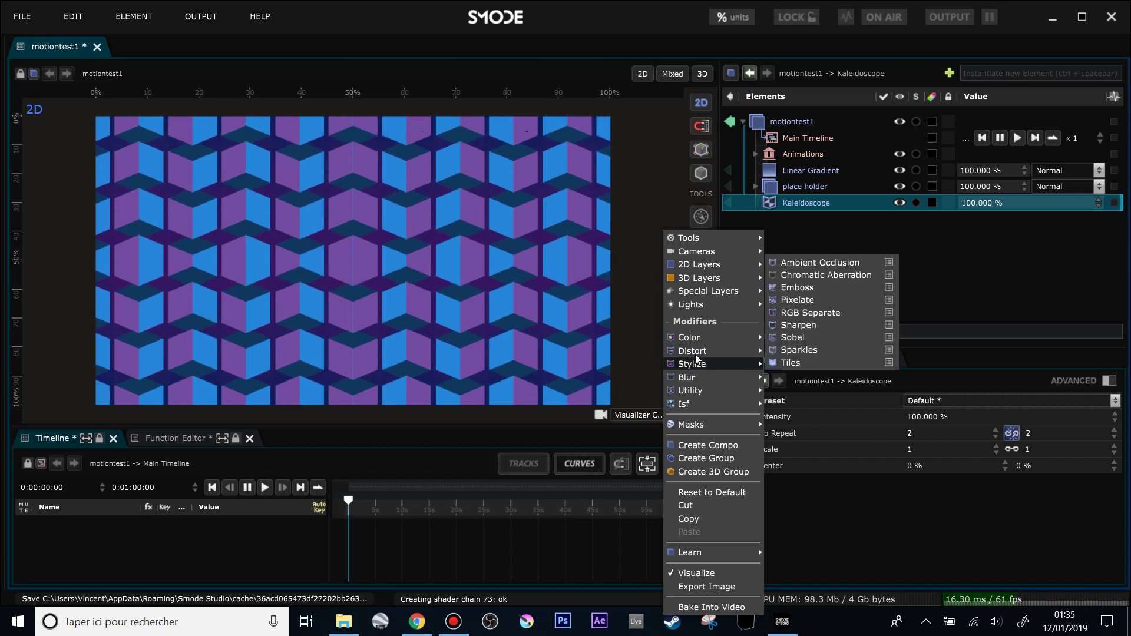
mouse_move(694, 351)
click(805, 262)
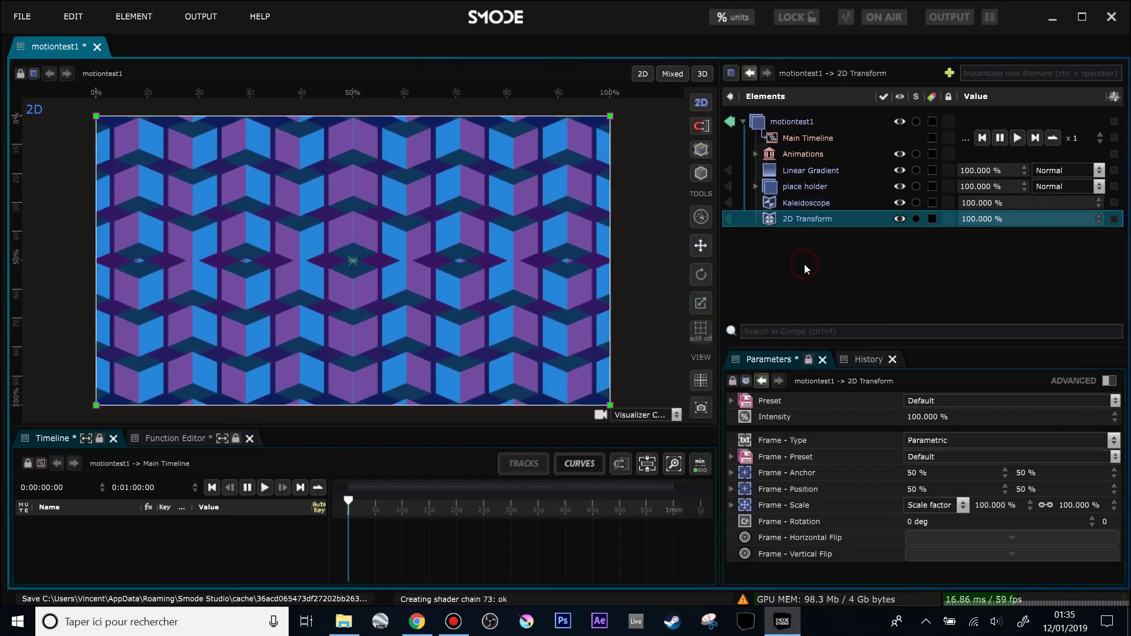
drag(916, 521, 1011, 535)
key(ctrl+z)
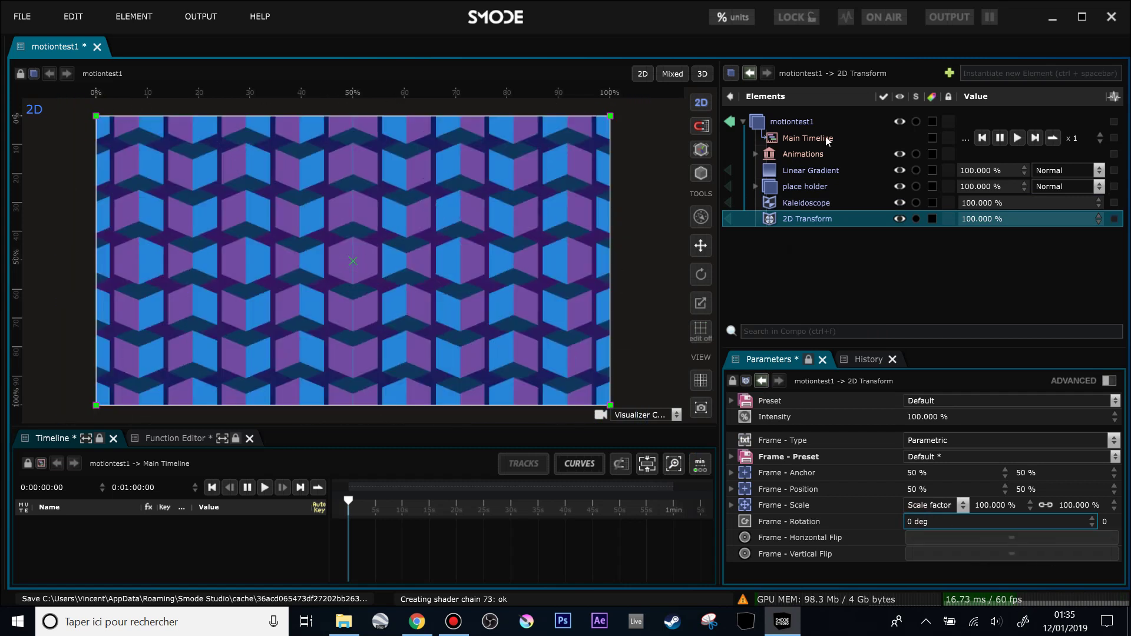
drag(782, 221, 779, 203)
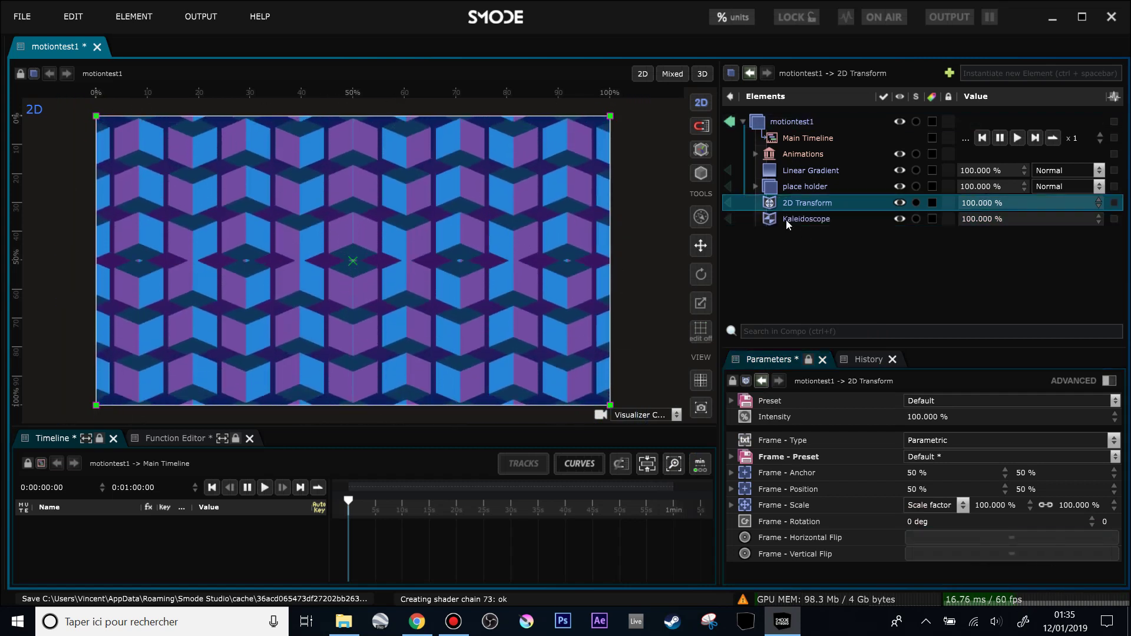
Step: Rotate the 2D Transform frame to 37.7°, save, and duplicate the Transform-Kaleidoscope pair
double_click(943, 522)
text(15)
key(Return)
drag(942, 522, 978, 521)
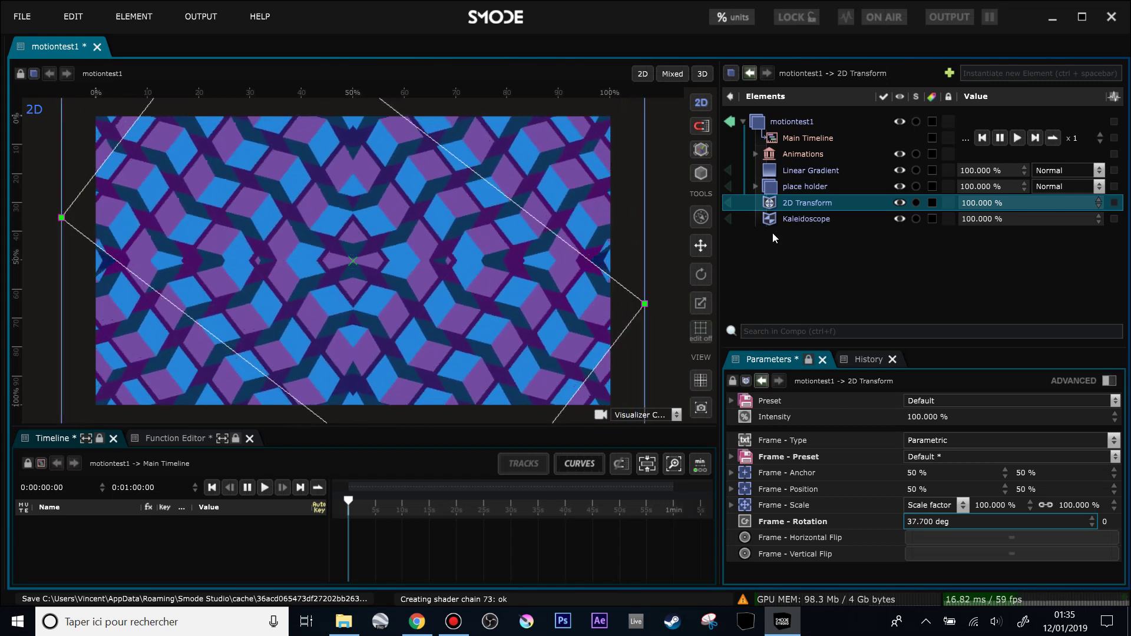
key(ctrl+s)
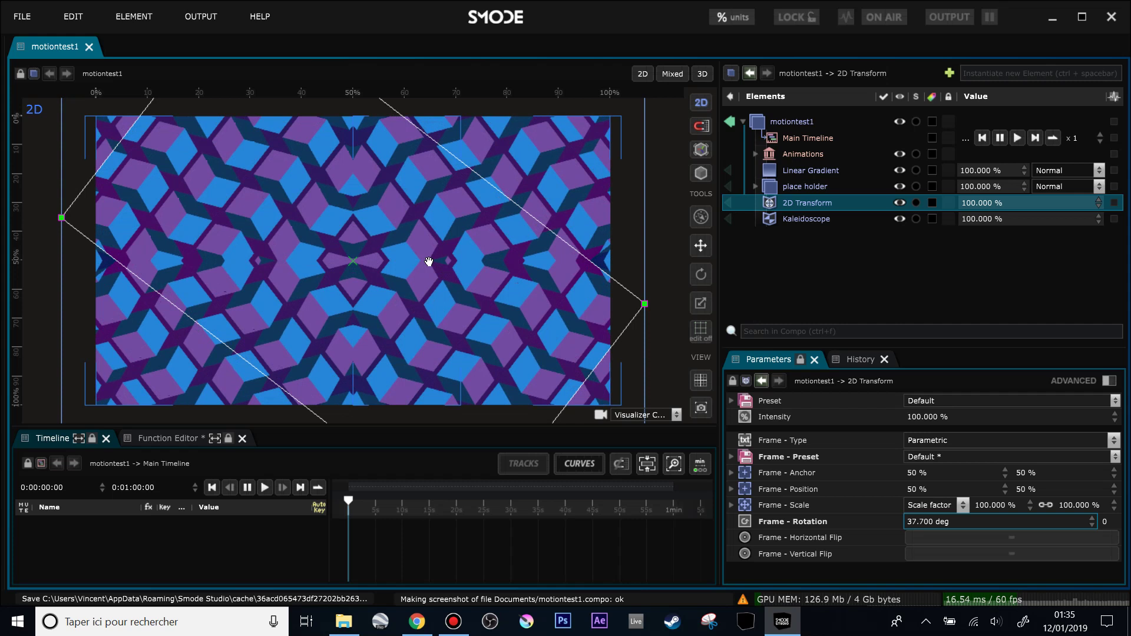
scroll(451, 256, down, 1)
drag(787, 202, 797, 271)
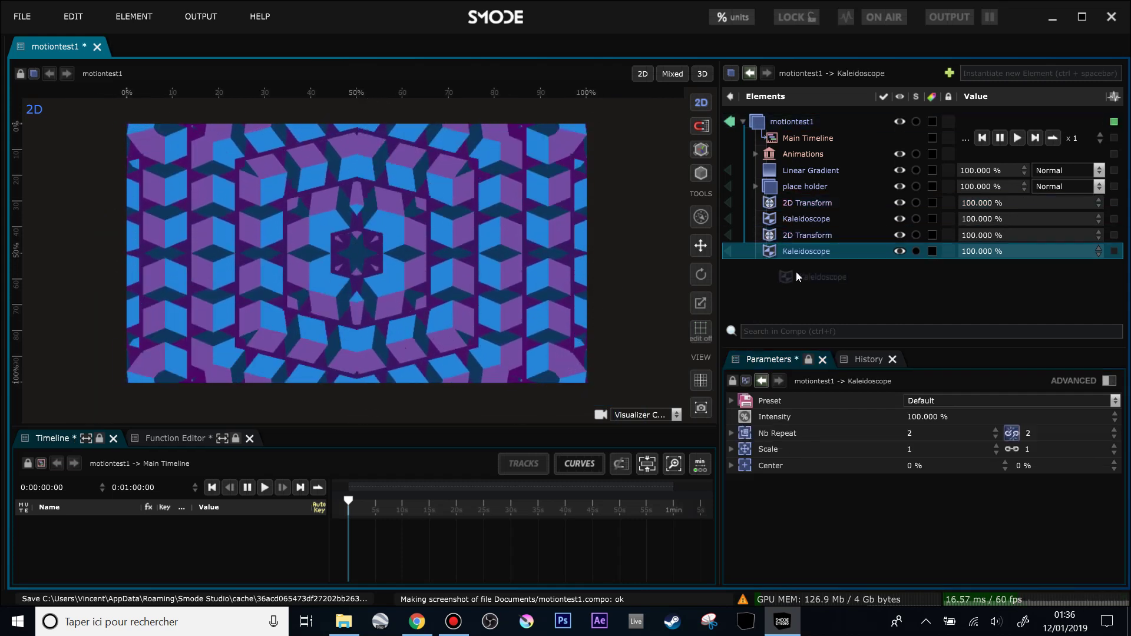
Step: Adjust the second 2D Transform's rotation and delete the duplicate Kaleidoscope
click(816, 237)
drag(942, 521, 940, 519)
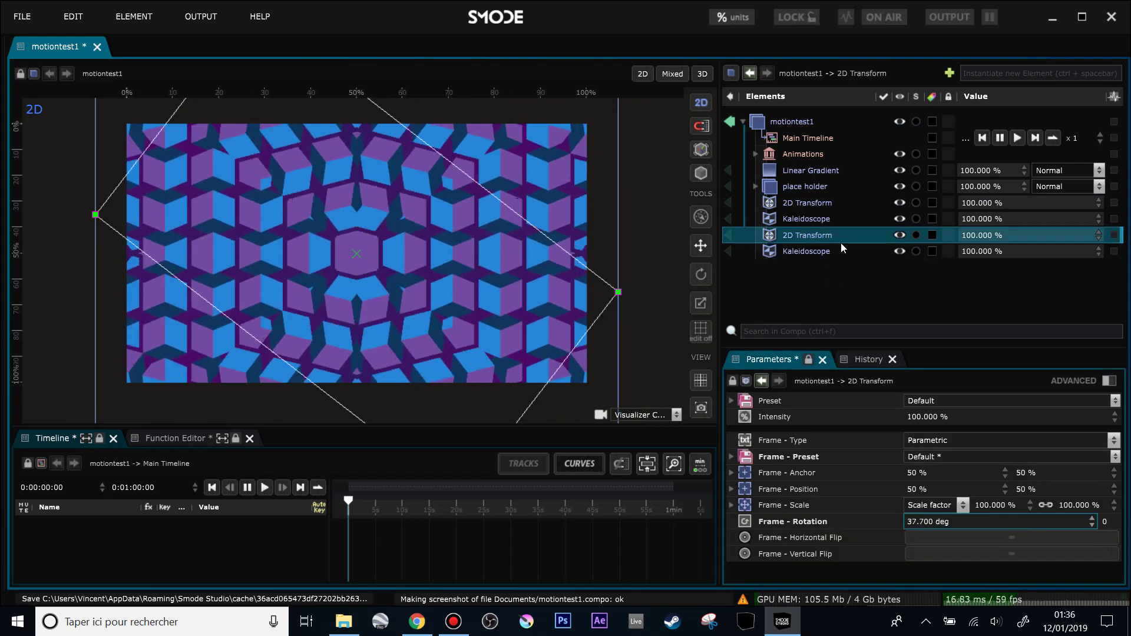
click(900, 251)
click(839, 252)
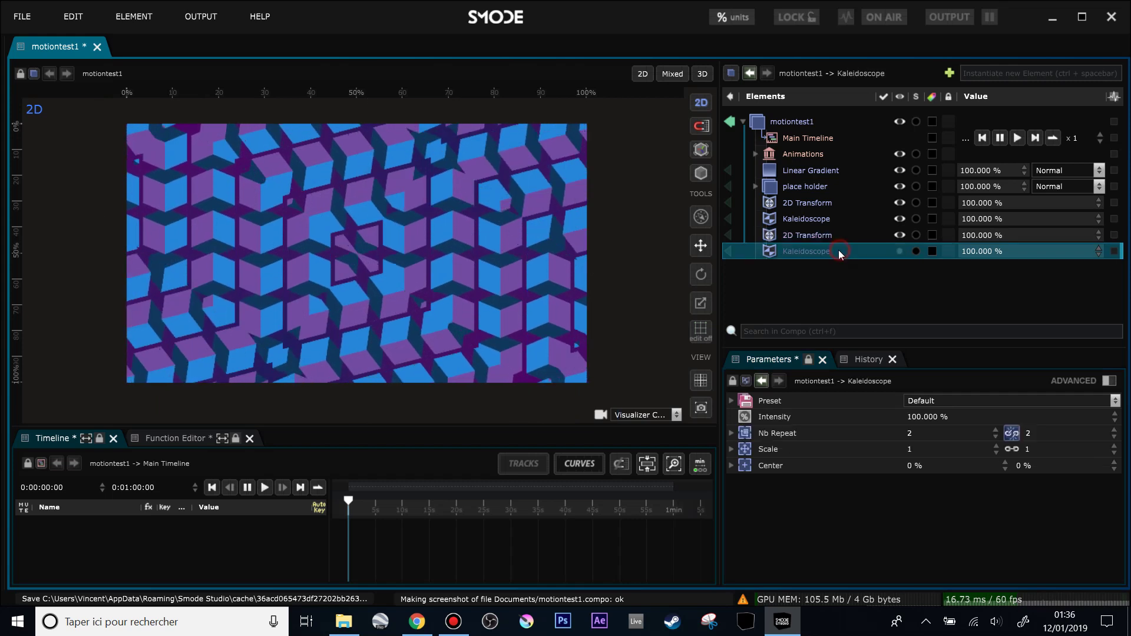
key(Delete)
key(Return)
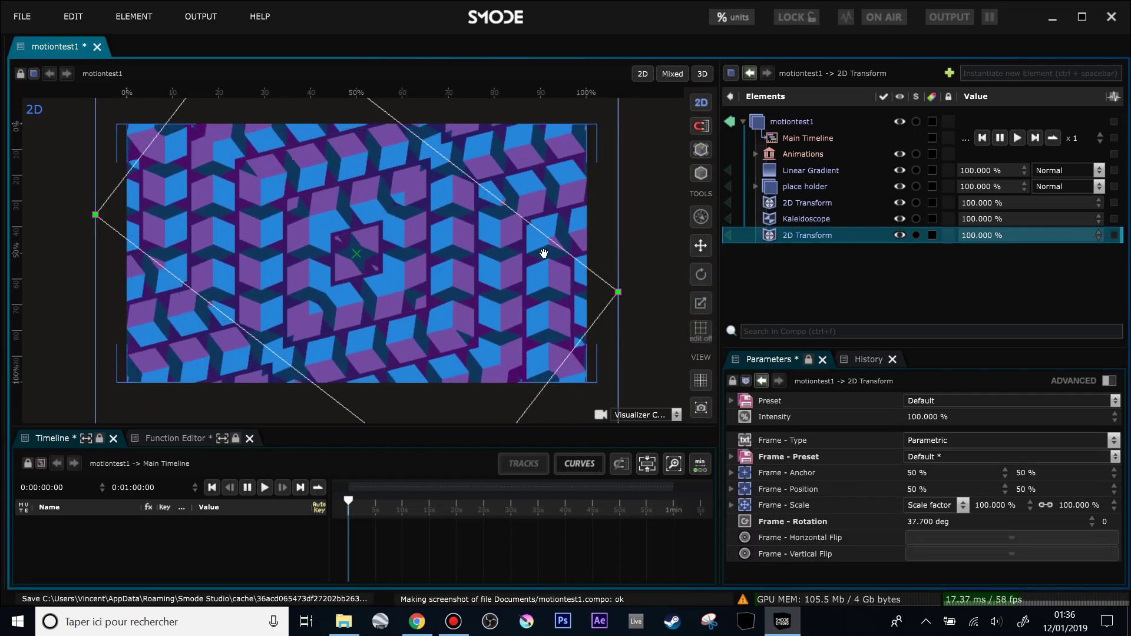
click(756, 187)
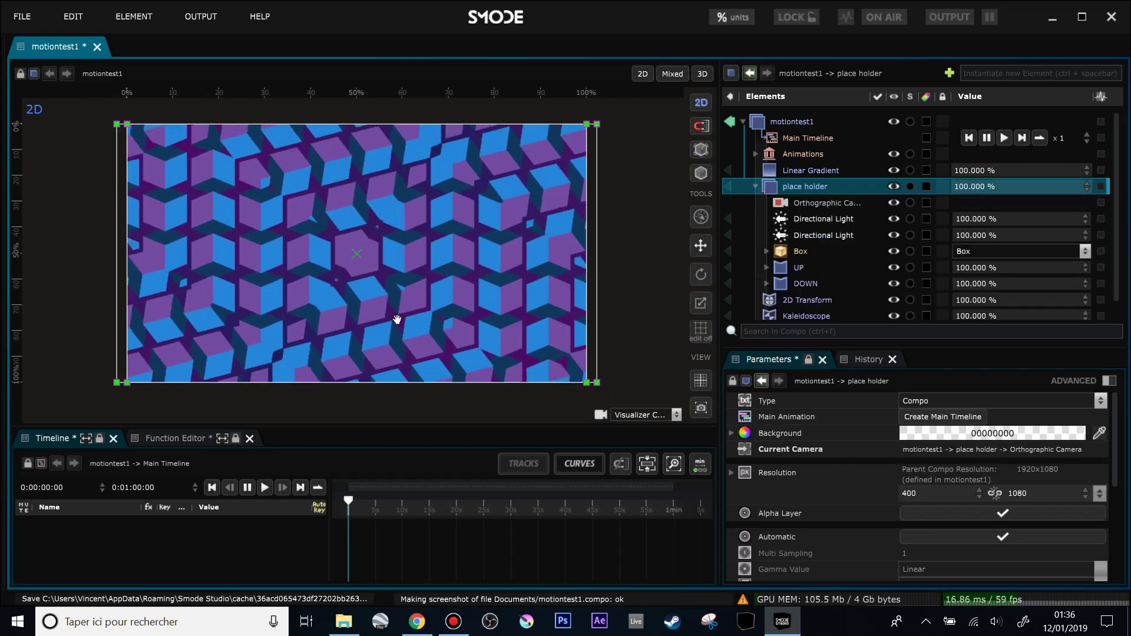
Step: Set the Box surface's Diffuse map to the live Video Input
click(766, 251)
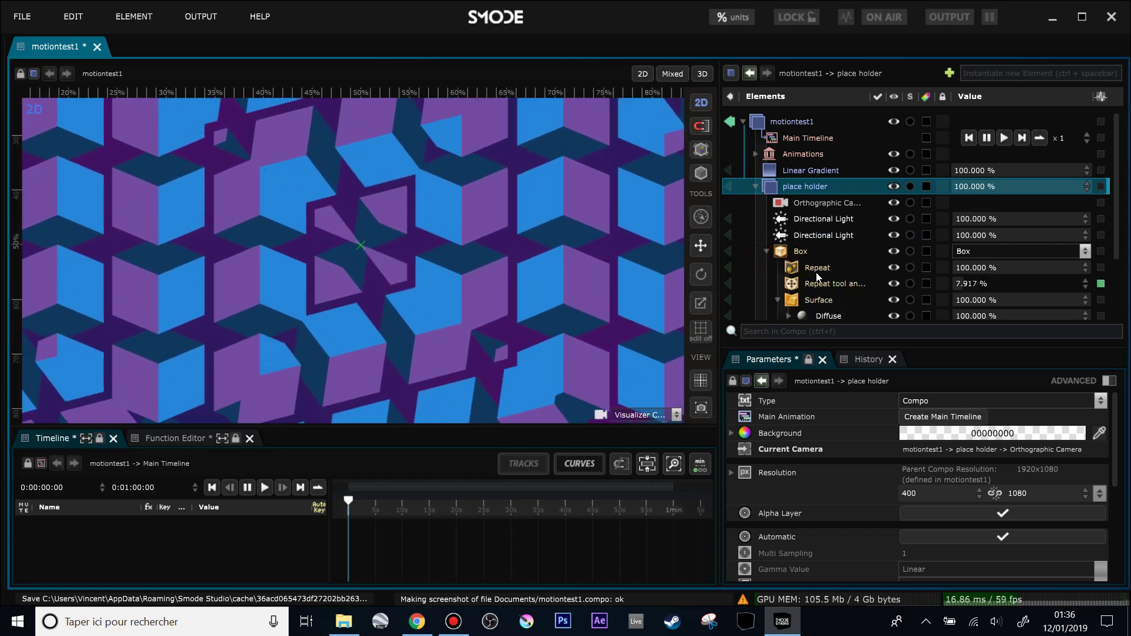
scroll(793, 235, down, 3)
click(790, 231)
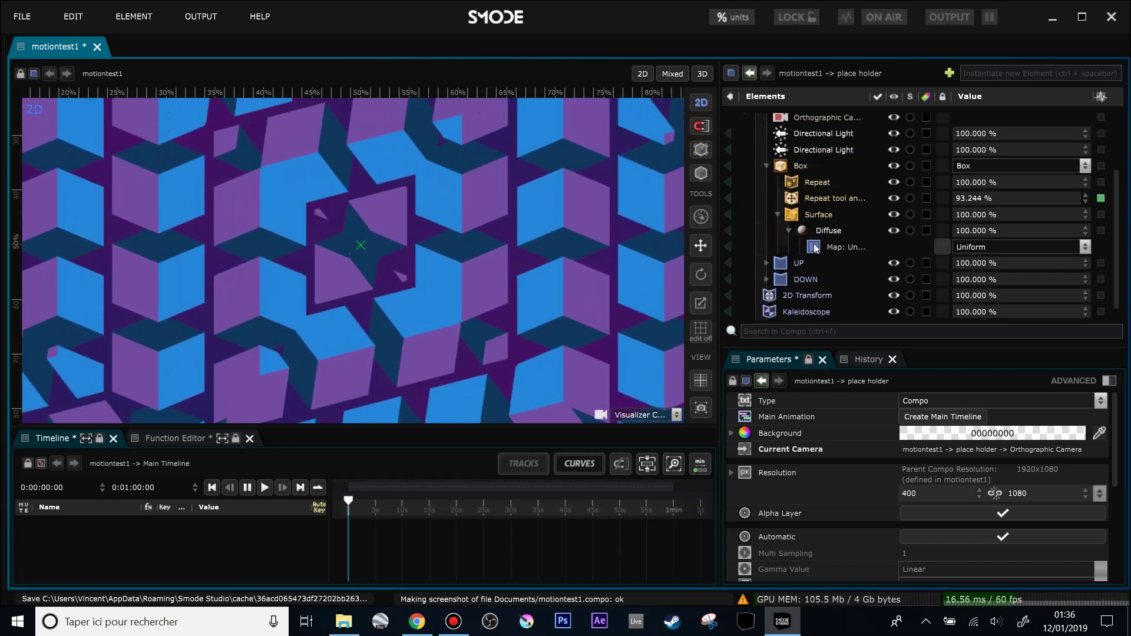
click(1001, 247)
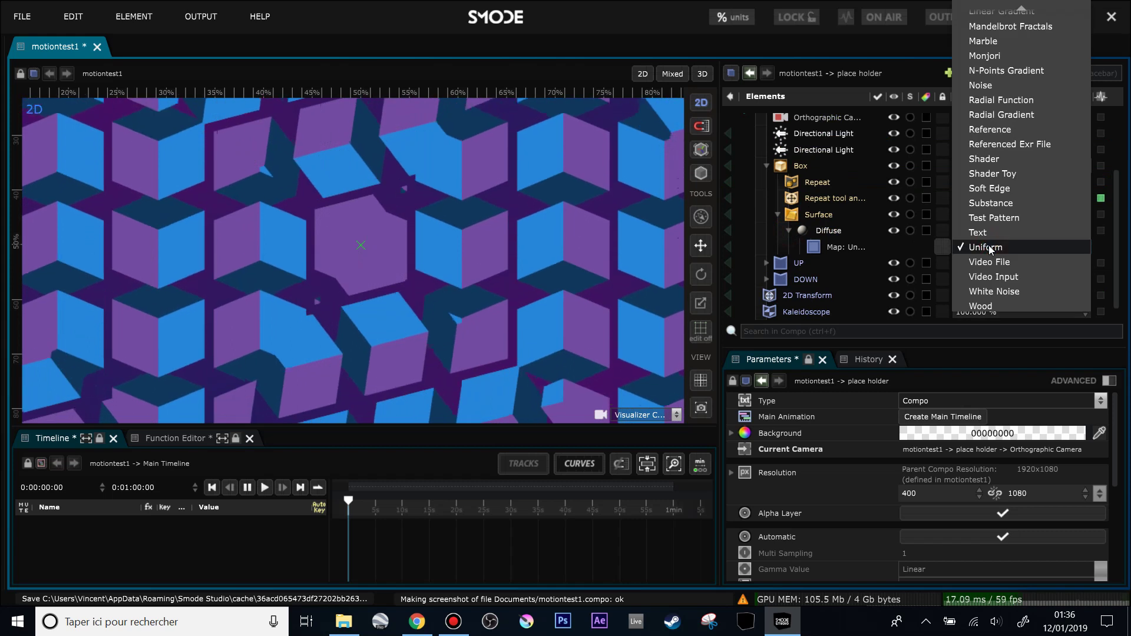
click(993, 277)
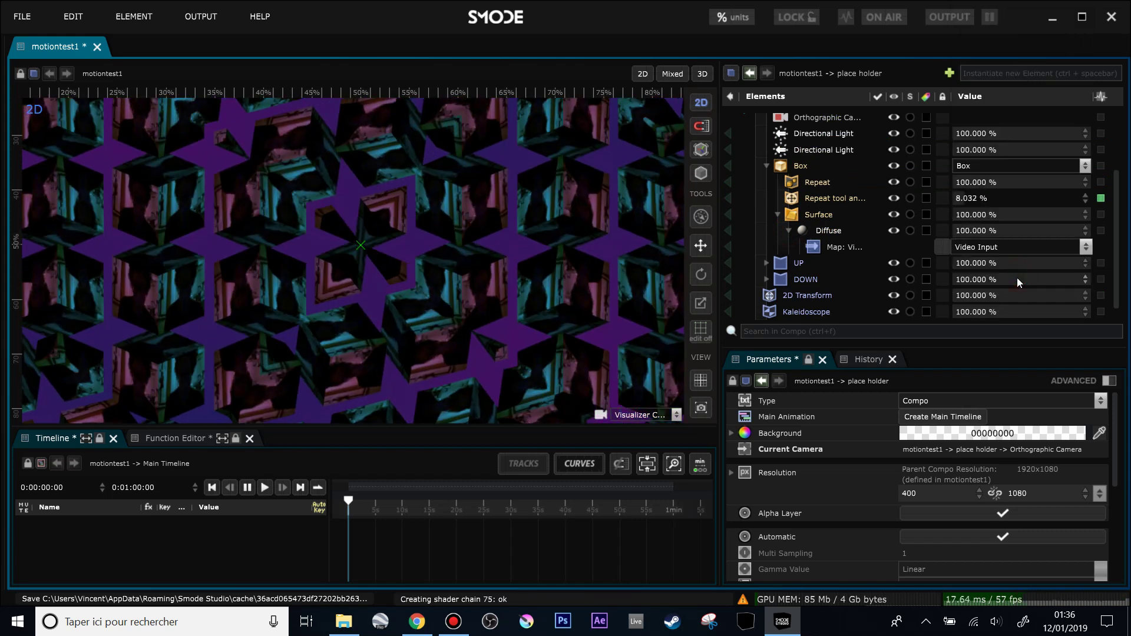
Step: Raise the Box surface's Auto Illuminate to 100% so the video-textured cubes glow
scroll(406, 268, up, 2)
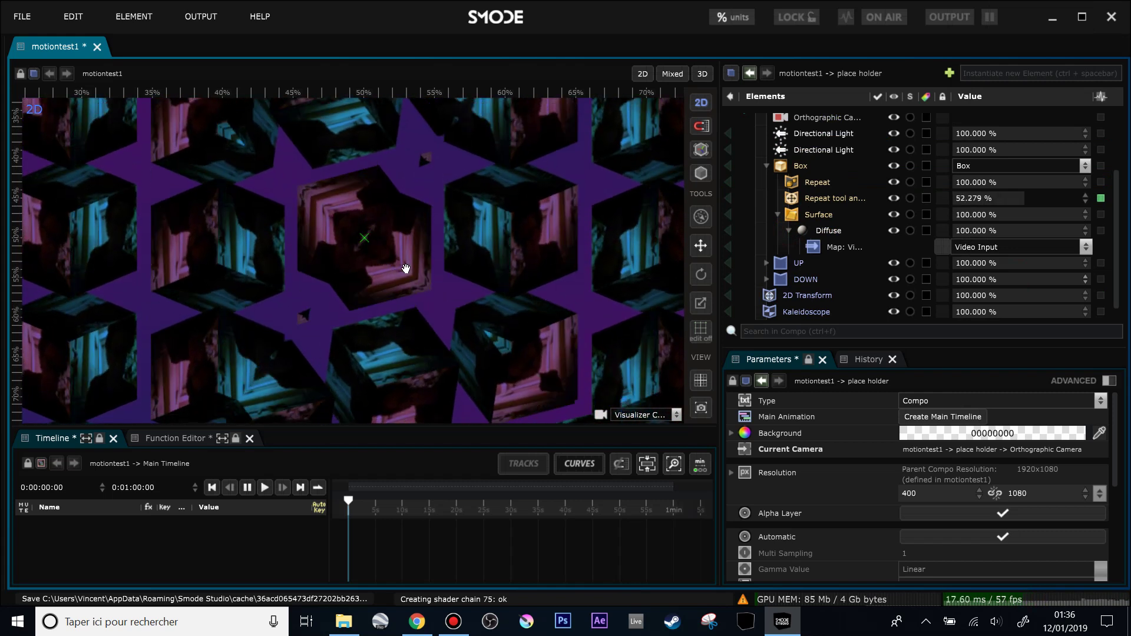
scroll(405, 268, down, 5)
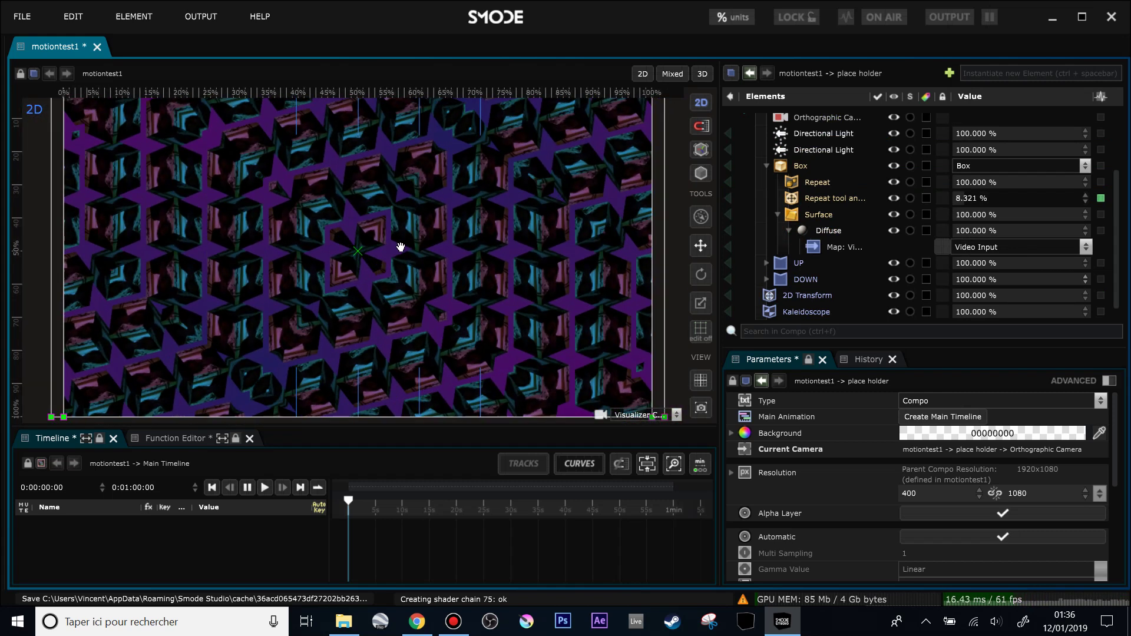
scroll(397, 233, up, 1)
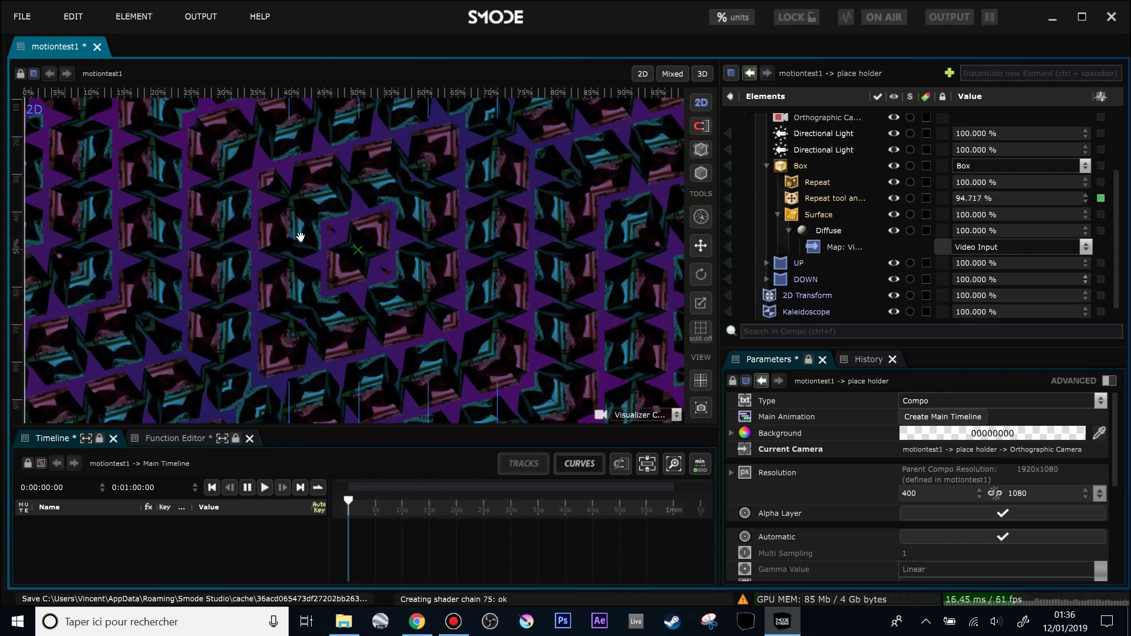
click(816, 215)
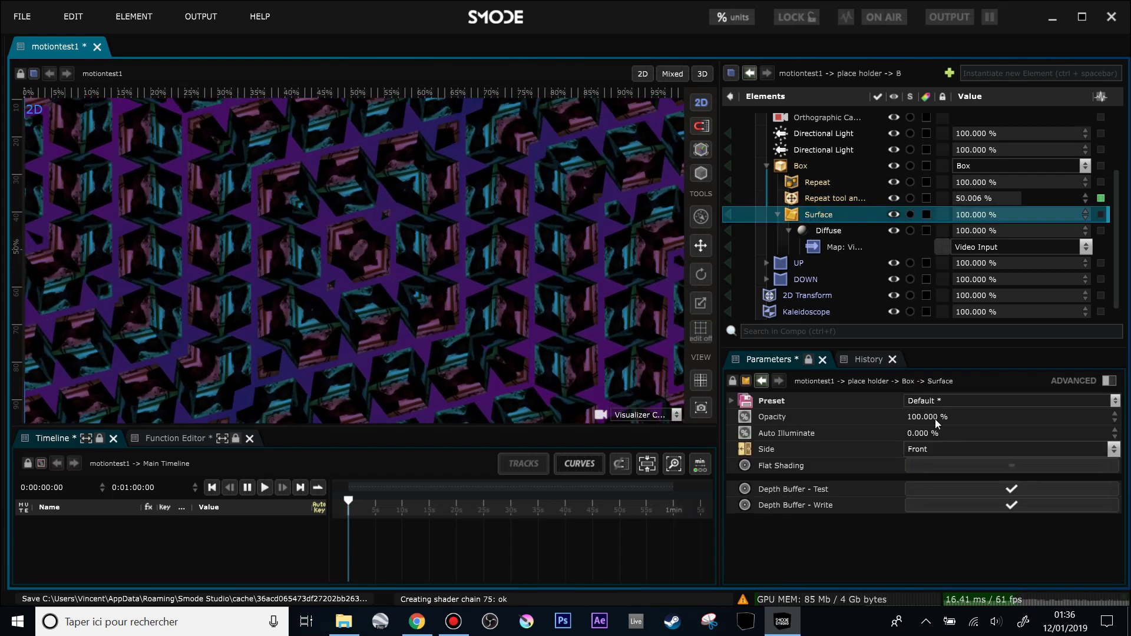
click(961, 433)
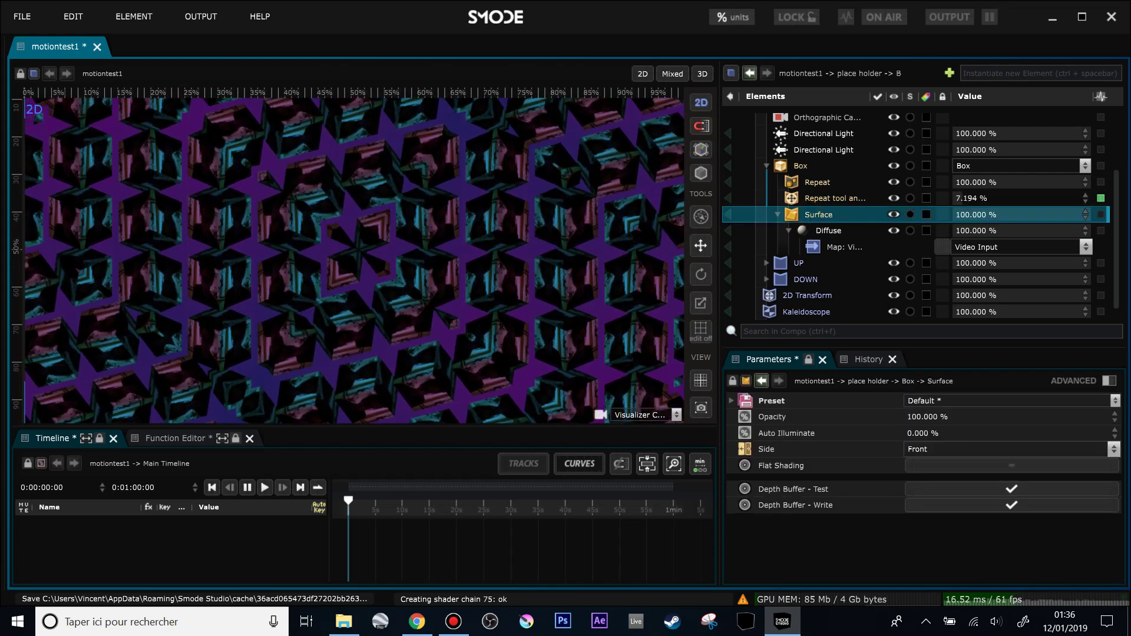
text(100)
key(Return)
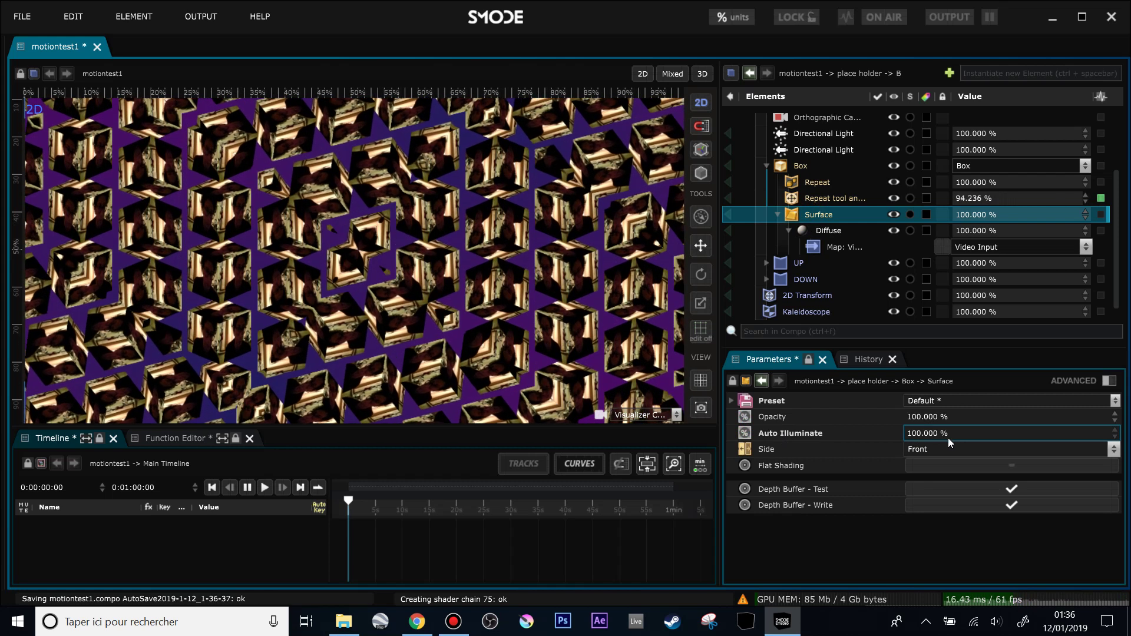
click(919, 247)
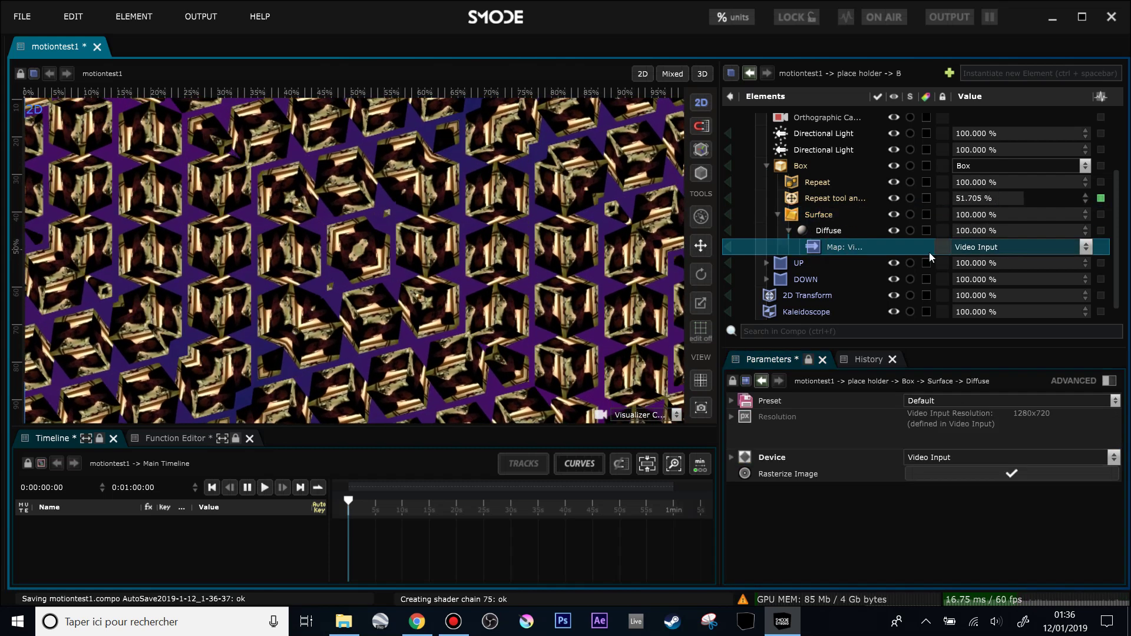
click(73, 16)
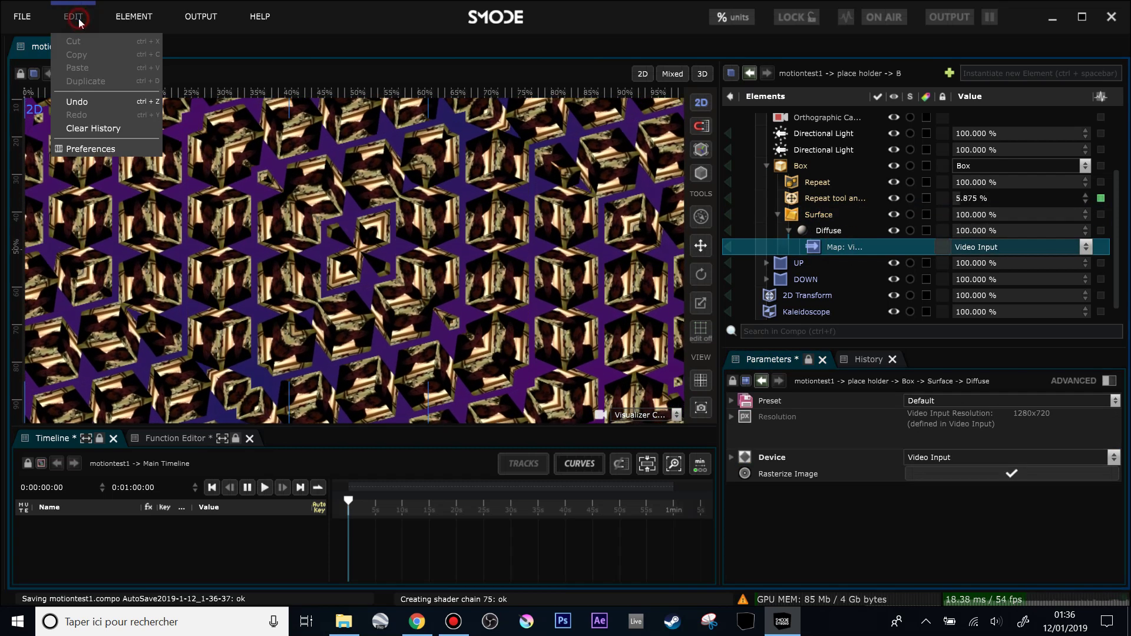
click(91, 149)
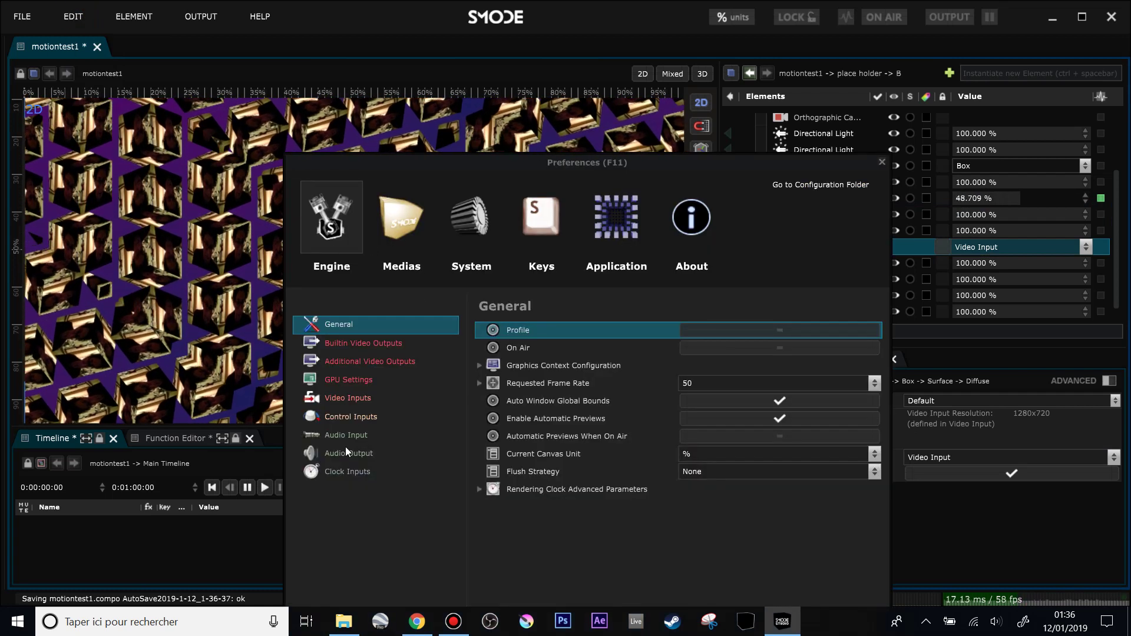
click(344, 400)
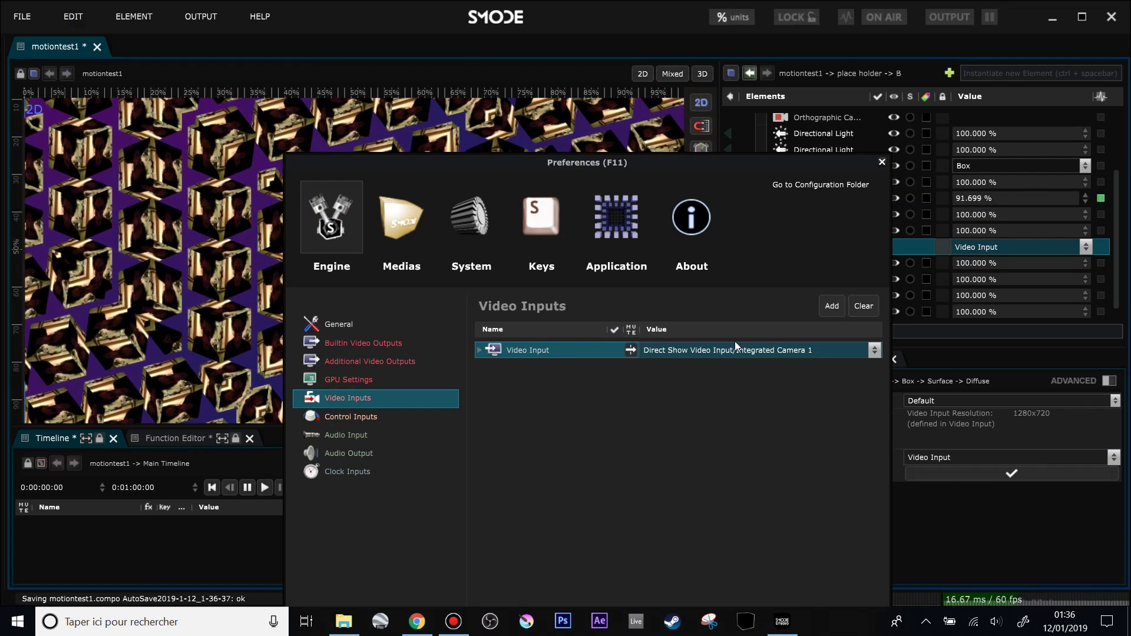
click(882, 162)
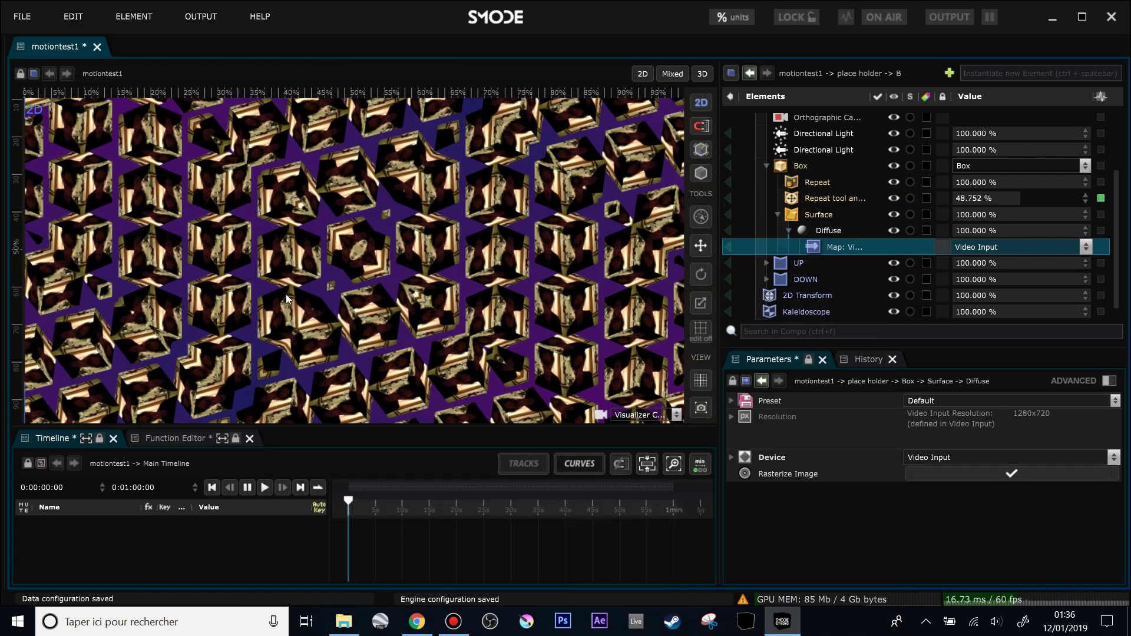
Step: Replace the Diffuse map's Video Input with a white Uniform colour
click(1068, 248)
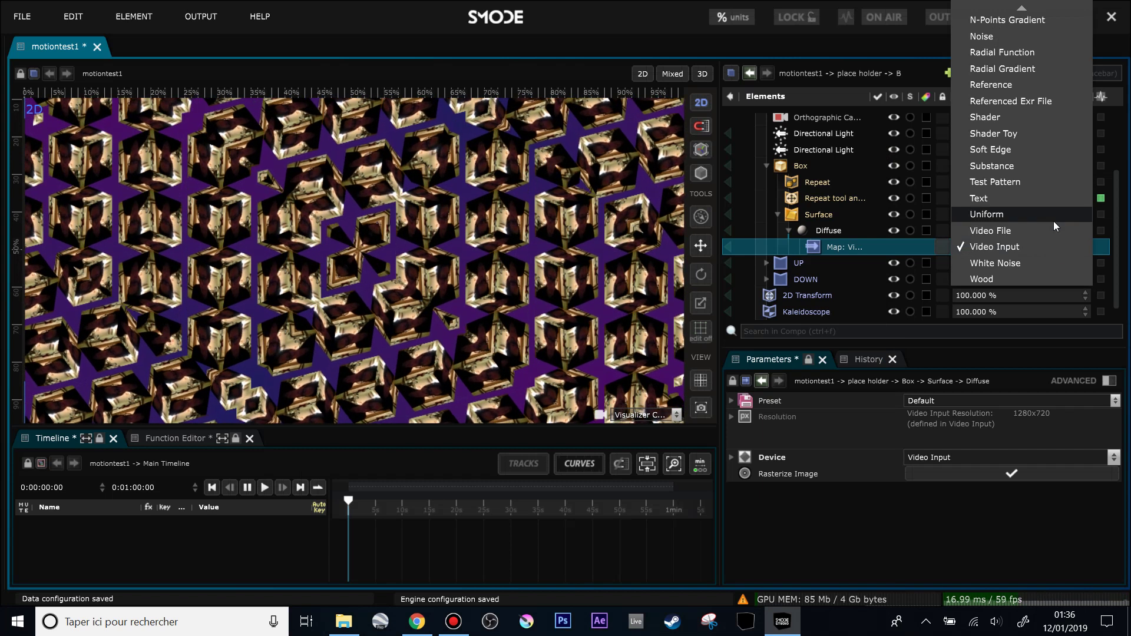
scroll(1024, 37, up, 5)
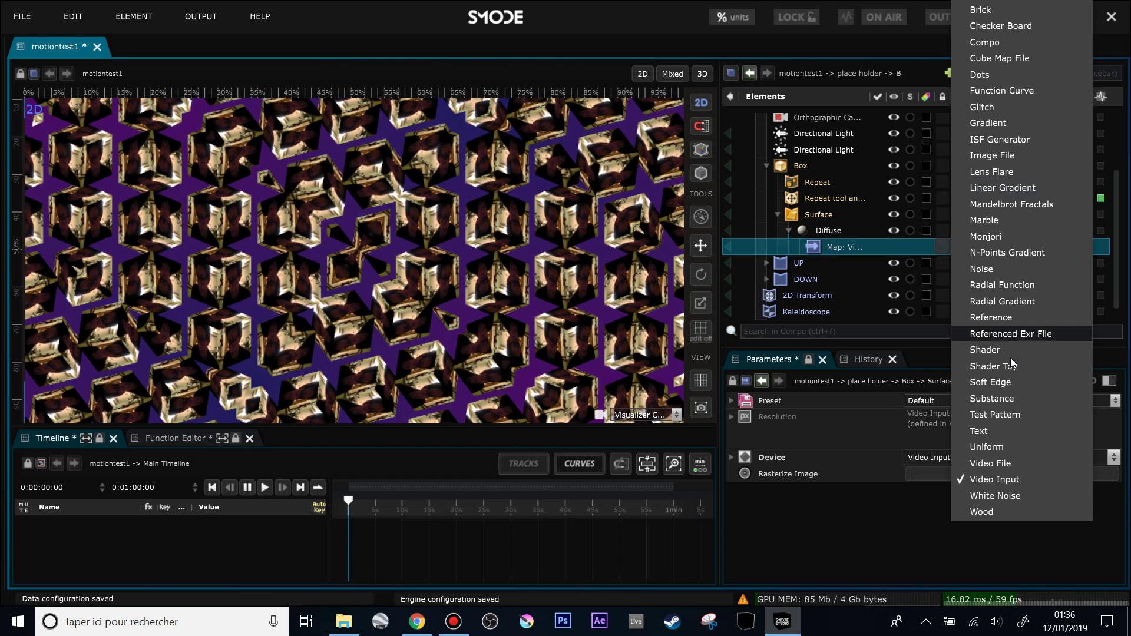
click(1002, 446)
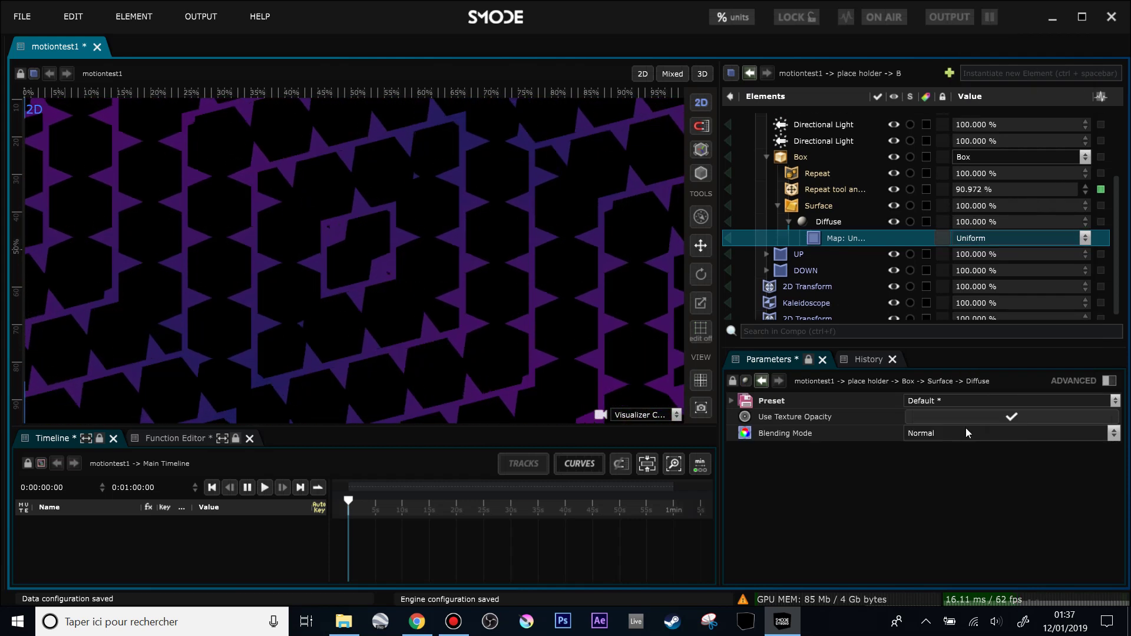
click(828, 236)
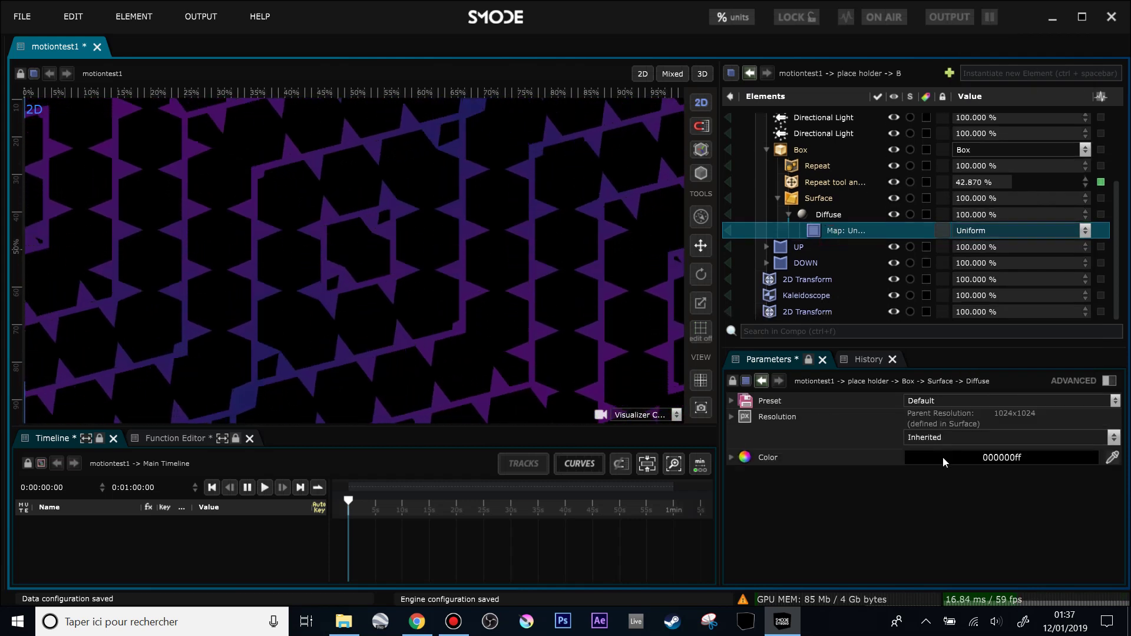
click(944, 457)
click(908, 451)
Step: Lower the Box surface's Auto Illuminate back to 0%
click(820, 199)
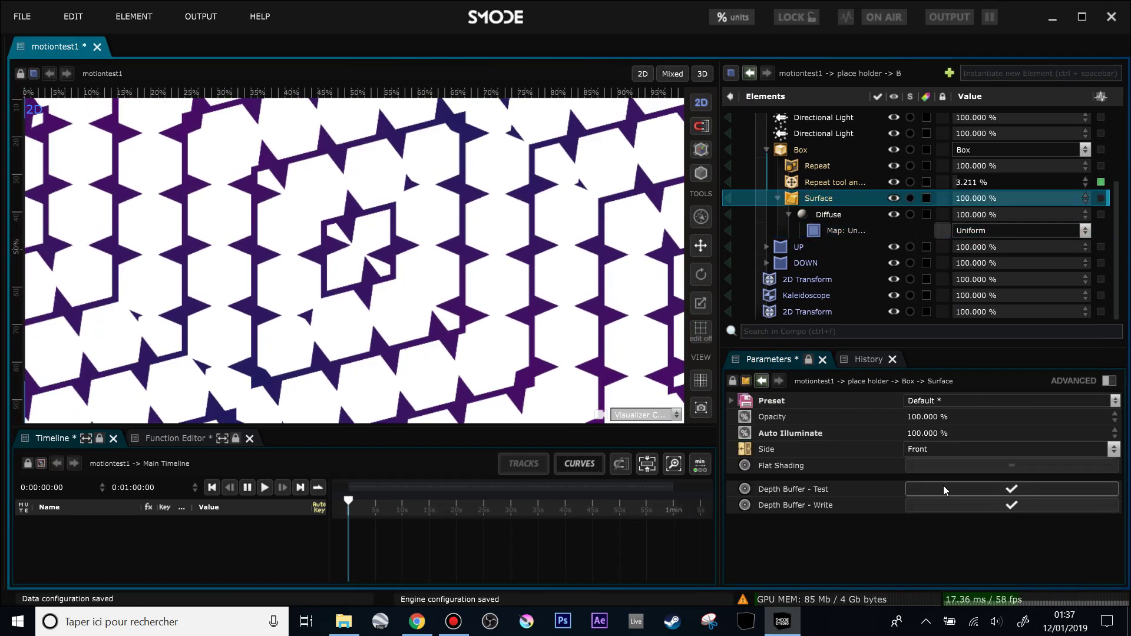
drag(943, 433, 901, 433)
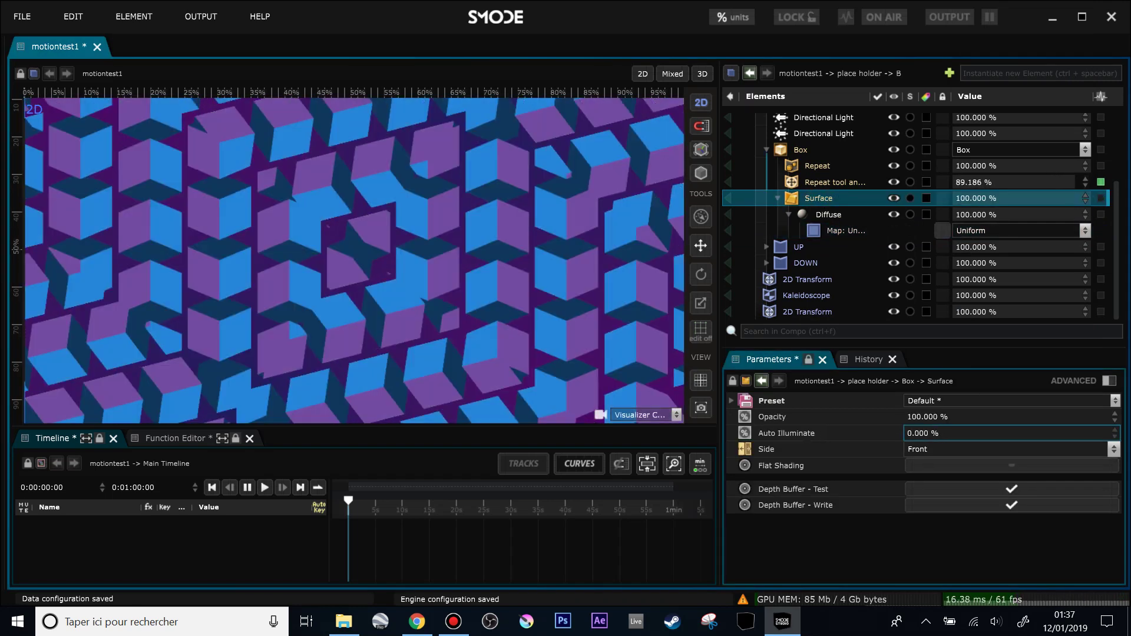
scroll(413, 235, down, 3)
scroll(413, 235, up, 2)
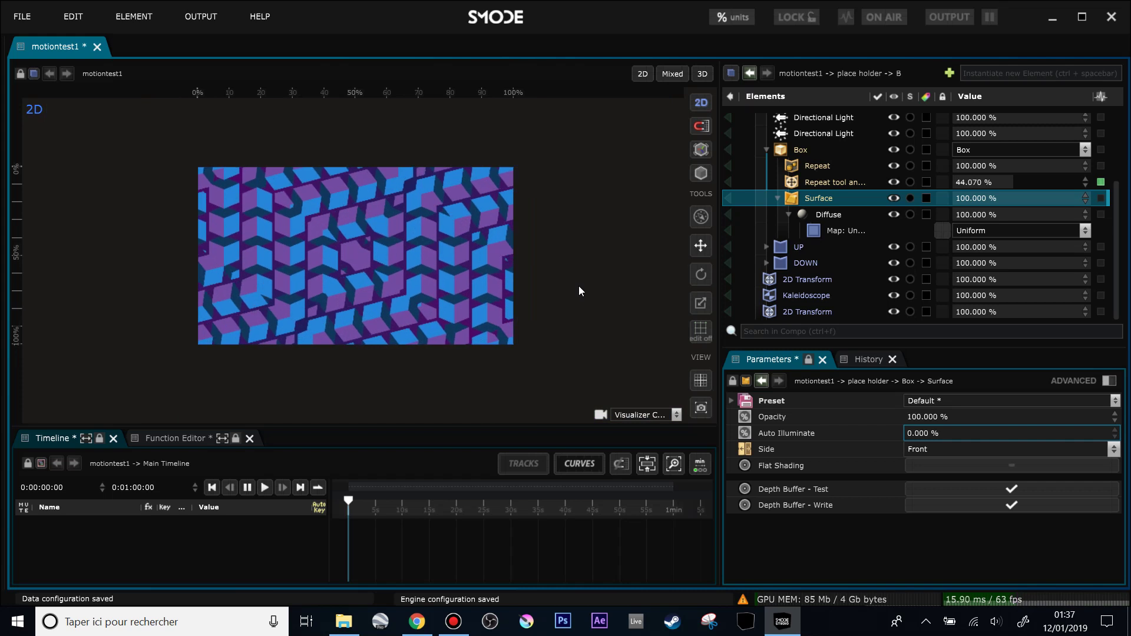
Step: Collapse the Box and place holder rows and save the composition with Ctrl+S
click(767, 151)
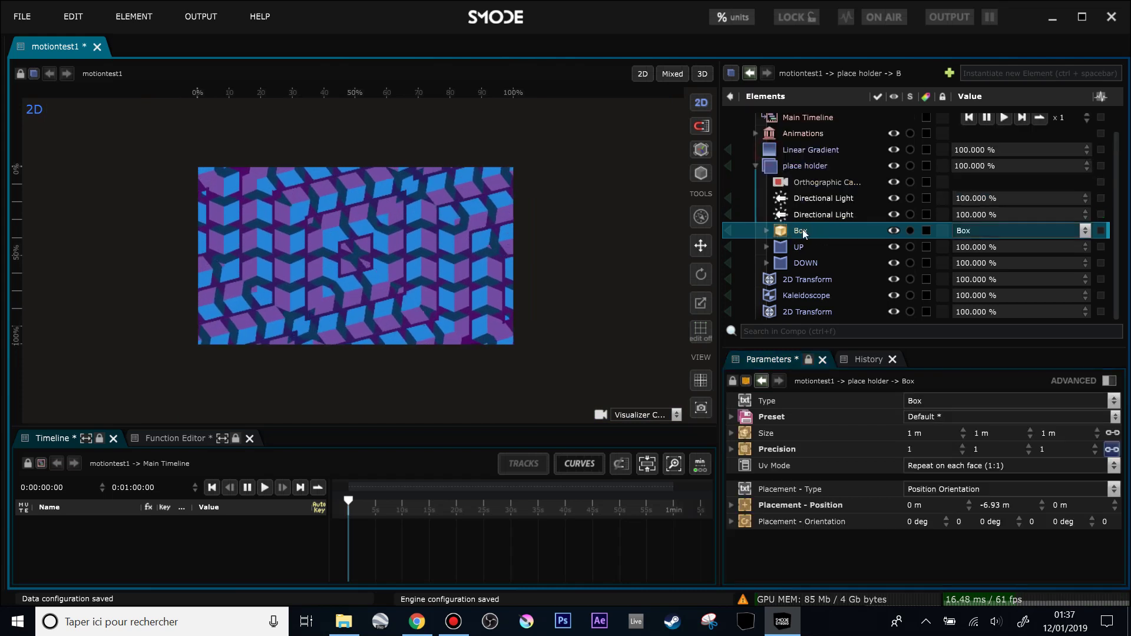
click(753, 166)
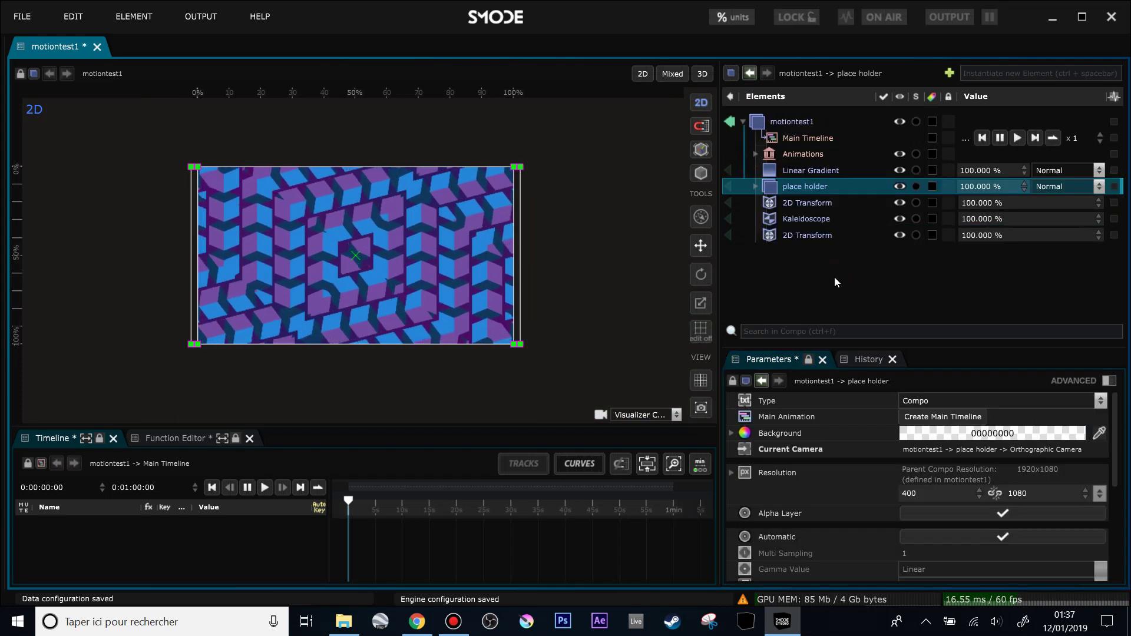
key(ctrl+s)
scroll(492, 270, up, 2)
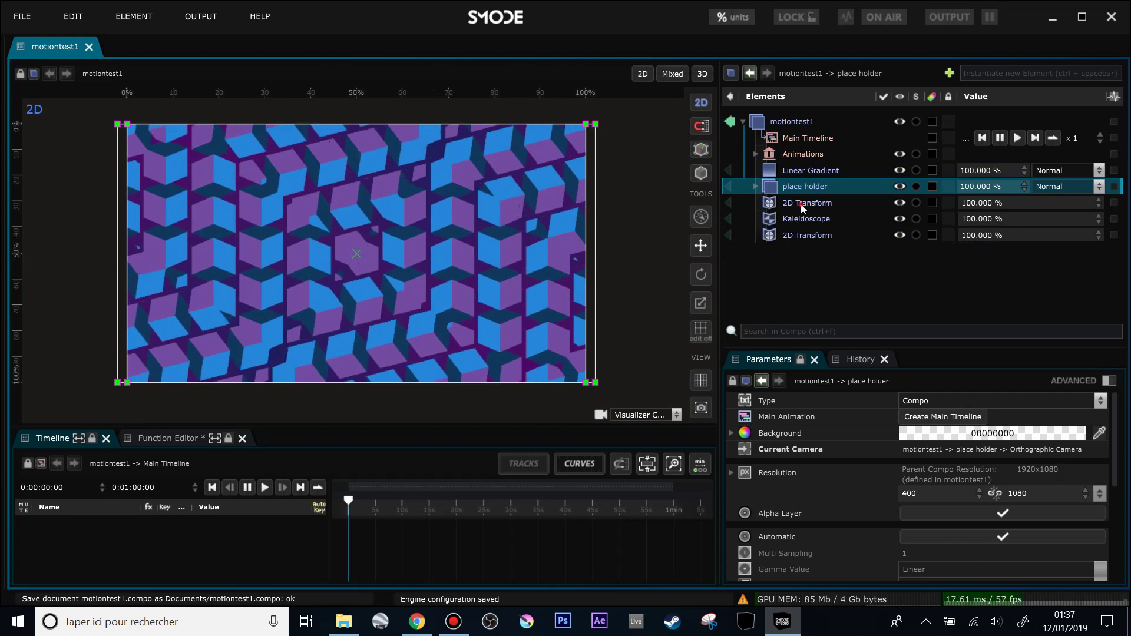
Step: Disable both 2D Transform modifiers and the Kaleidoscope with Ctrl+E
click(819, 203)
shift+click(808, 238)
key(ctrl+e)
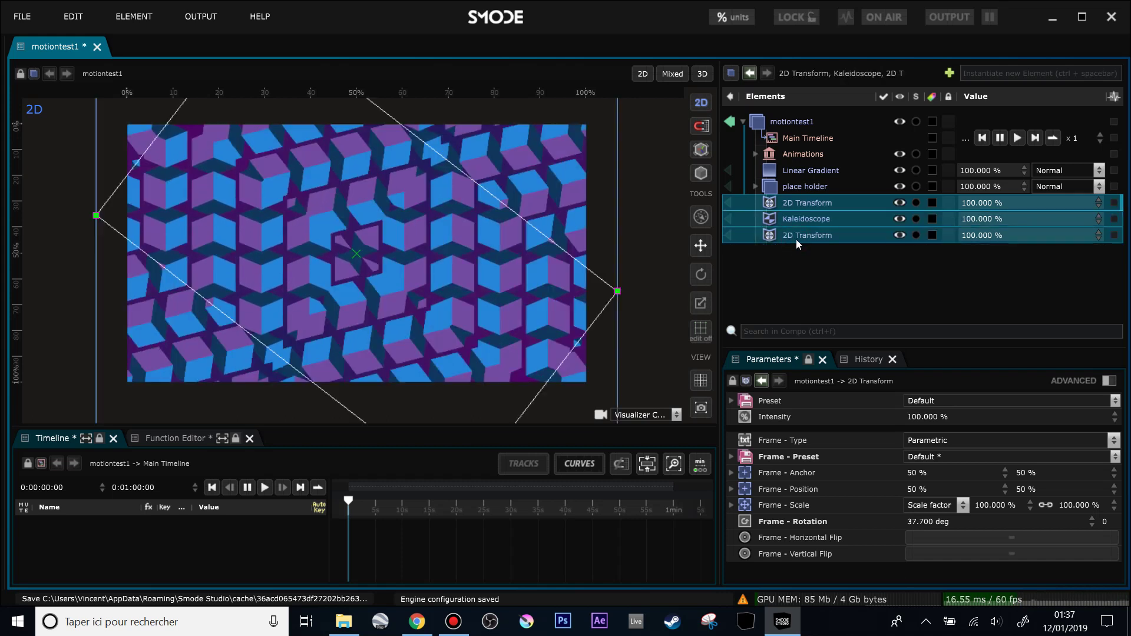
click(796, 203)
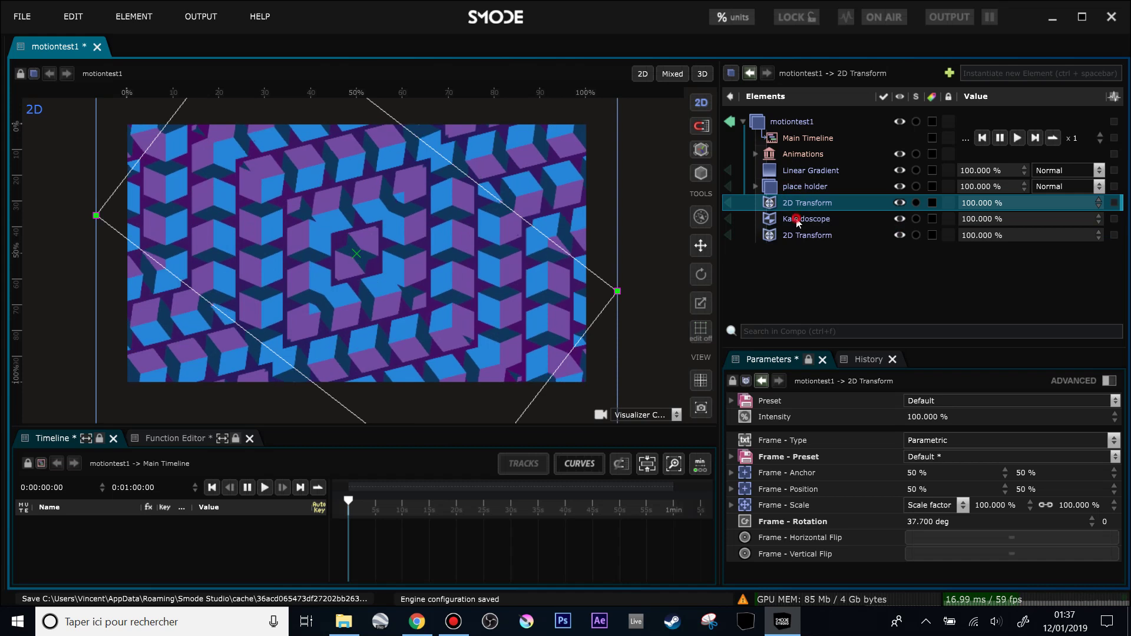
click(797, 219)
key(Down)
click(795, 220)
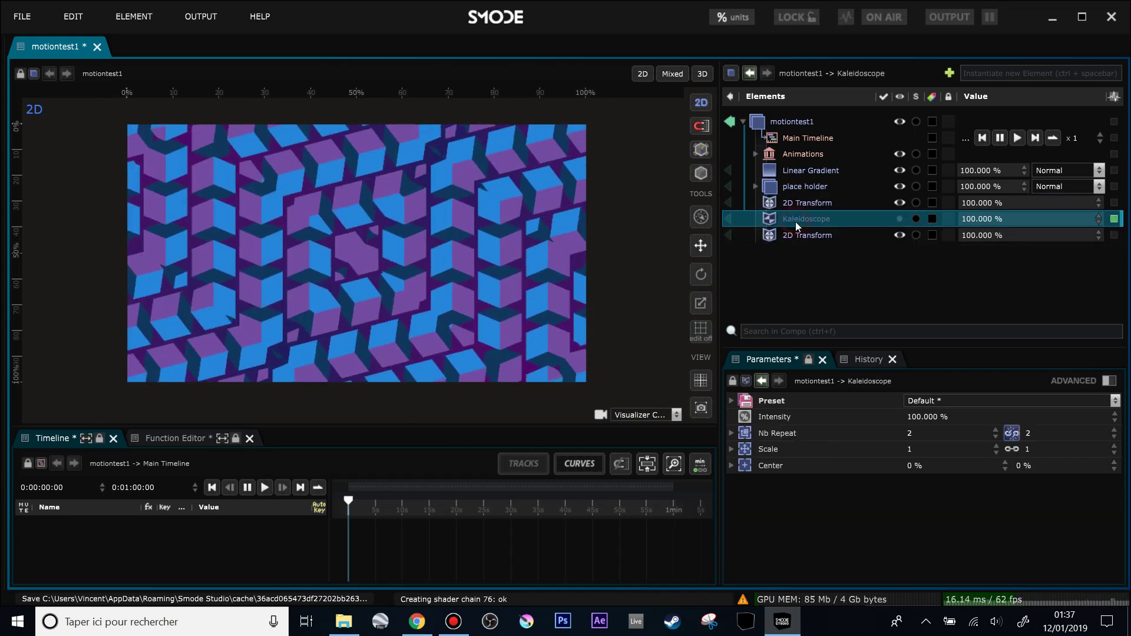
click(795, 205)
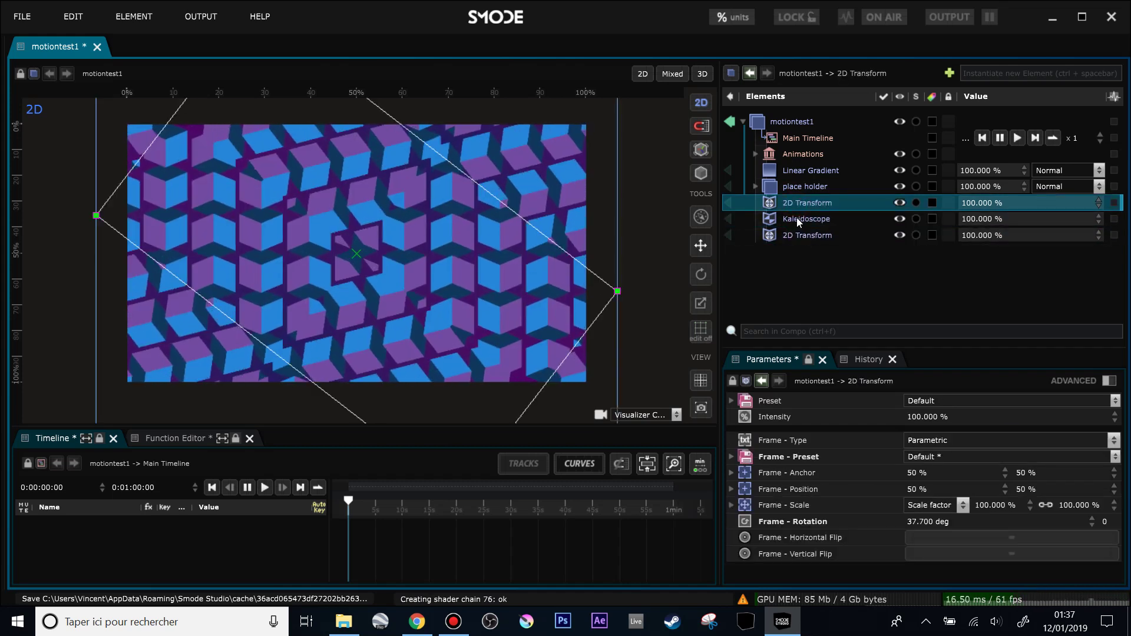
shift+click(807, 235)
key(ctrl+e)
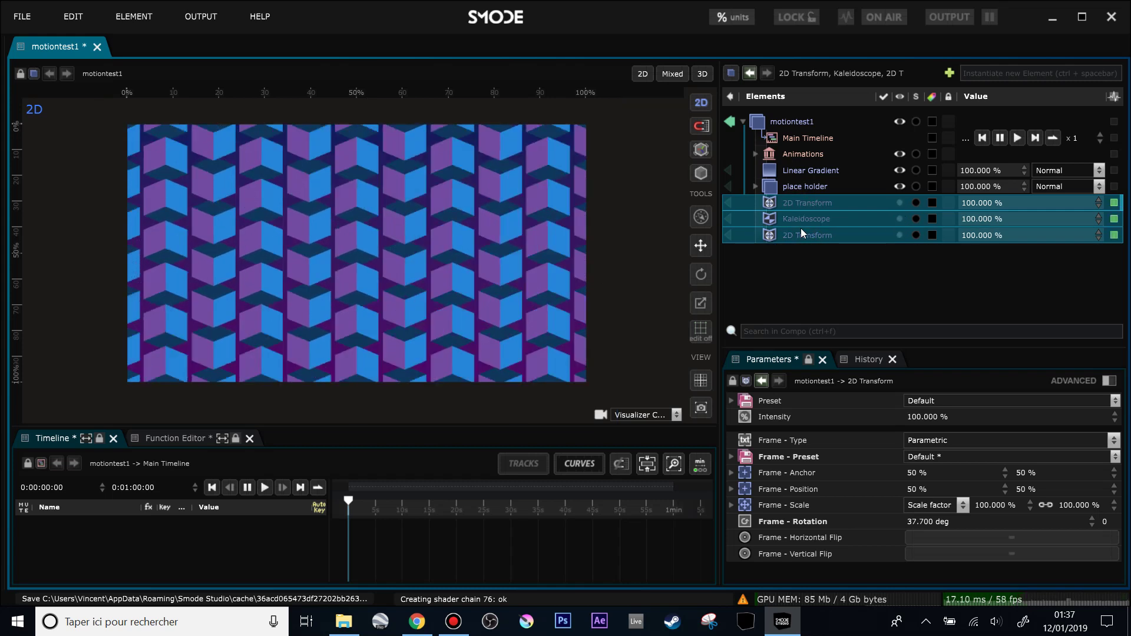
right_click(780, 124)
Step: Add a new 2D Transform at the top of the stack with Frame Position X at 41%
mouse_move(733, 247)
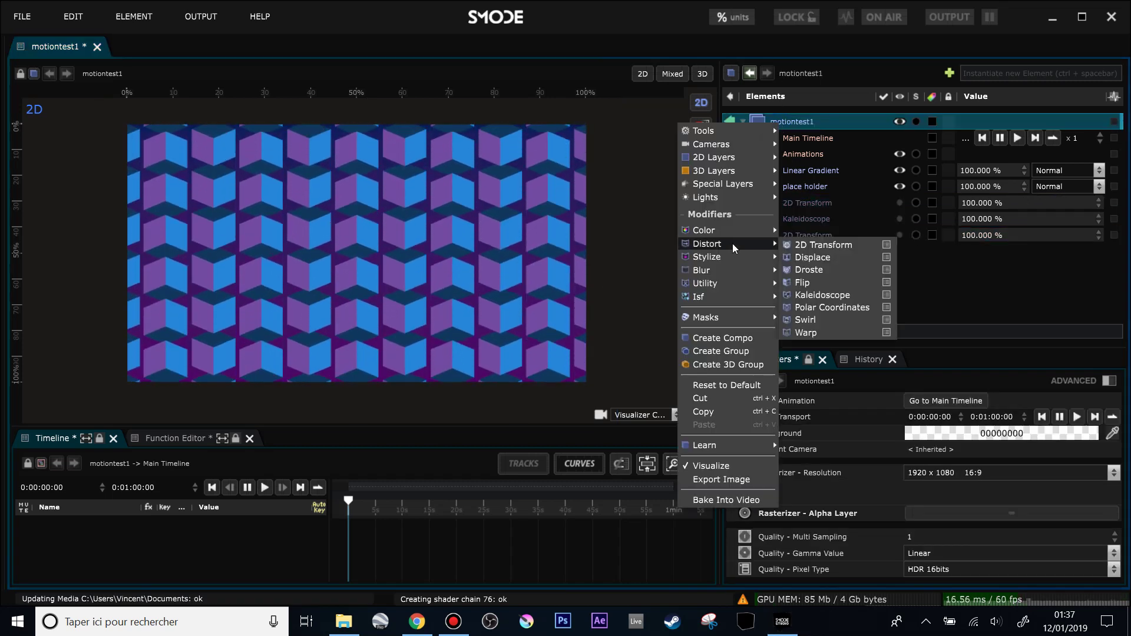
click(804, 244)
drag(784, 251, 793, 205)
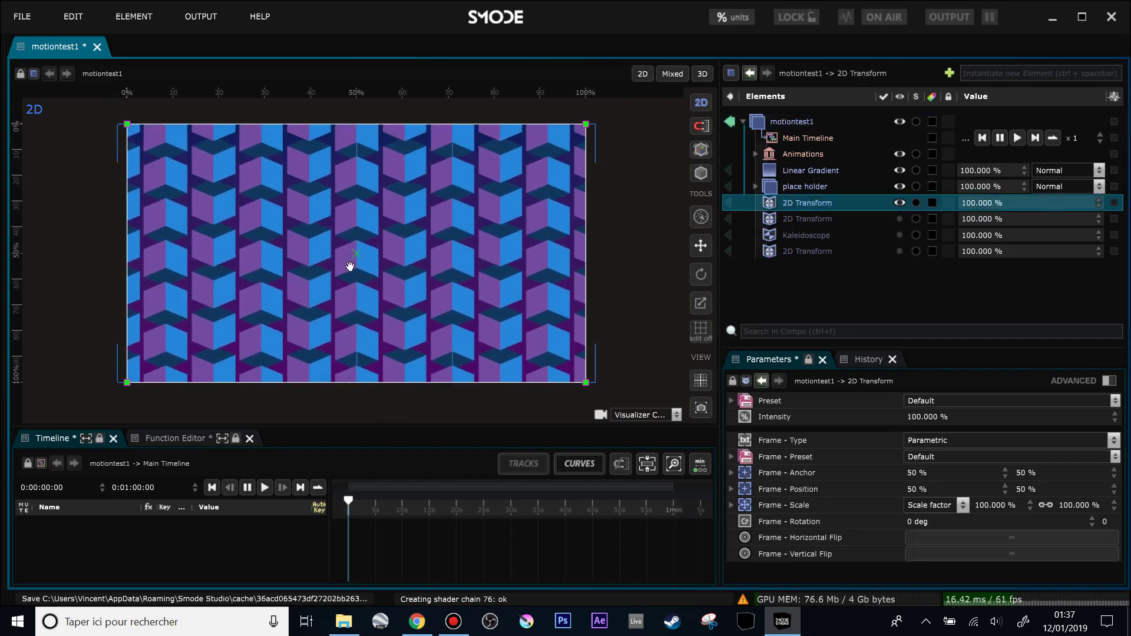
drag(926, 489, 916, 489)
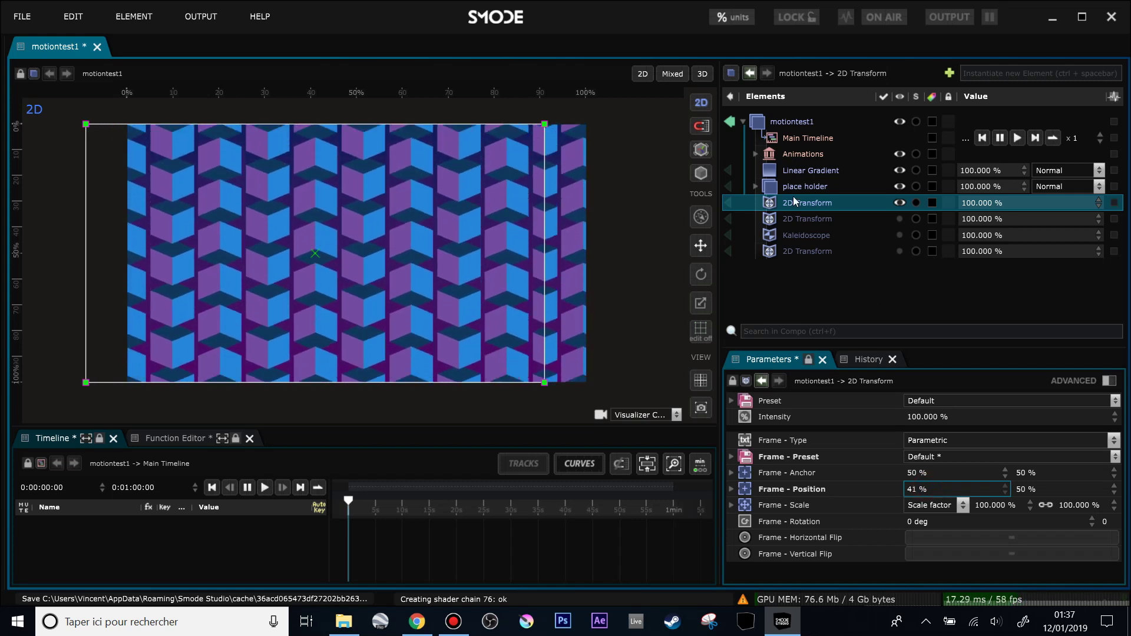
right_click(776, 202)
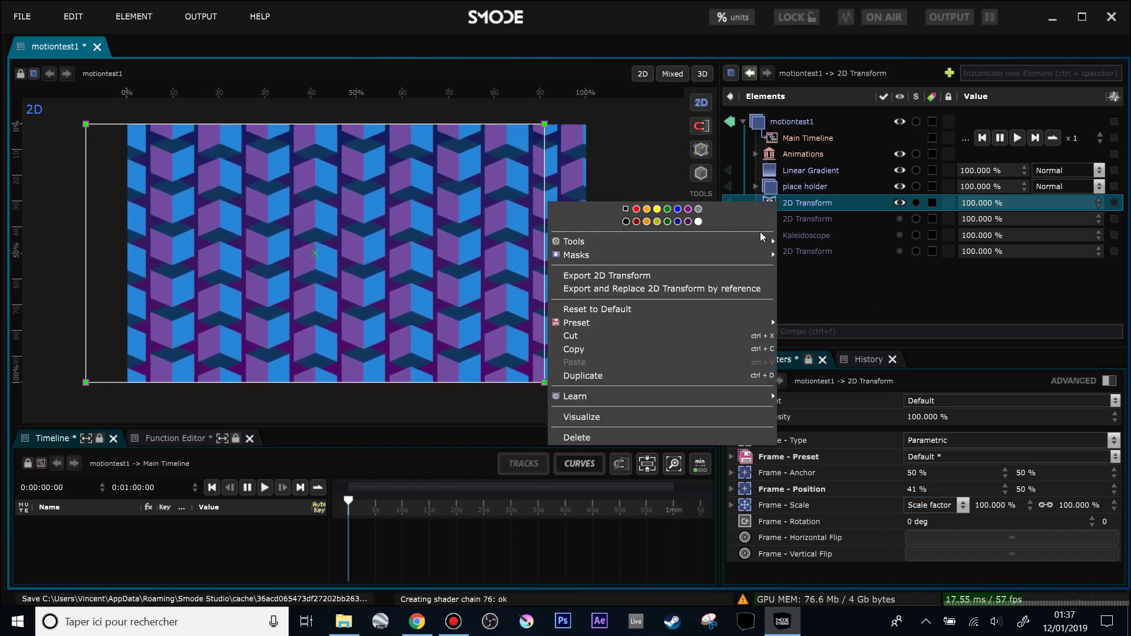
mouse_move(763, 255)
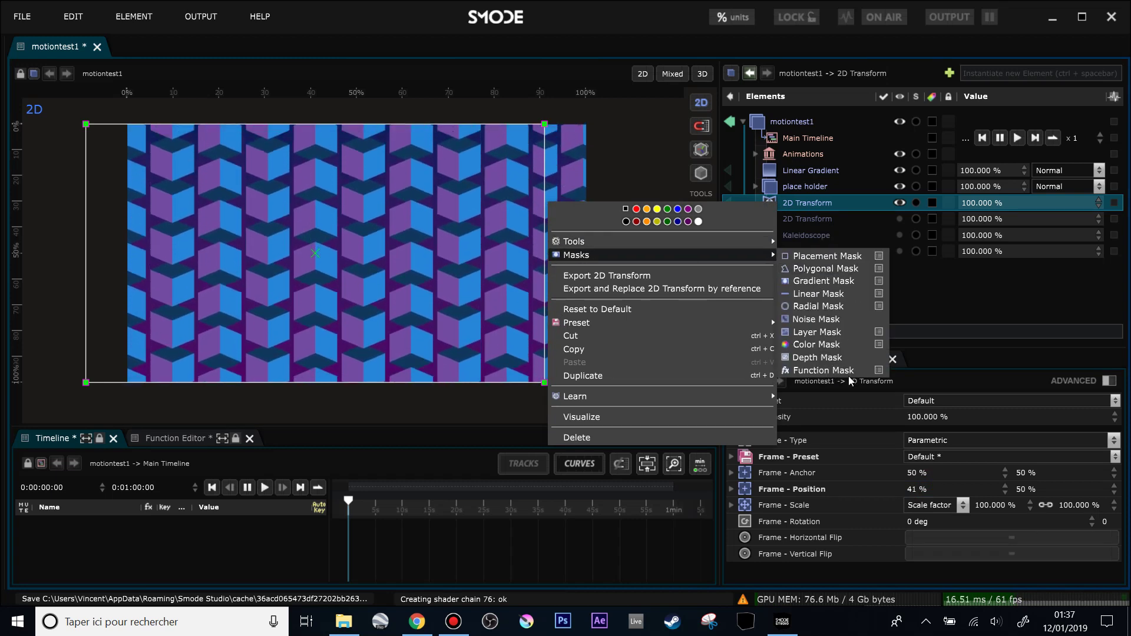
Step: Attach a Linear fx Mask to the new 2D Transform and inspect its inner Linear Mask
mouse_move(836, 371)
click(937, 342)
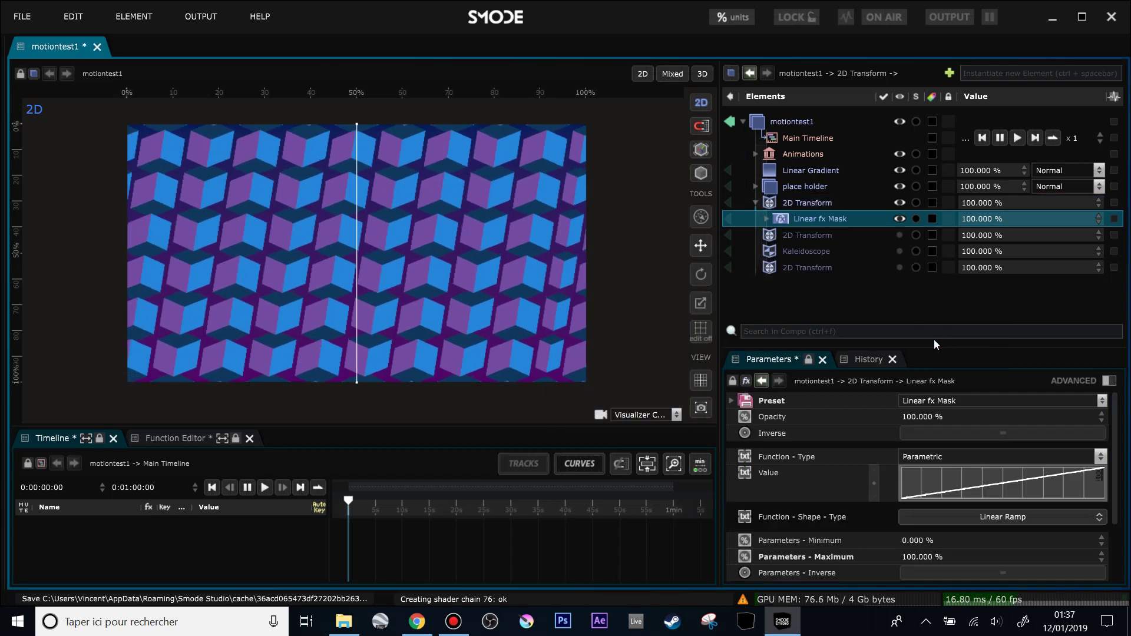
click(766, 220)
click(797, 204)
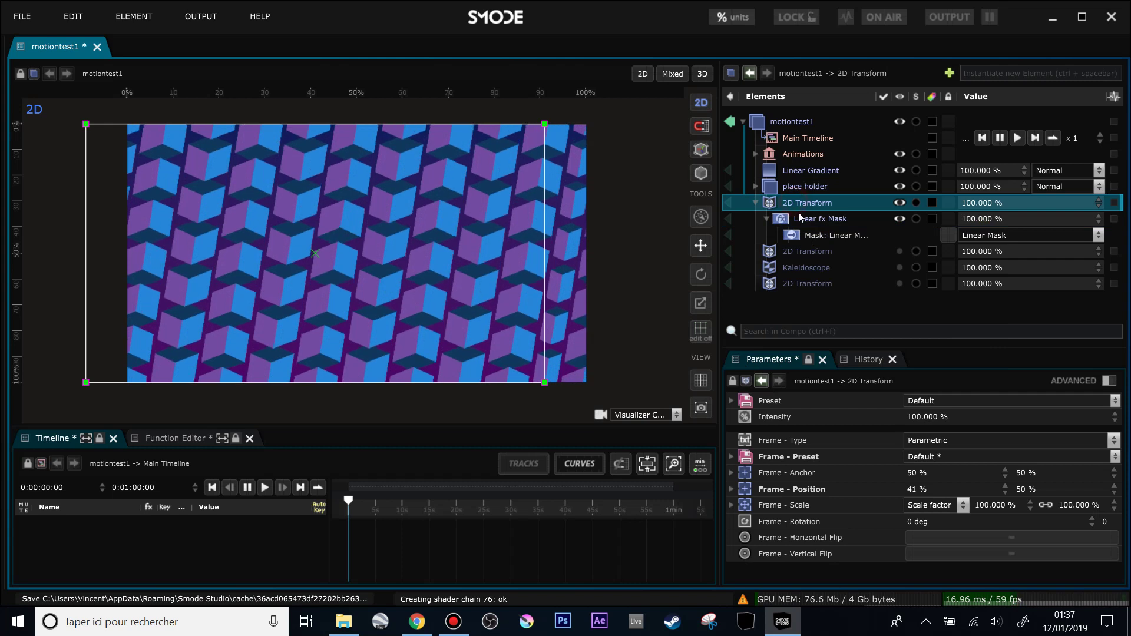
click(810, 236)
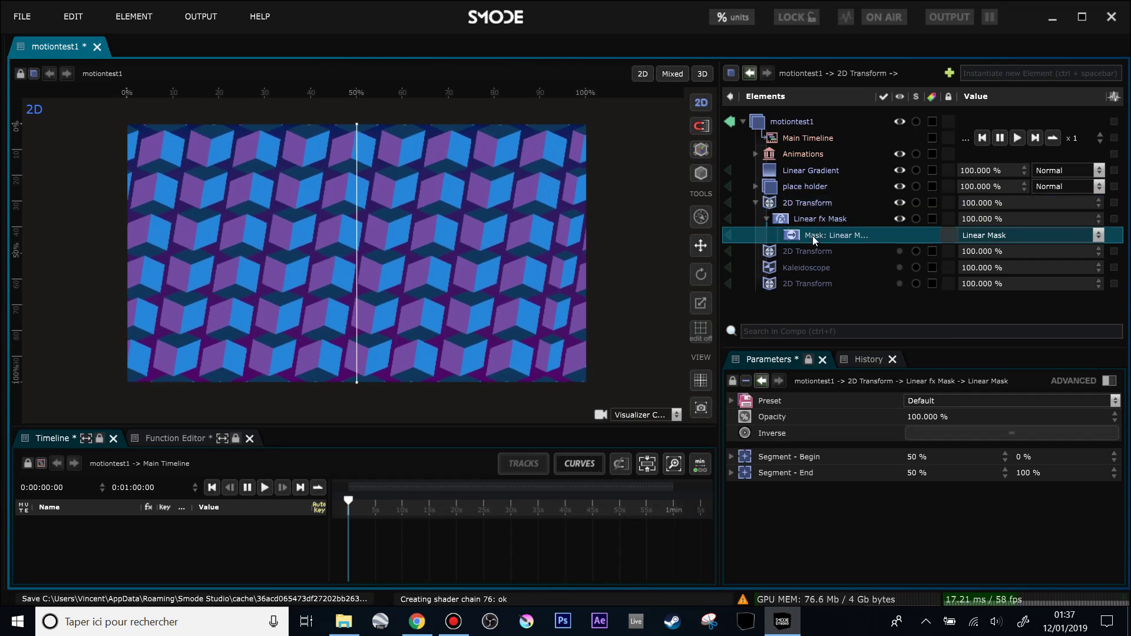
click(801, 219)
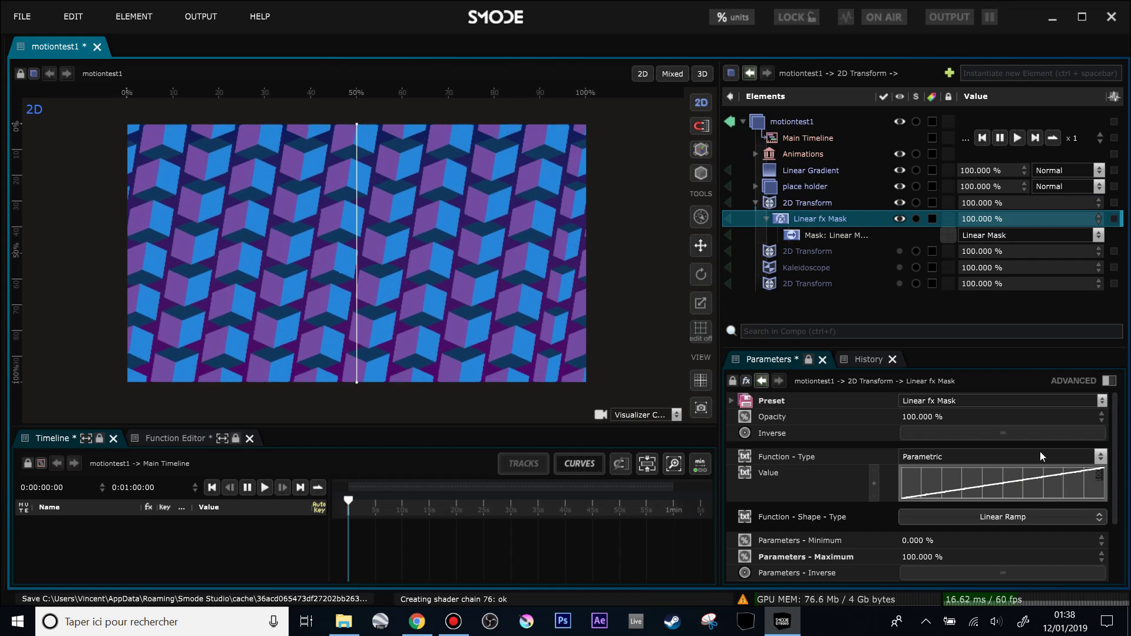
Step: Fade the new 2D Transform's Intensity to 0%, then undo back to 100%
click(808, 205)
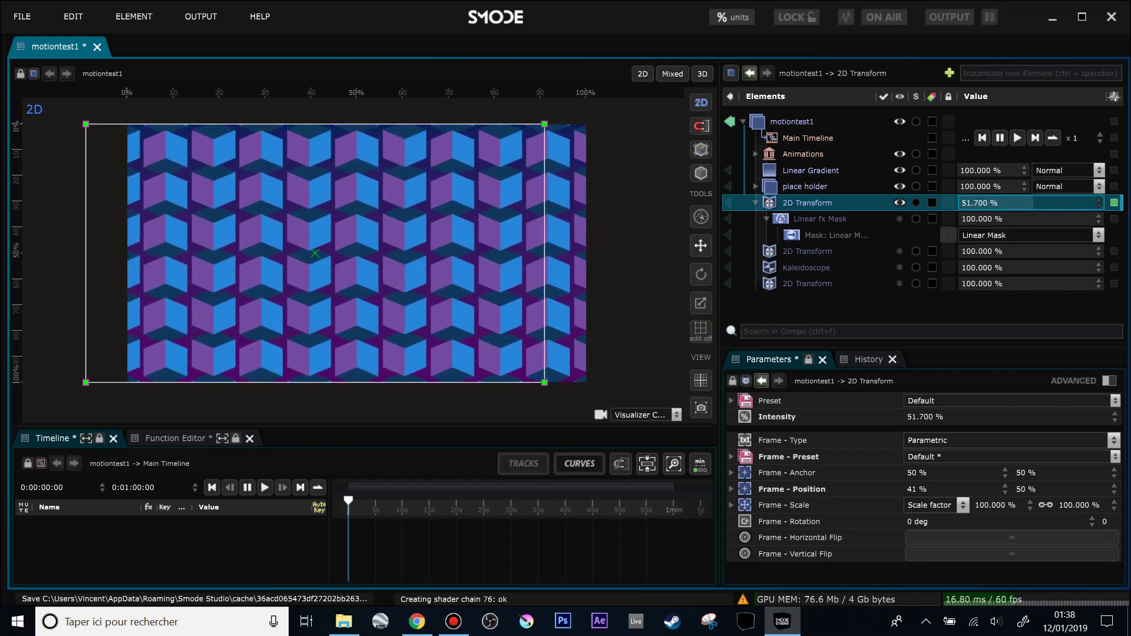
drag(1034, 203, 913, 220)
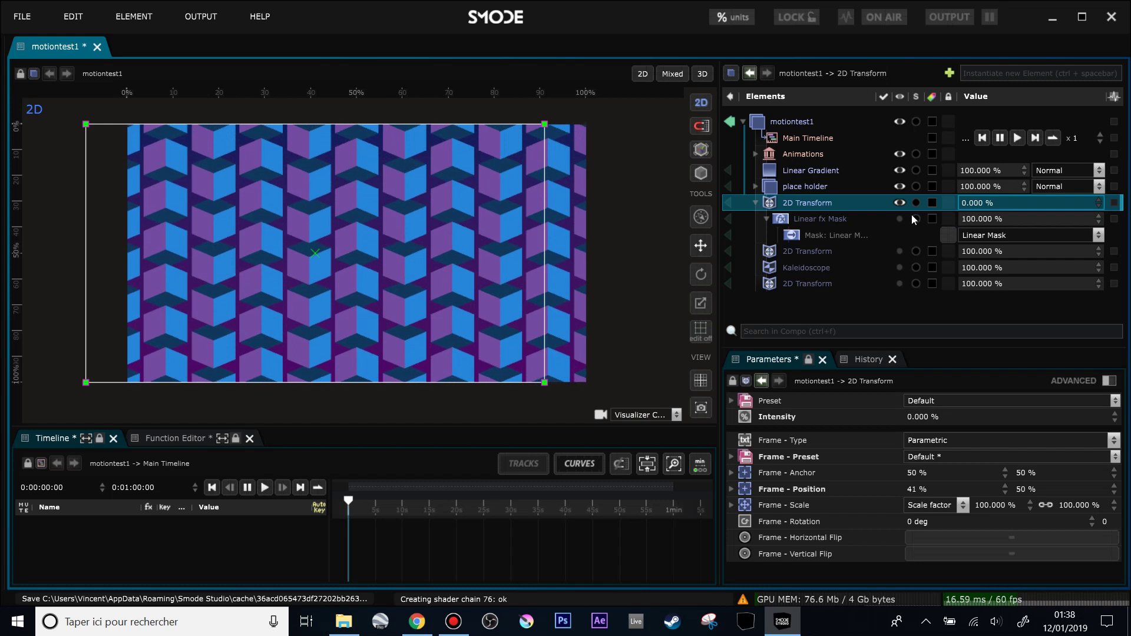
key(ctrl+z)
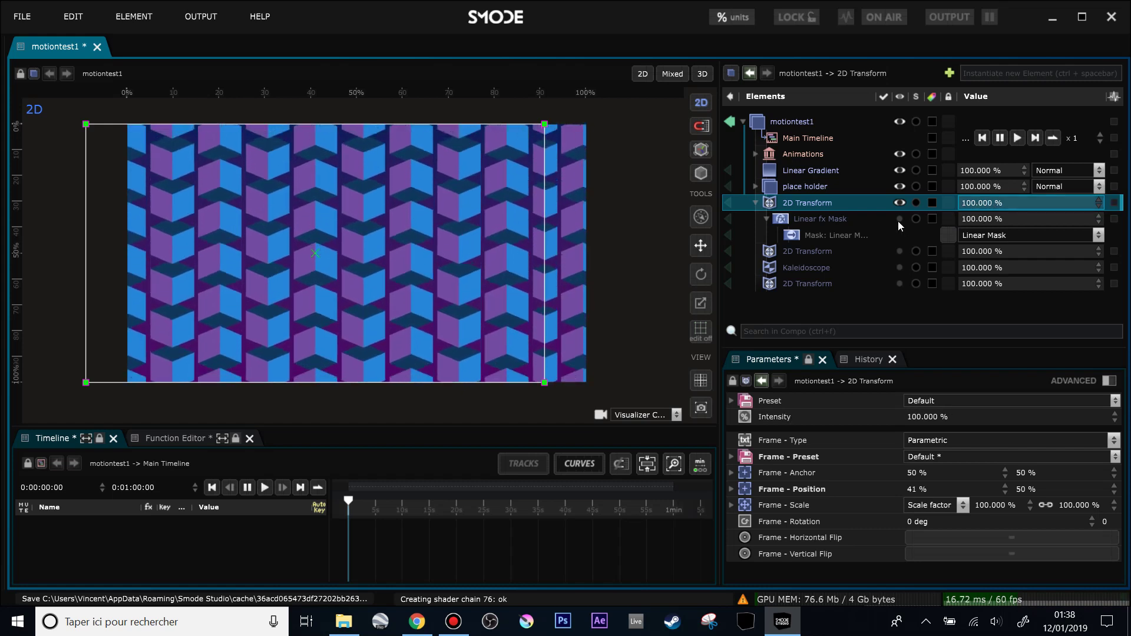
Step: Enable on-canvas editing of the Linear Mask handles, testing and undoing an endpoint move
click(826, 235)
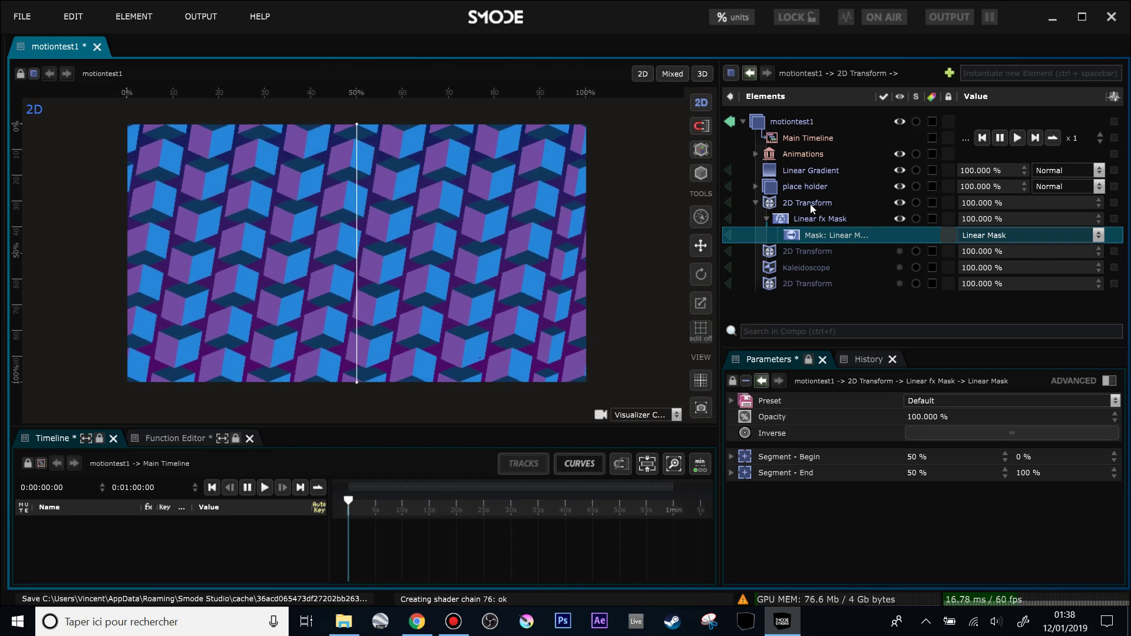
click(807, 220)
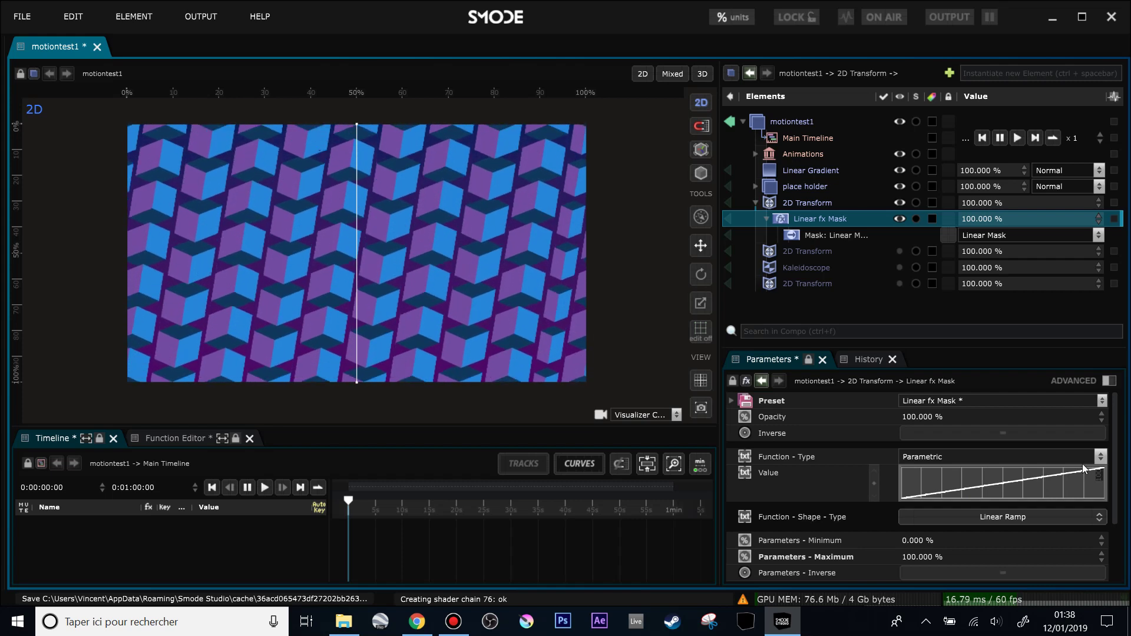
click(743, 235)
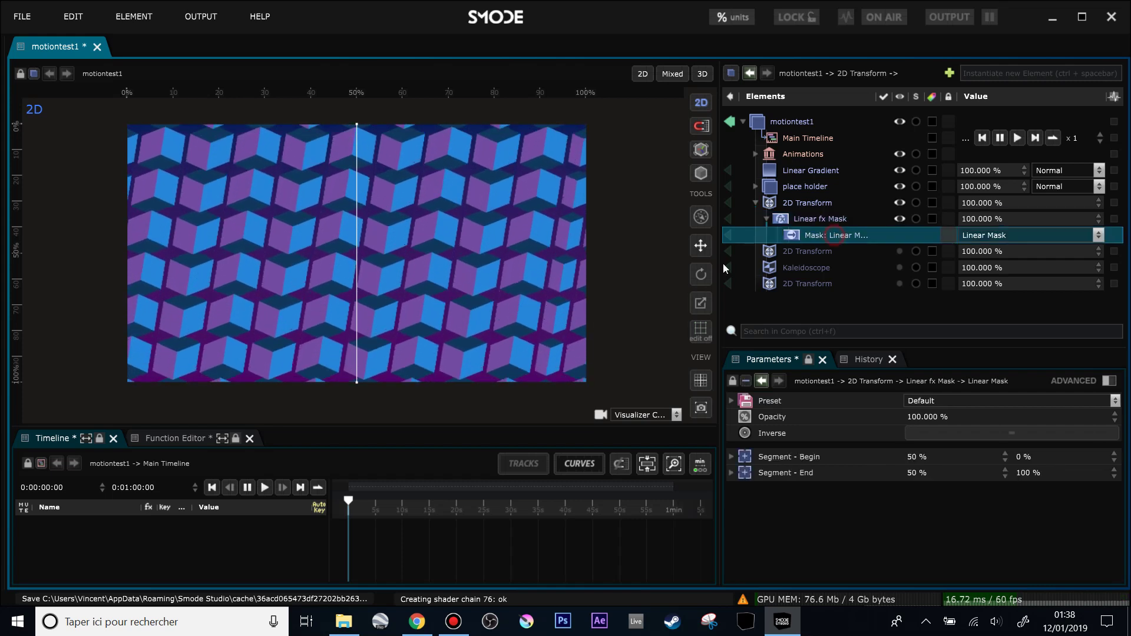
click(701, 331)
drag(357, 382, 380, 231)
key(ctrl+z)
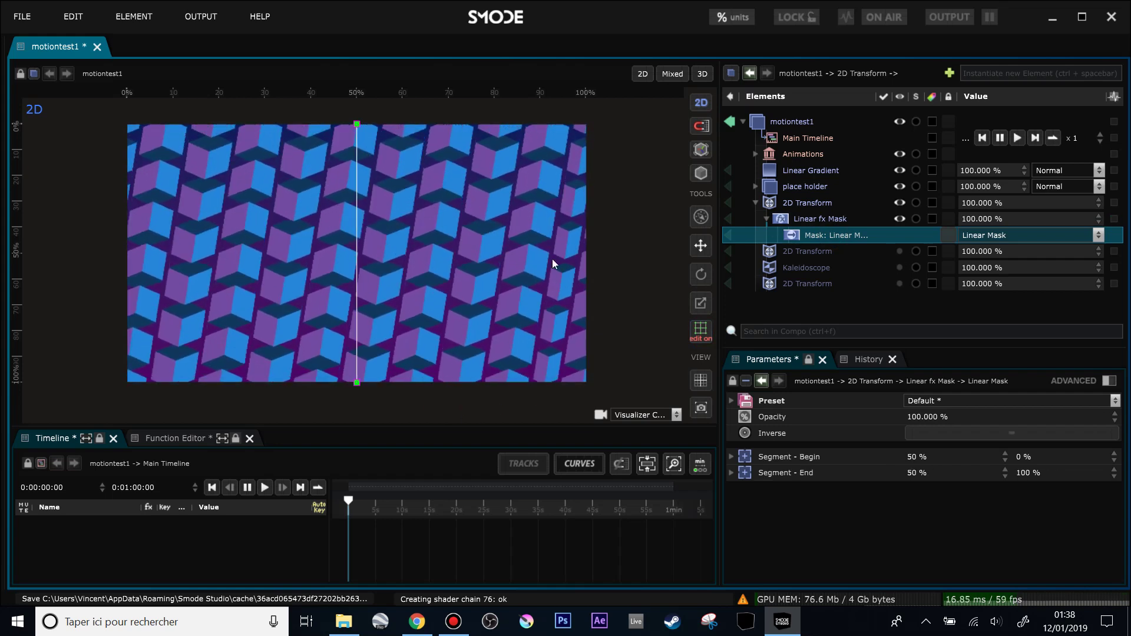
Step: Set the Linear fx Mask function shape to Sinus with 2 repetitions
click(831, 218)
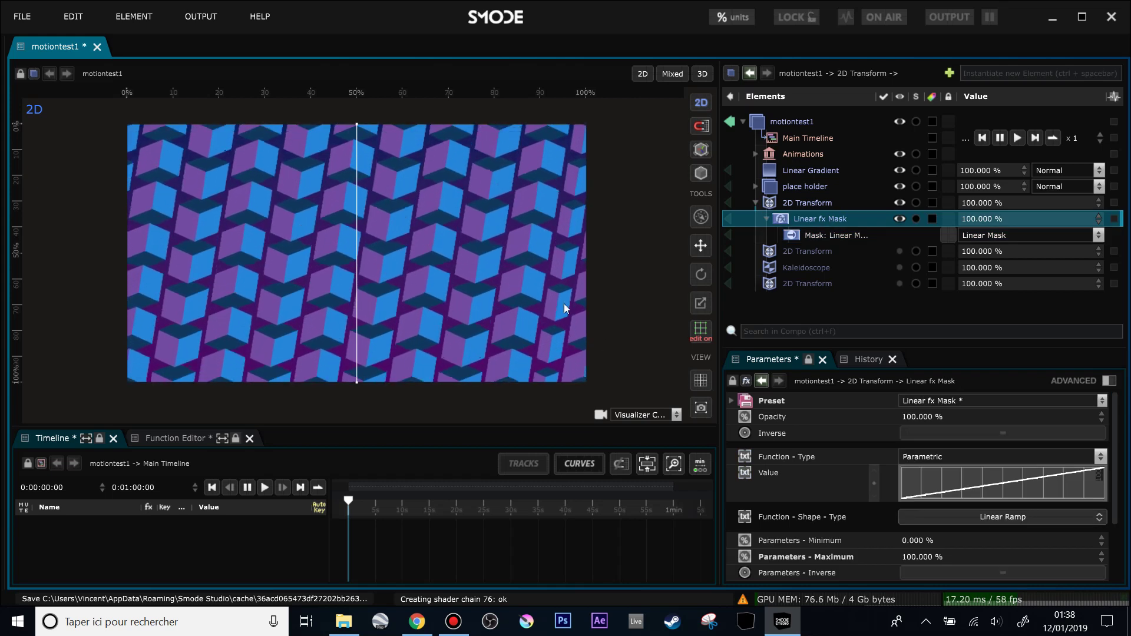
click(984, 520)
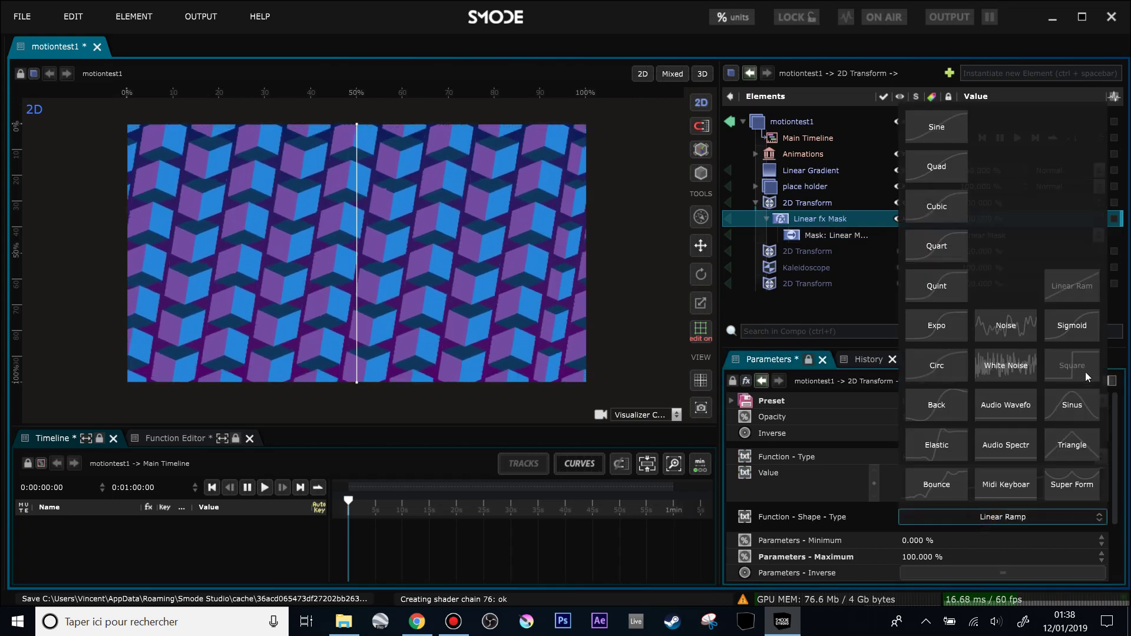
click(1088, 410)
scroll(929, 546, down, 2)
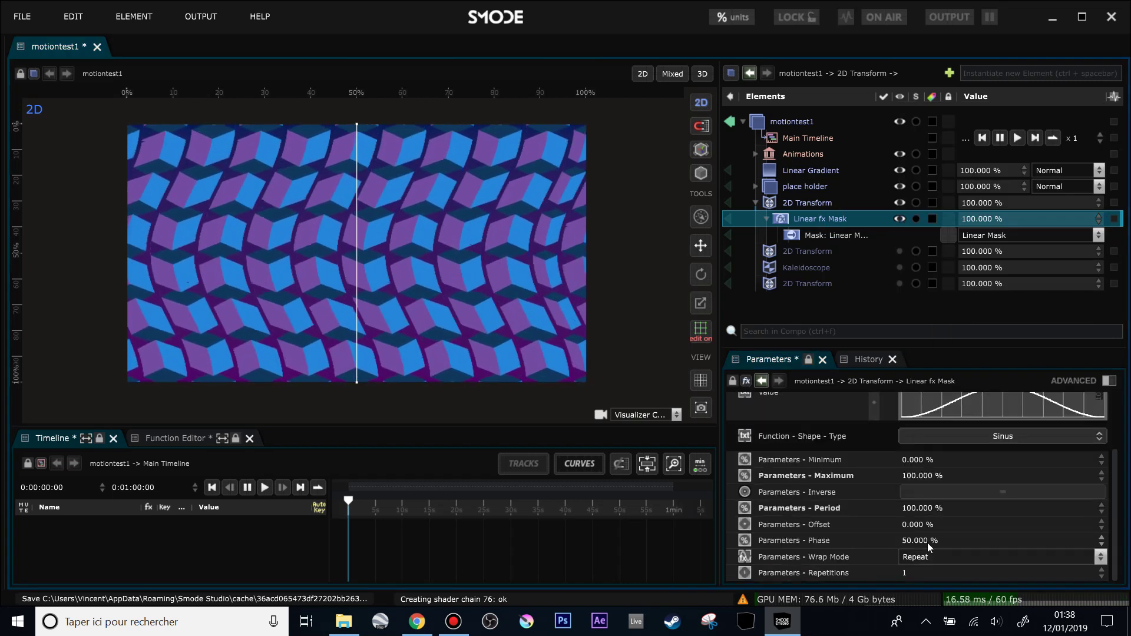
drag(923, 578, 931, 574)
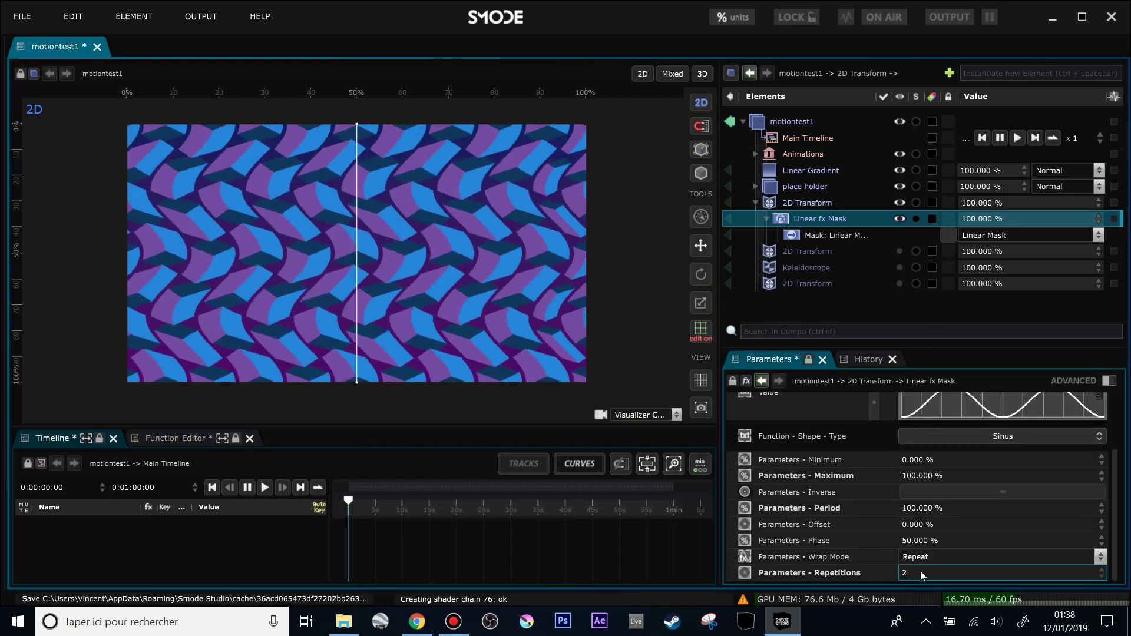
click(784, 204)
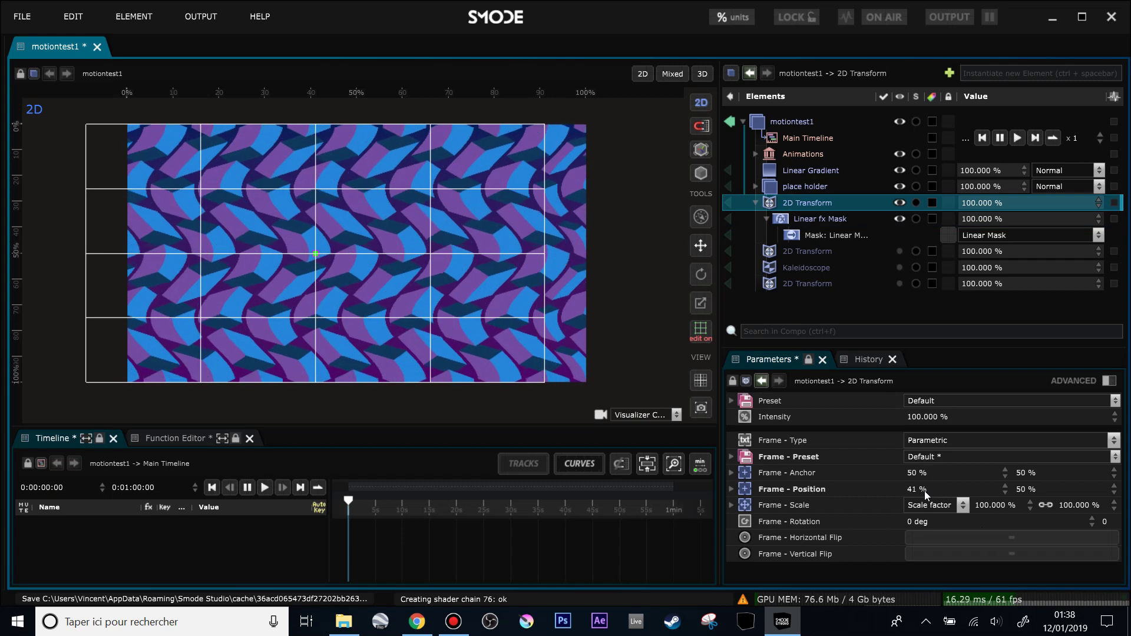
Step: Move the 2D Transform's Frame Position X to 47% and turn off on-canvas editing
drag(926, 495, 919, 494)
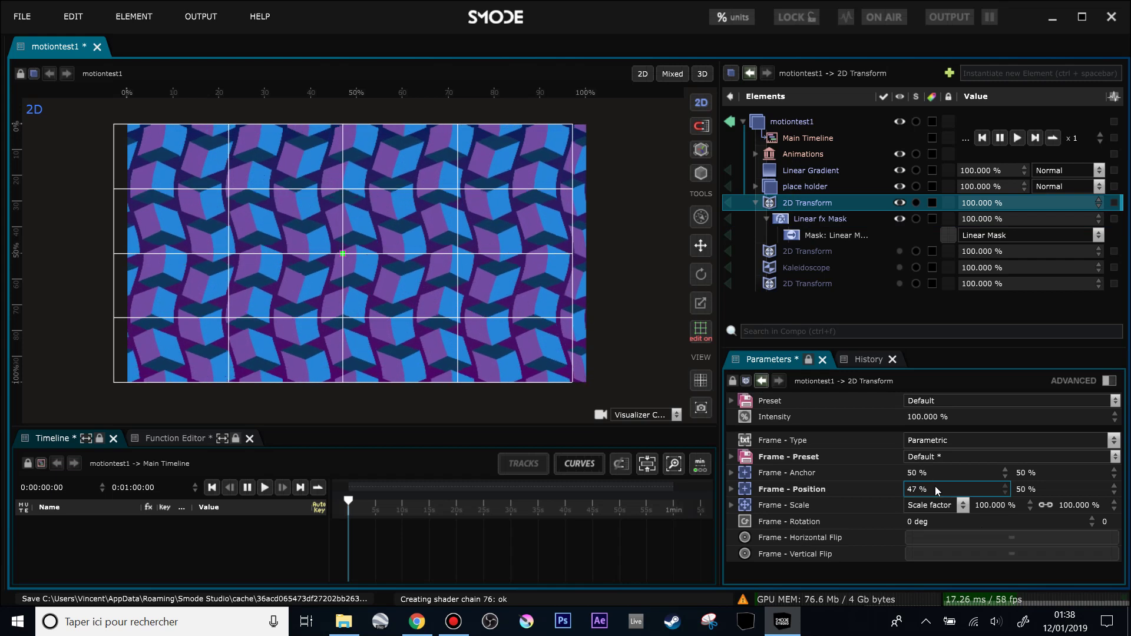
click(701, 329)
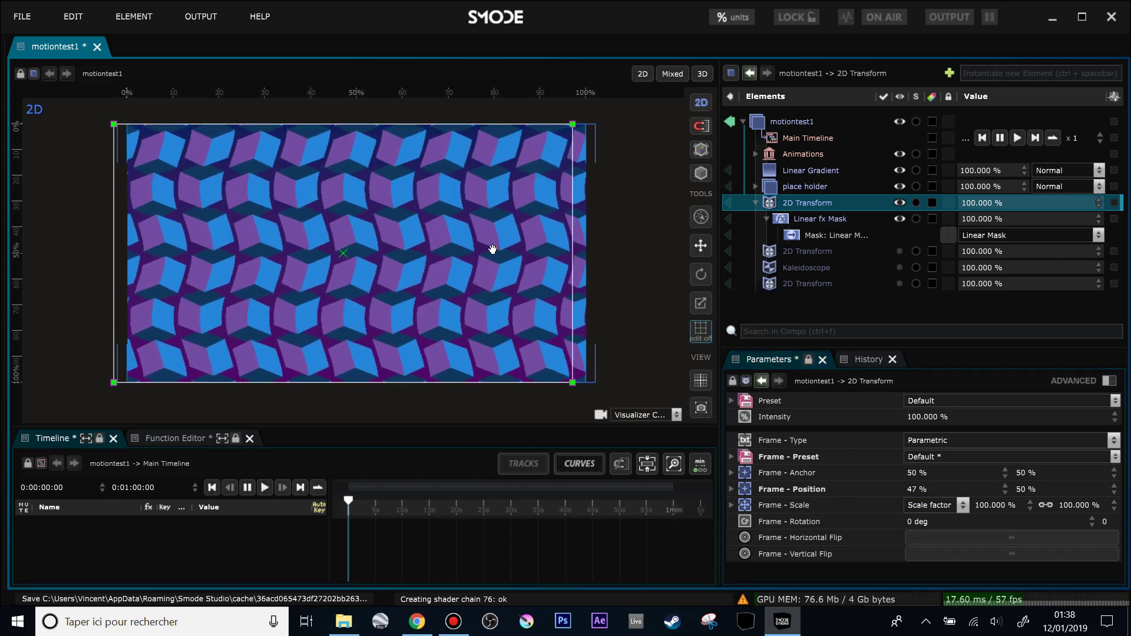
click(798, 223)
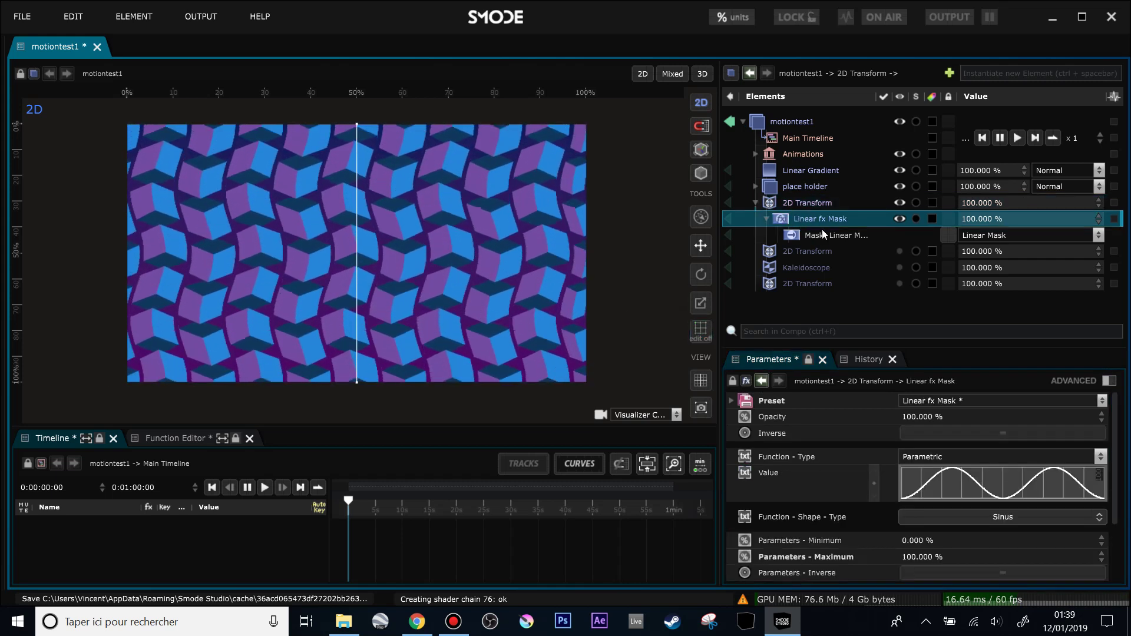
click(800, 238)
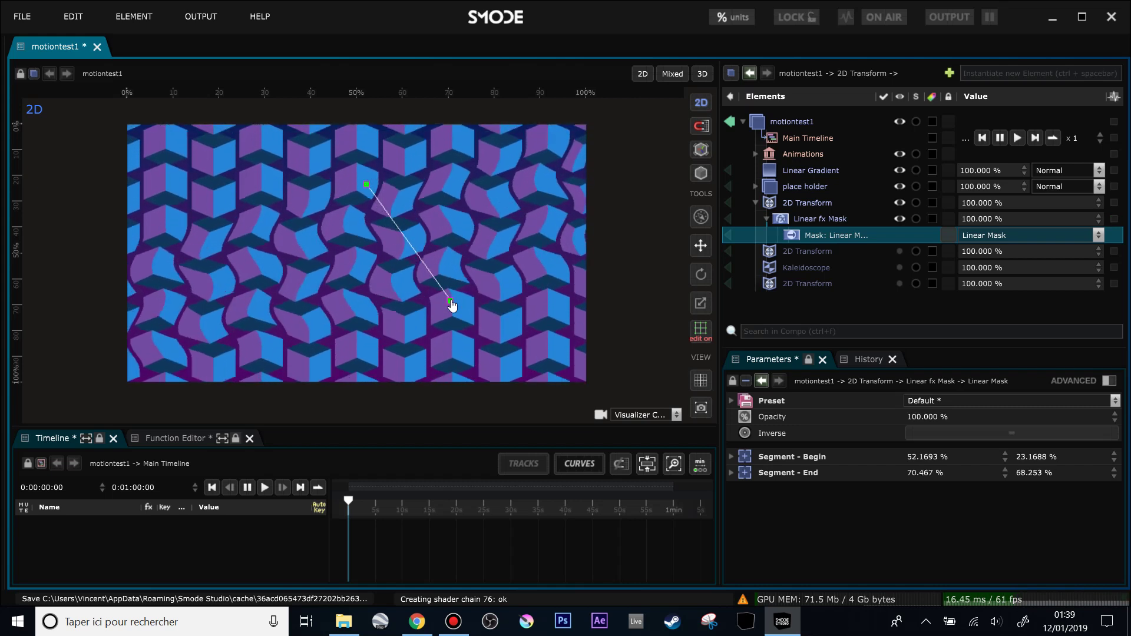
Step: Try a 0% sine phase on the Linear fx Mask, then set it back to 50%
click(819, 220)
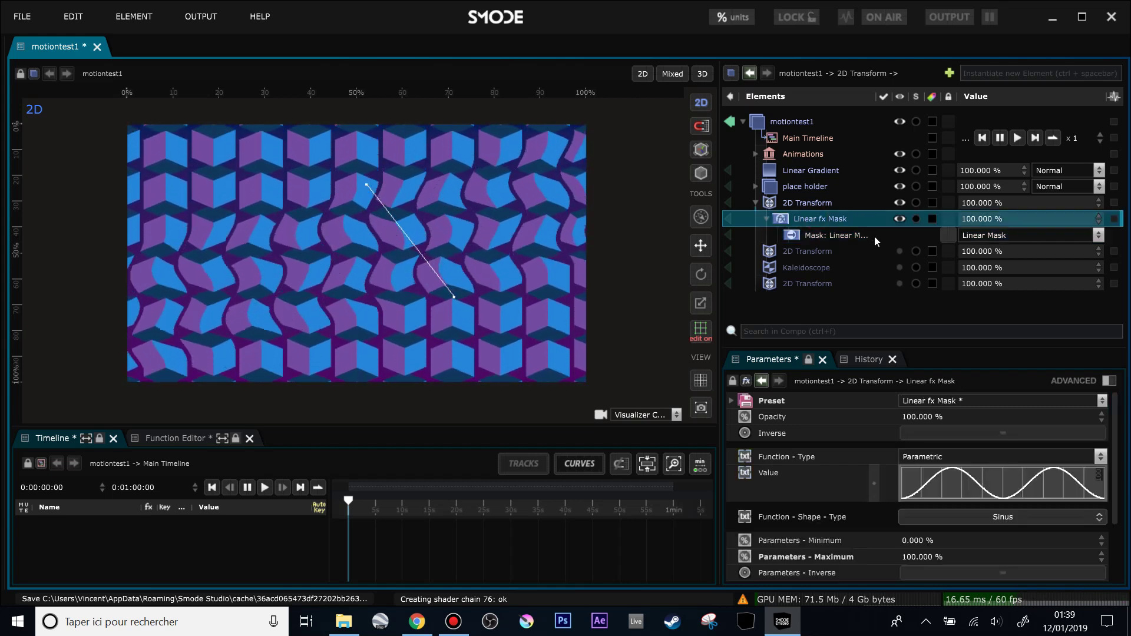
scroll(970, 462, down, 3)
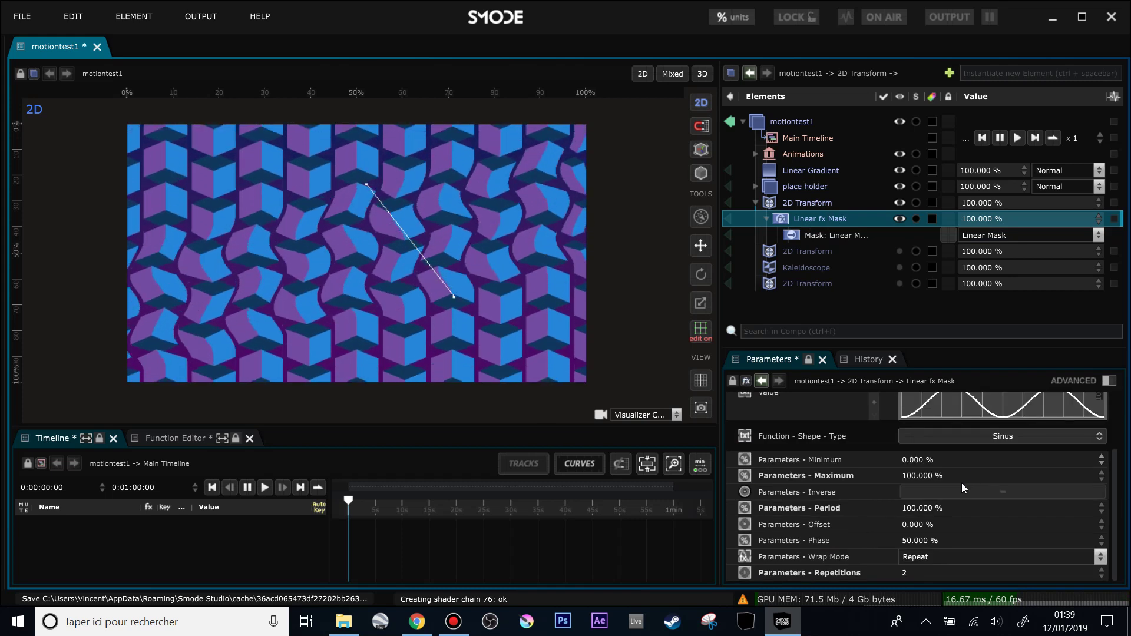
scroll(966, 496, up, 3)
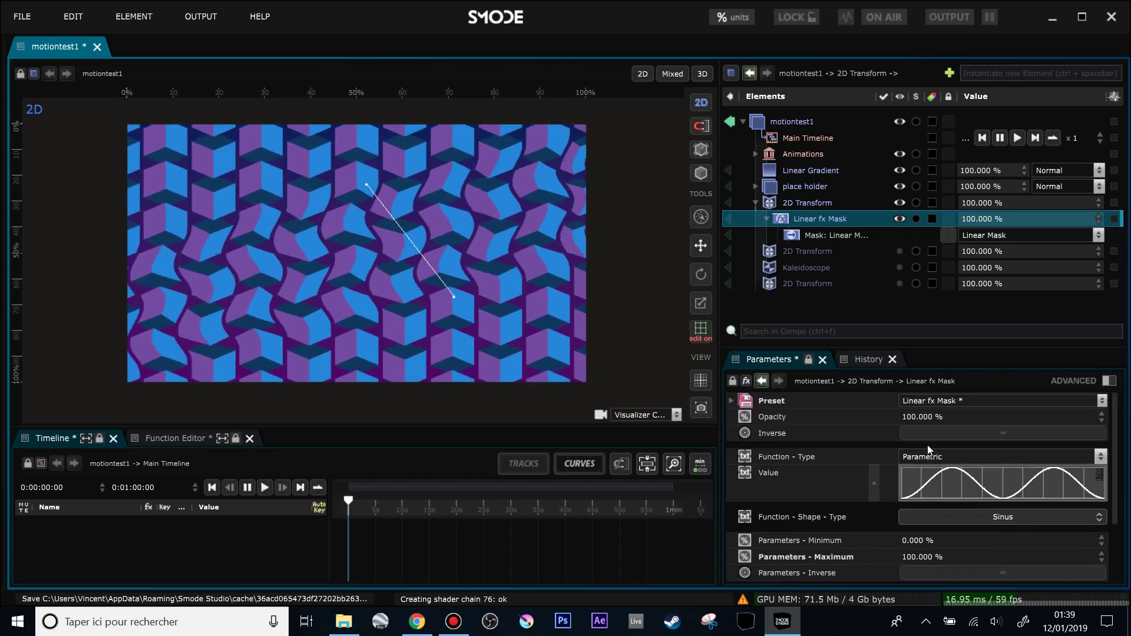
scroll(928, 444, down, 3)
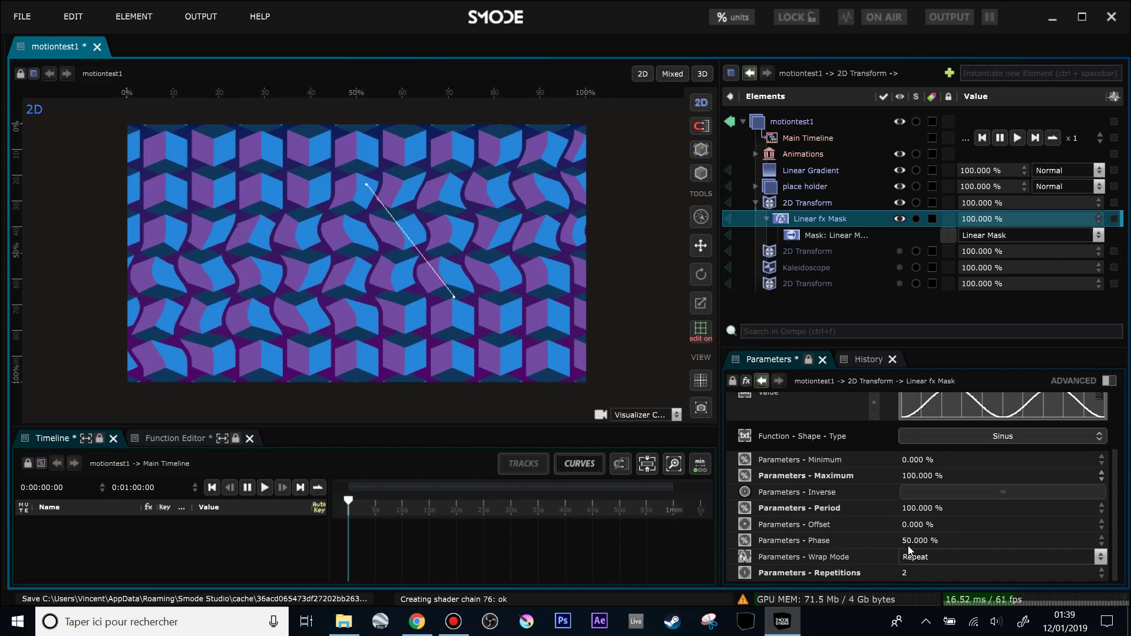
drag(927, 537, 955, 537)
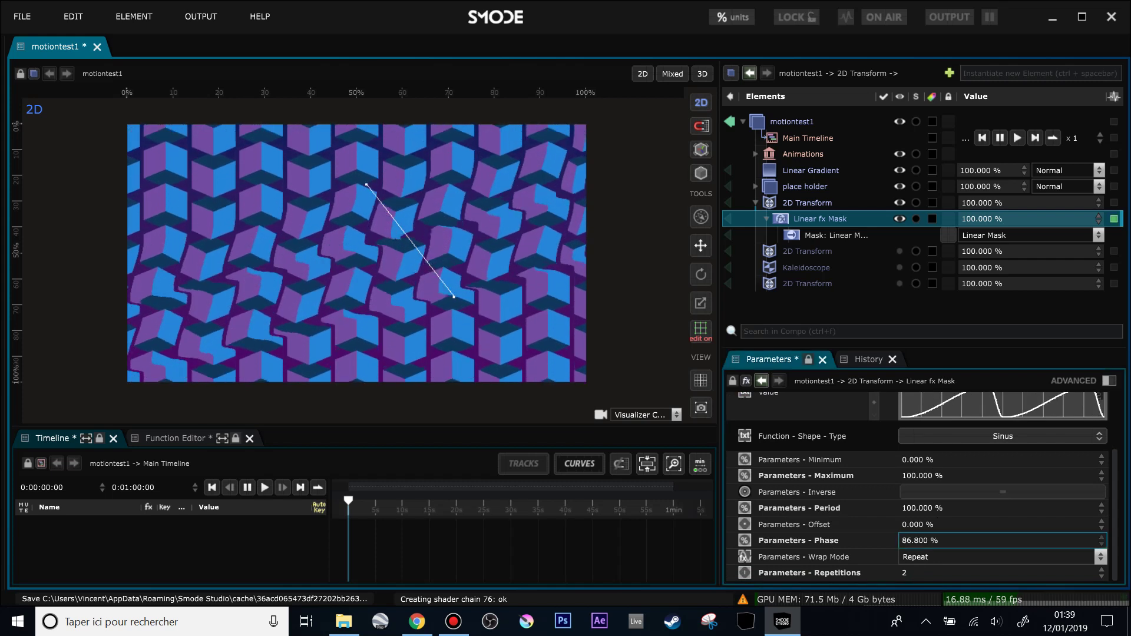
double_click(997, 542)
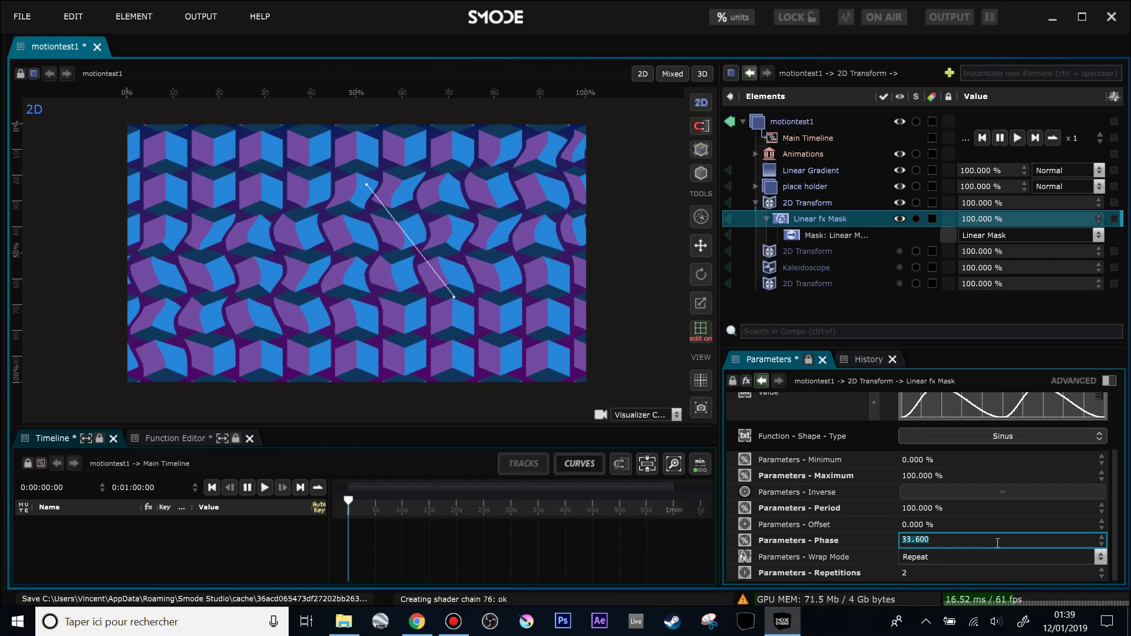
key(Return)
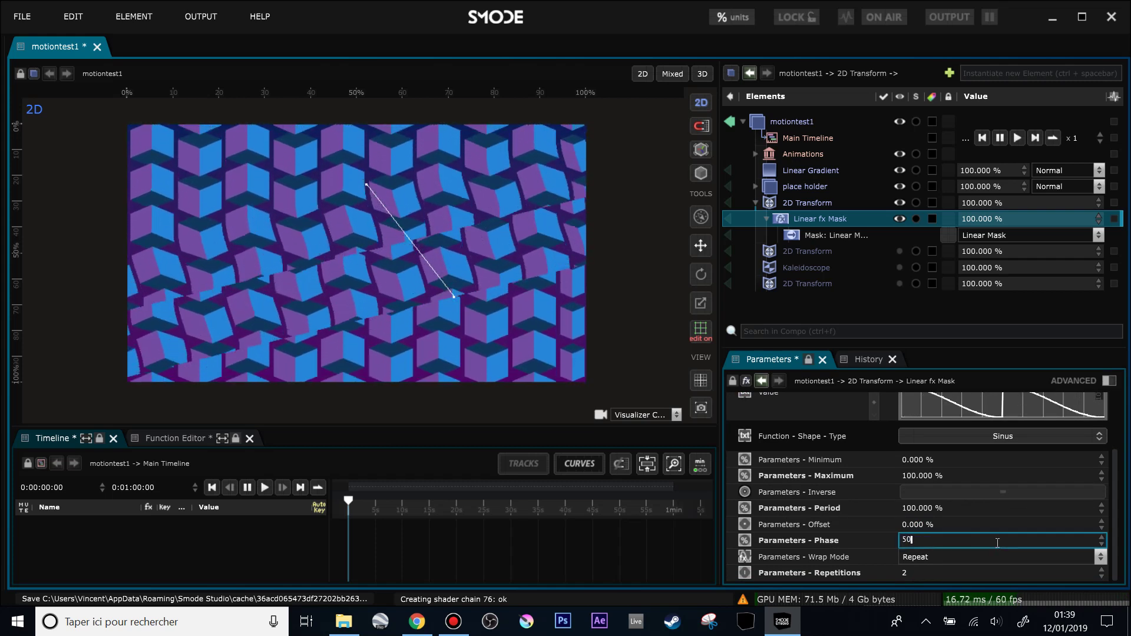
key(Return)
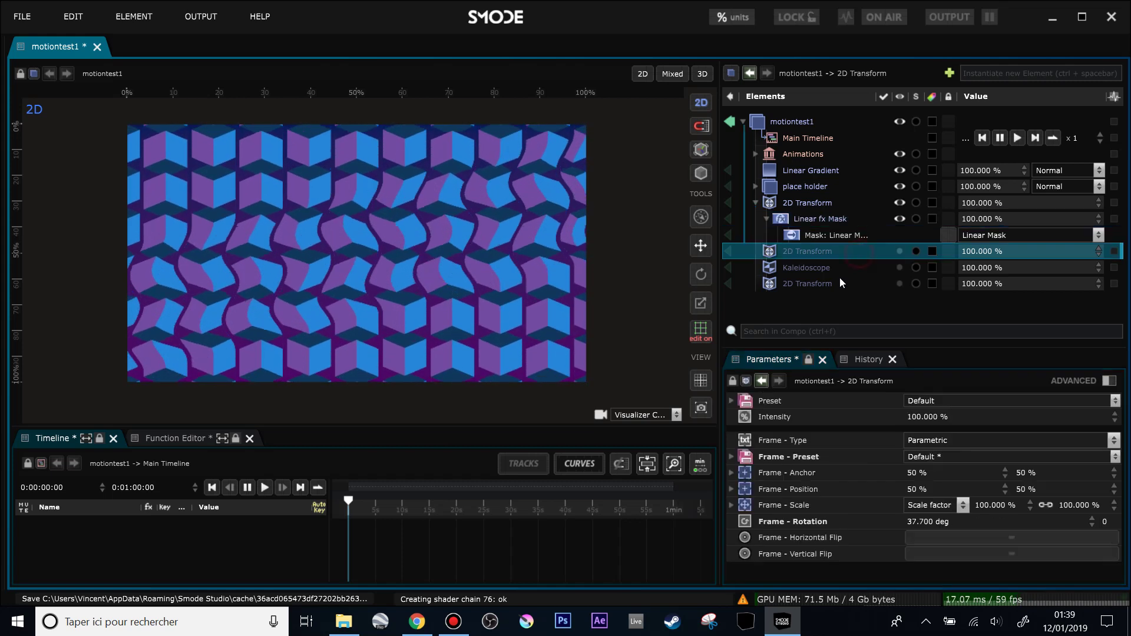
Step: Switch on the Kaleidoscope and the last 2D Transform, then select the first transform's rotation
click(823, 268)
click(829, 284)
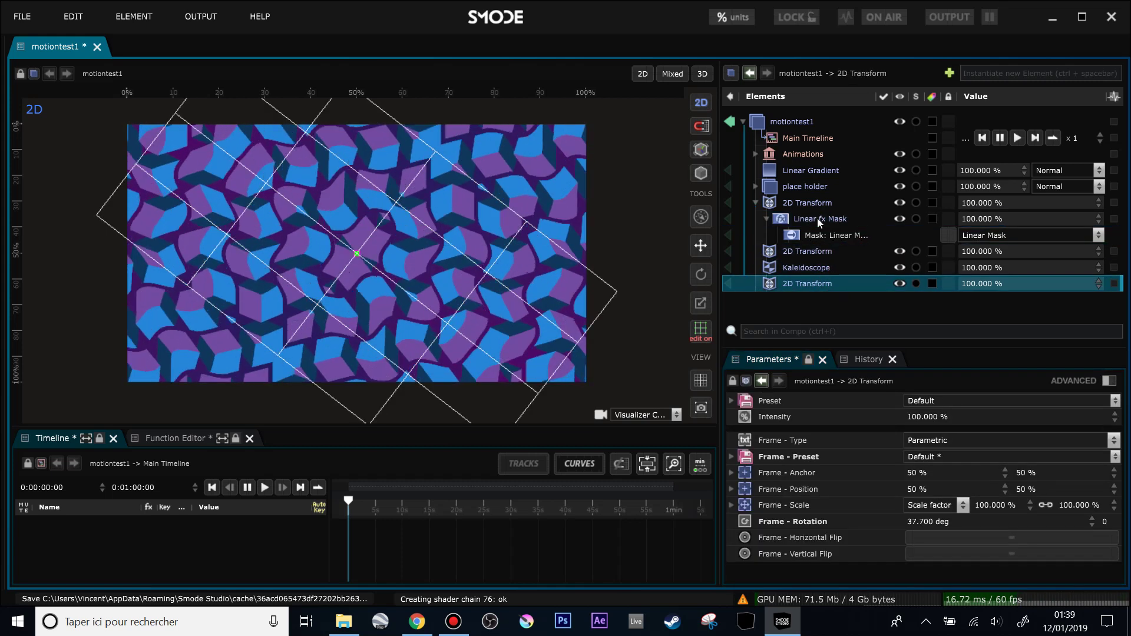
click(813, 204)
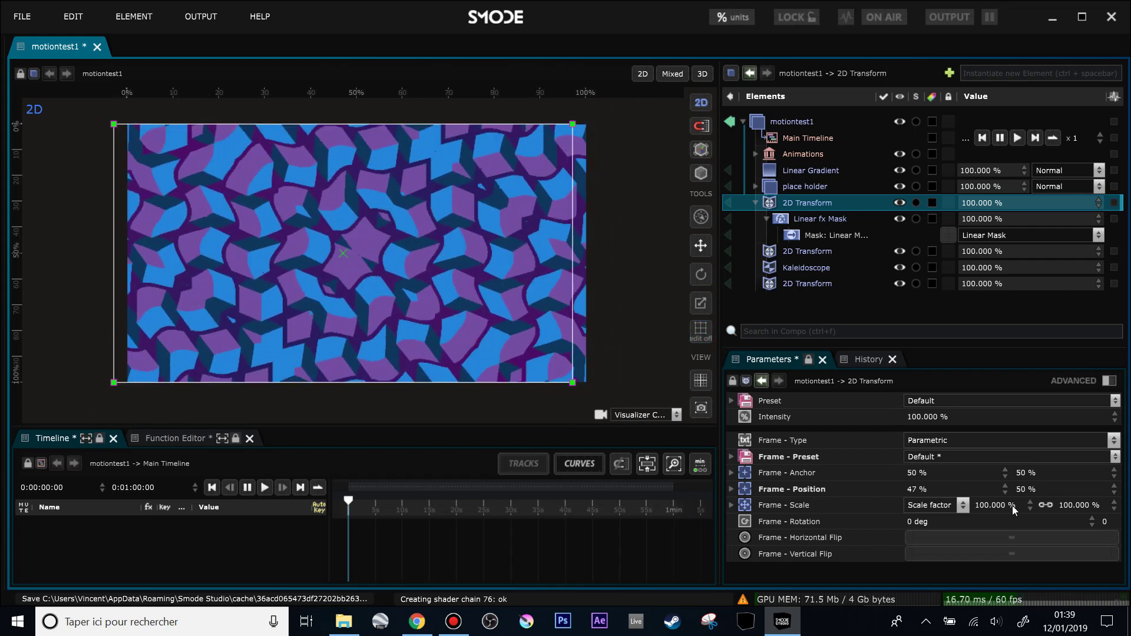
click(926, 520)
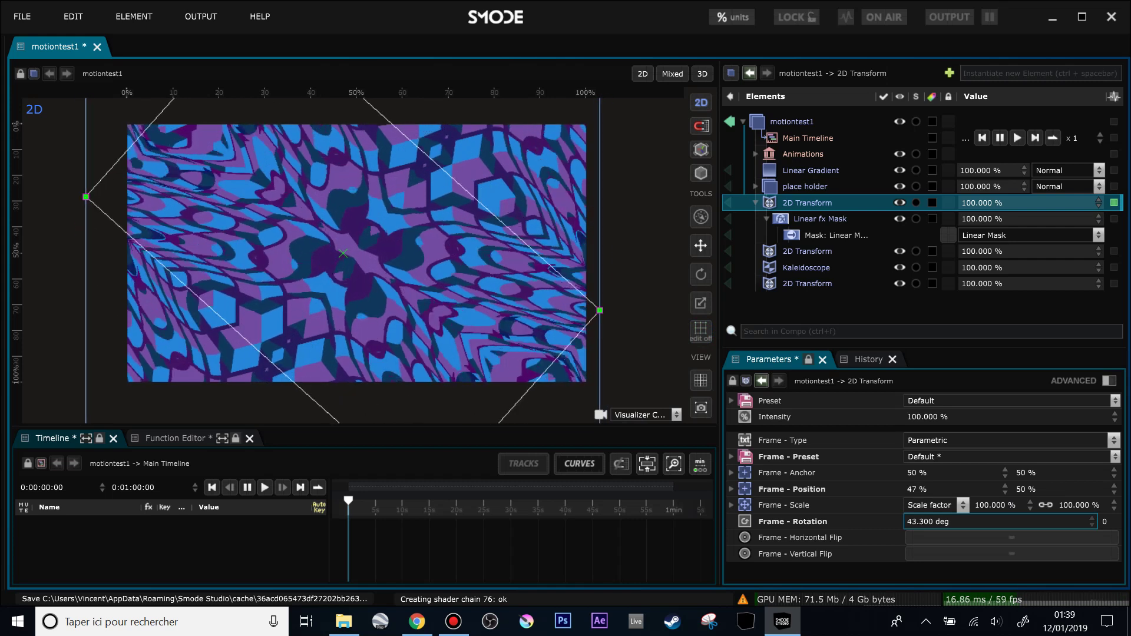
Step: Reset the Linear Mask to its default vertical 50% split and keep the rotation near 0°
click(815, 237)
right_click(814, 237)
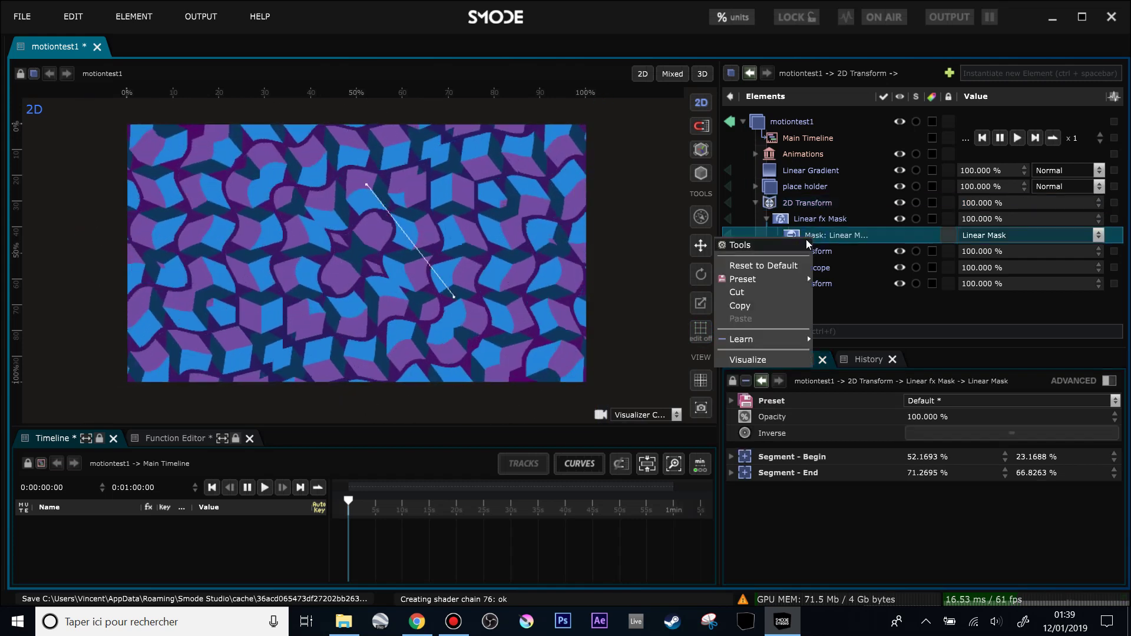
click(784, 266)
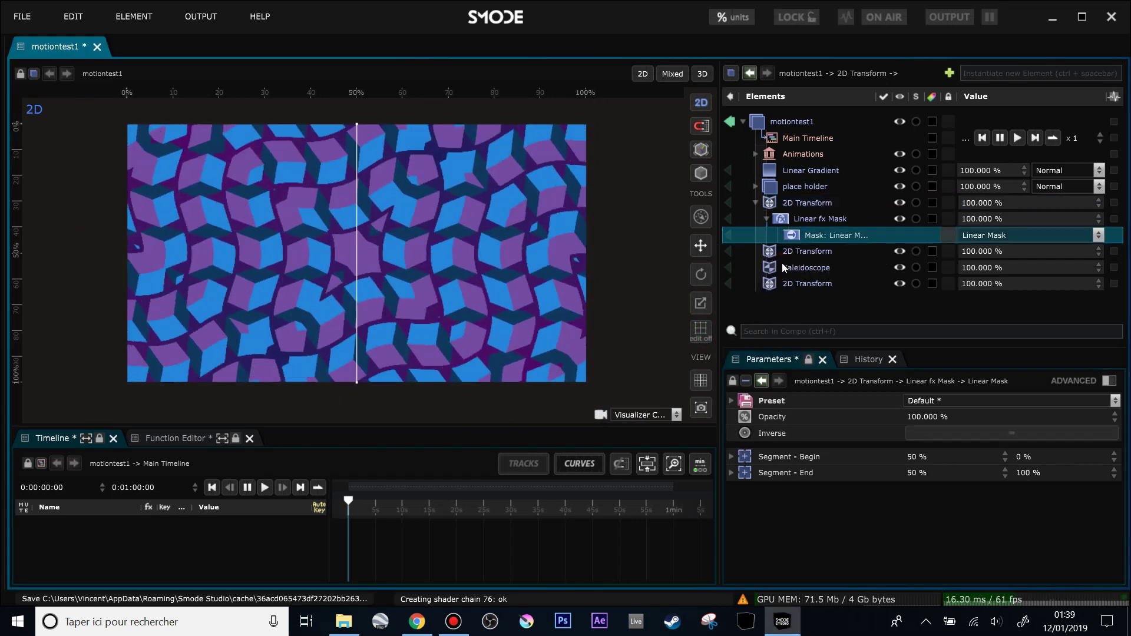
click(807, 203)
drag(942, 521, 872, 481)
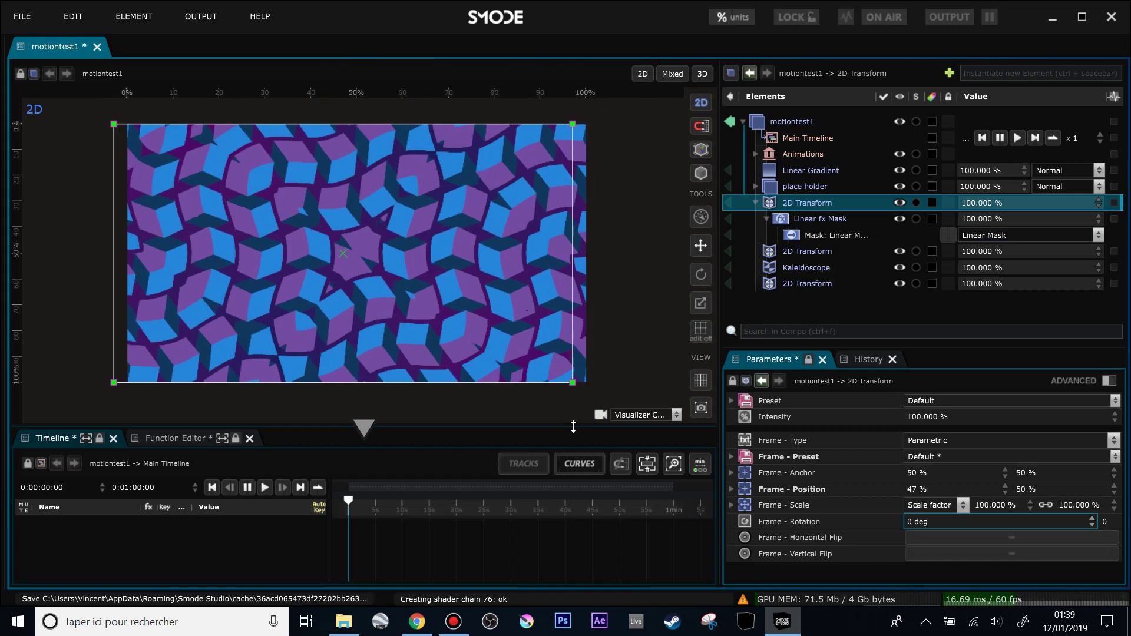
click(755, 202)
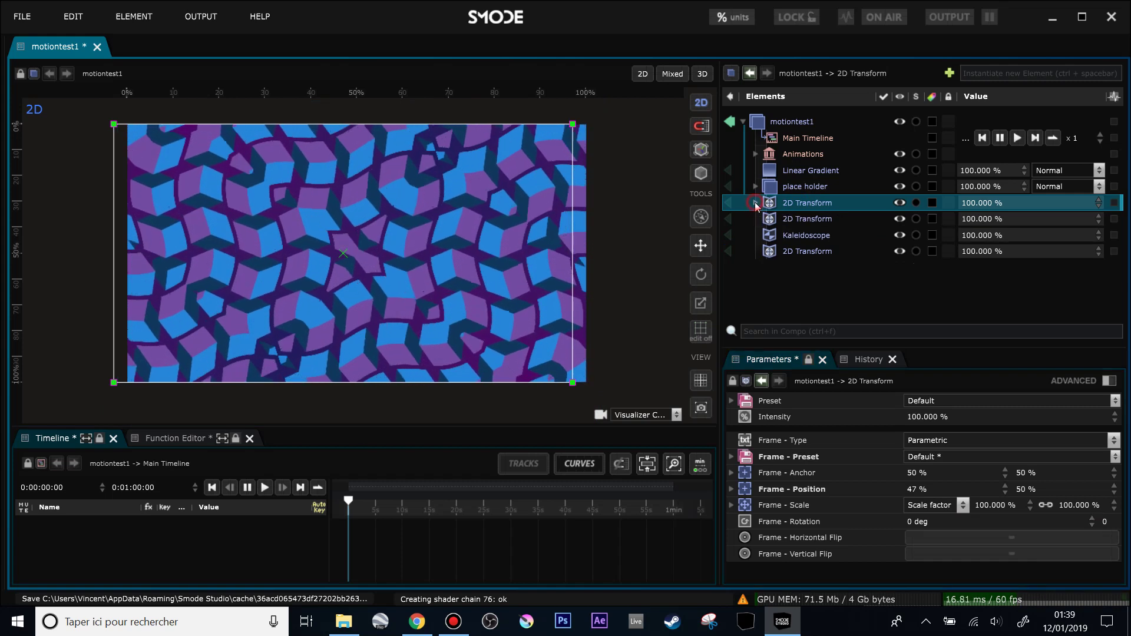
right_click(779, 276)
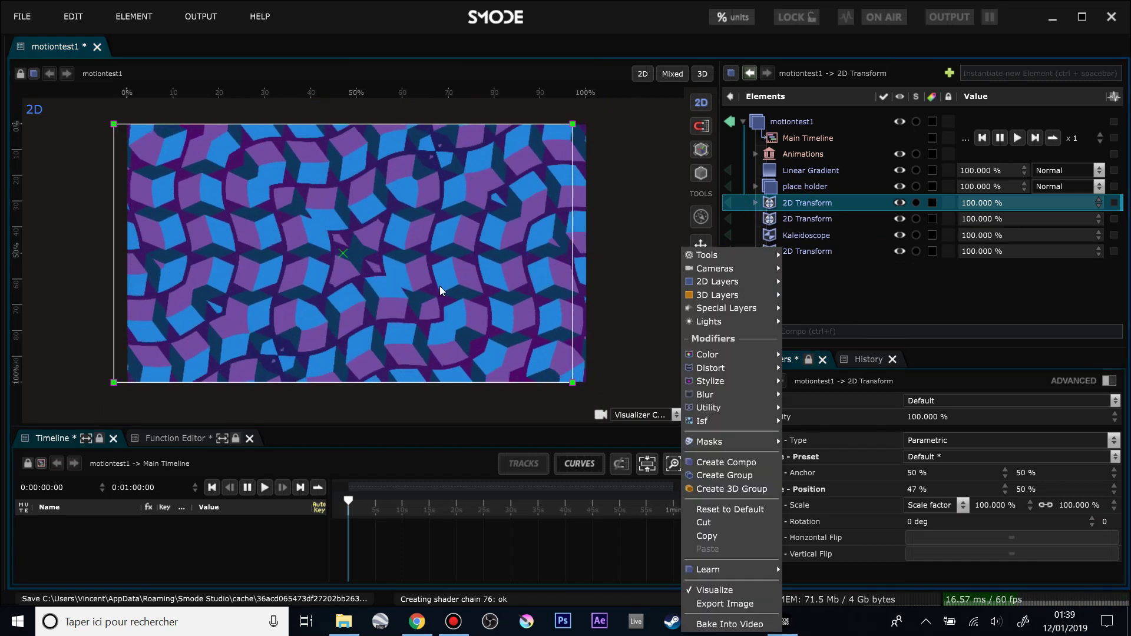
click(603, 263)
scroll(598, 274, up, 10)
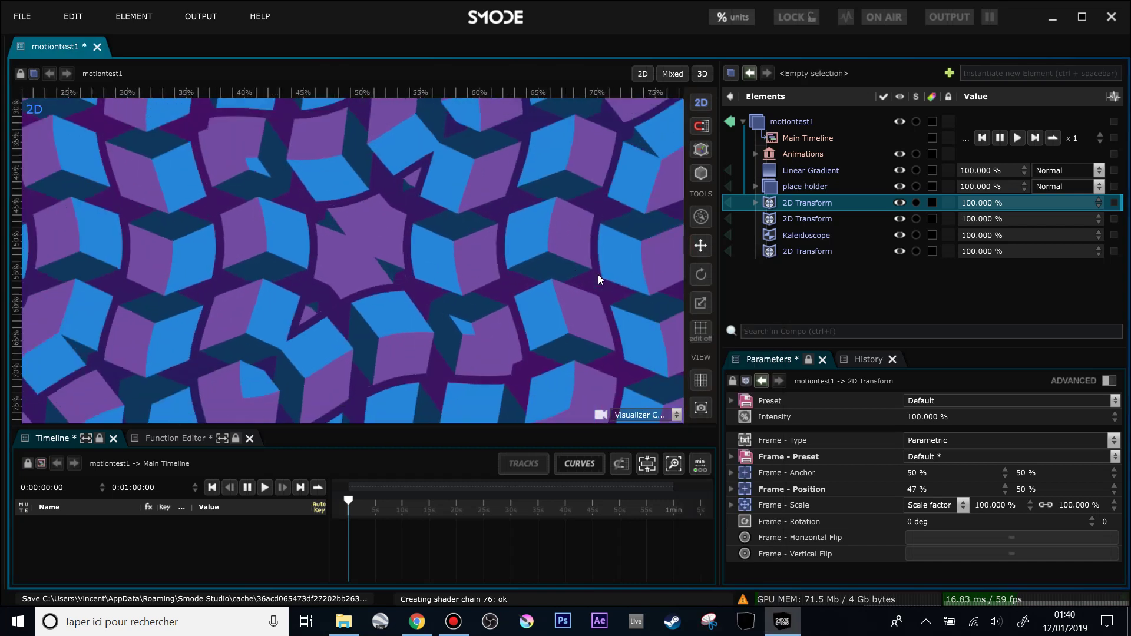
scroll(235, 276, down, 10)
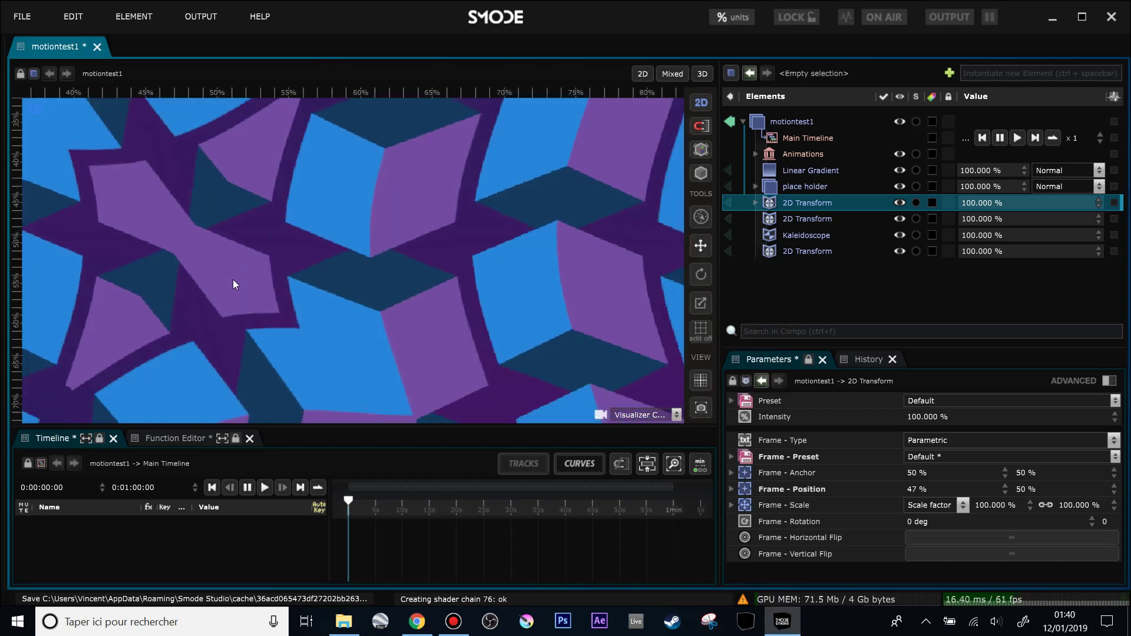